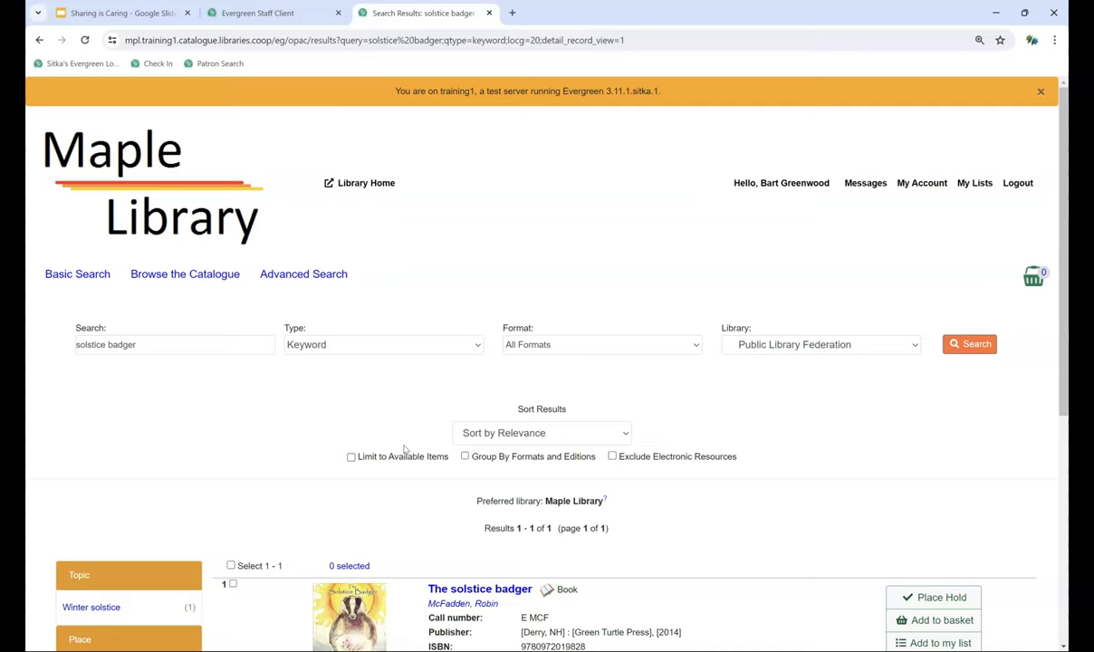
Step: Switch to the Evergreen Staff Client, open the pull list for hold requests and highlight the row for The solstice badger
click(272, 15)
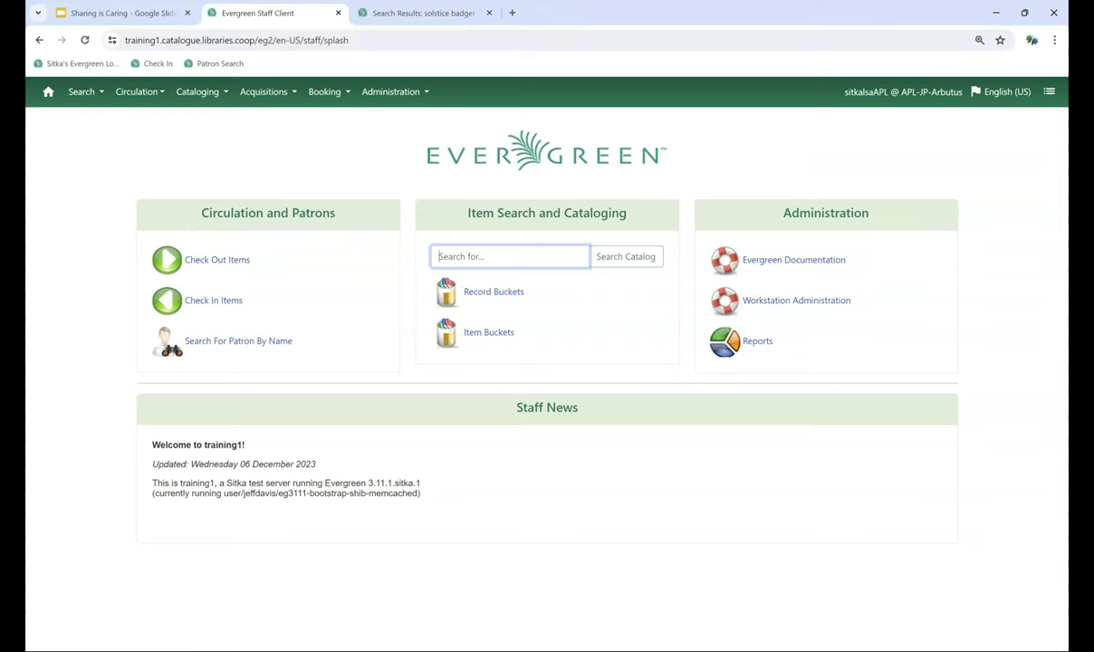
click(144, 101)
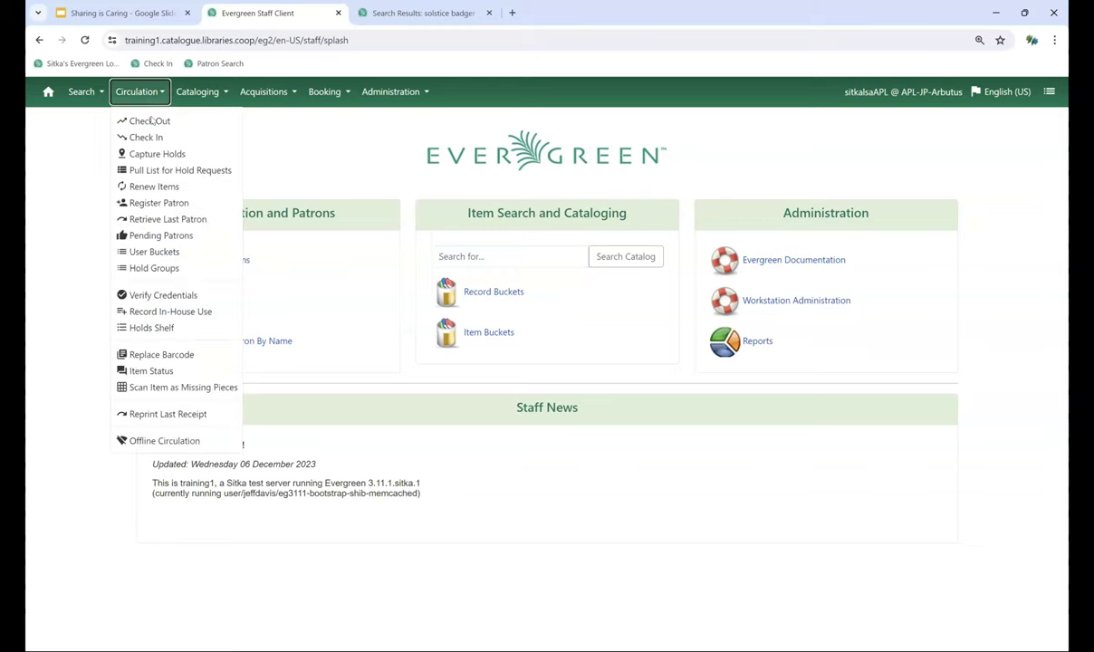
click(163, 172)
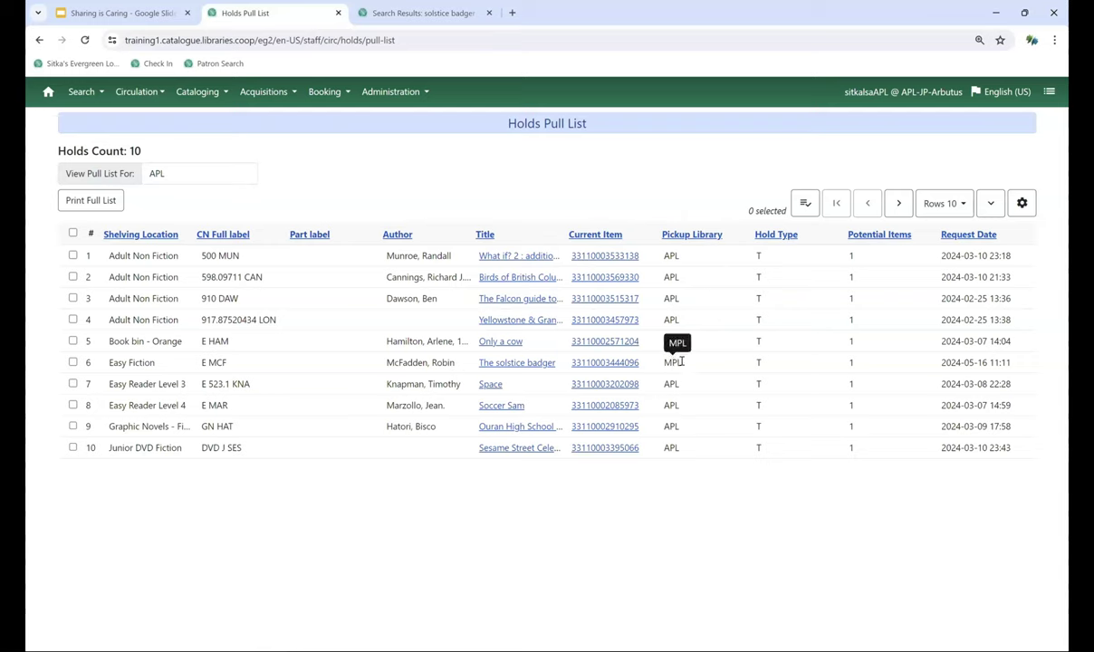
drag(668, 362, 100, 366)
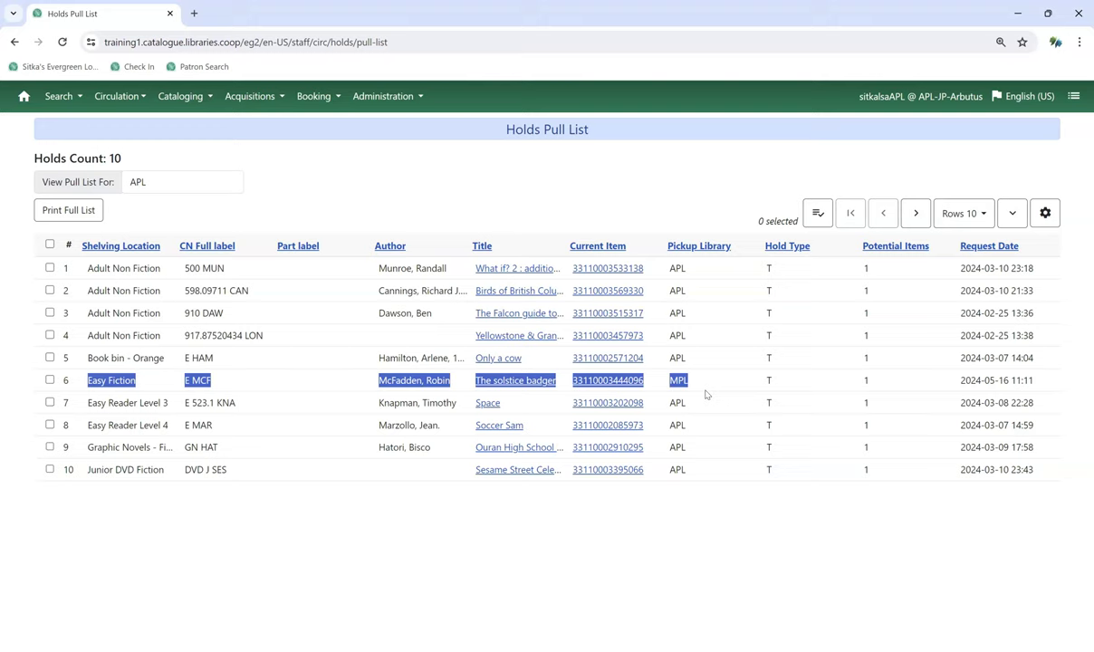
Step: Select the hold for The solstice badger in the pull list and review the hold and item actions offered for it
click(49, 381)
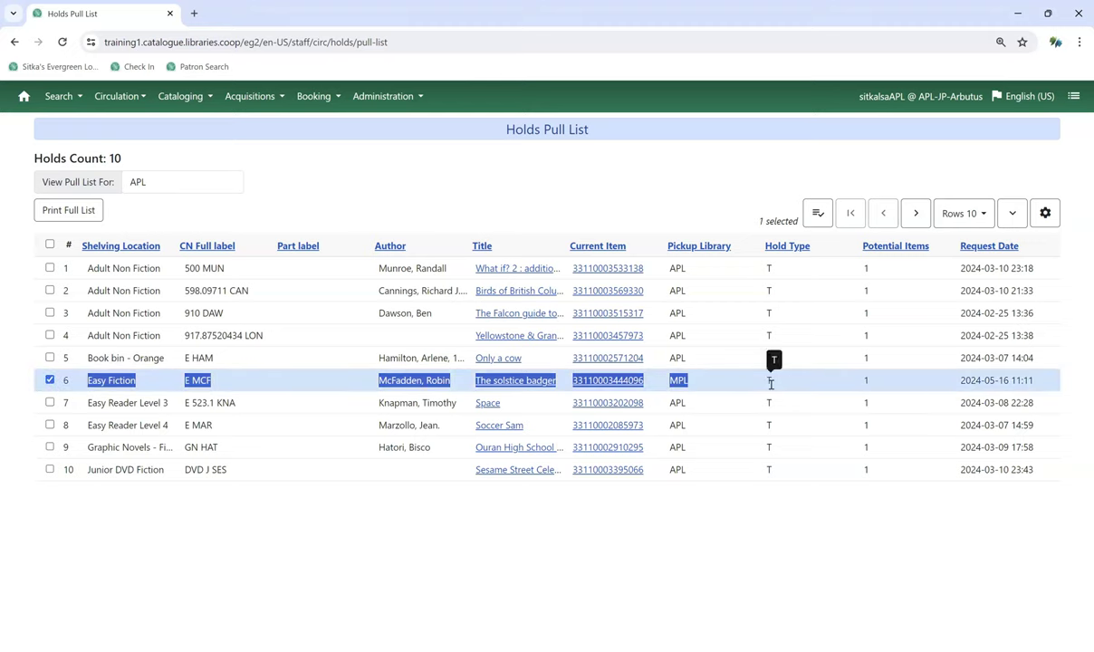
click(817, 215)
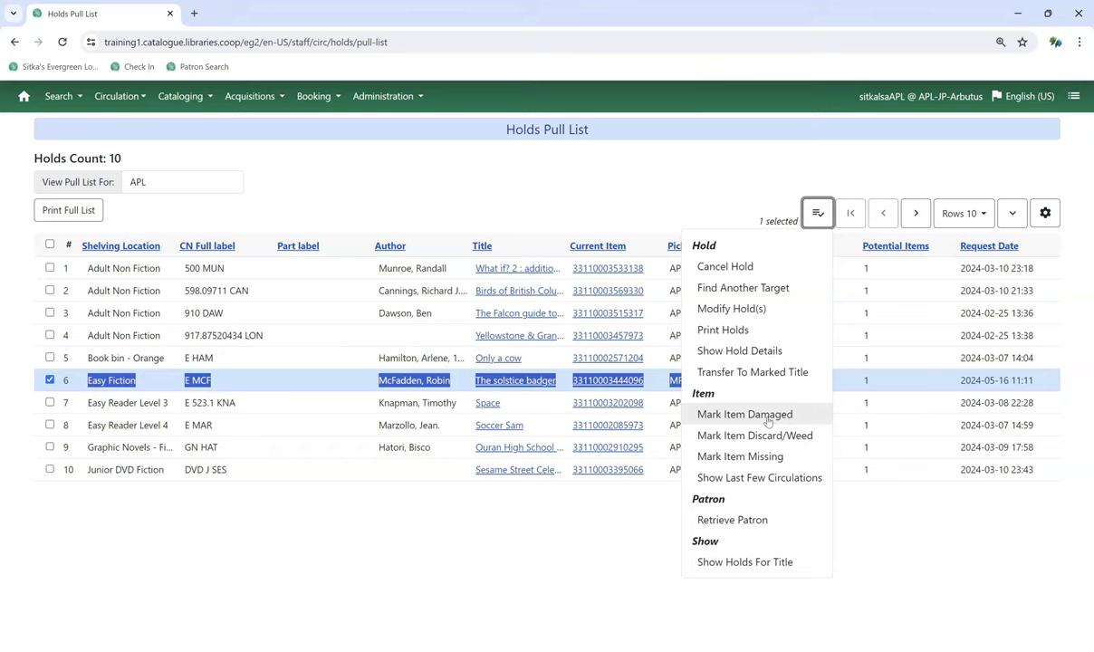
click(715, 201)
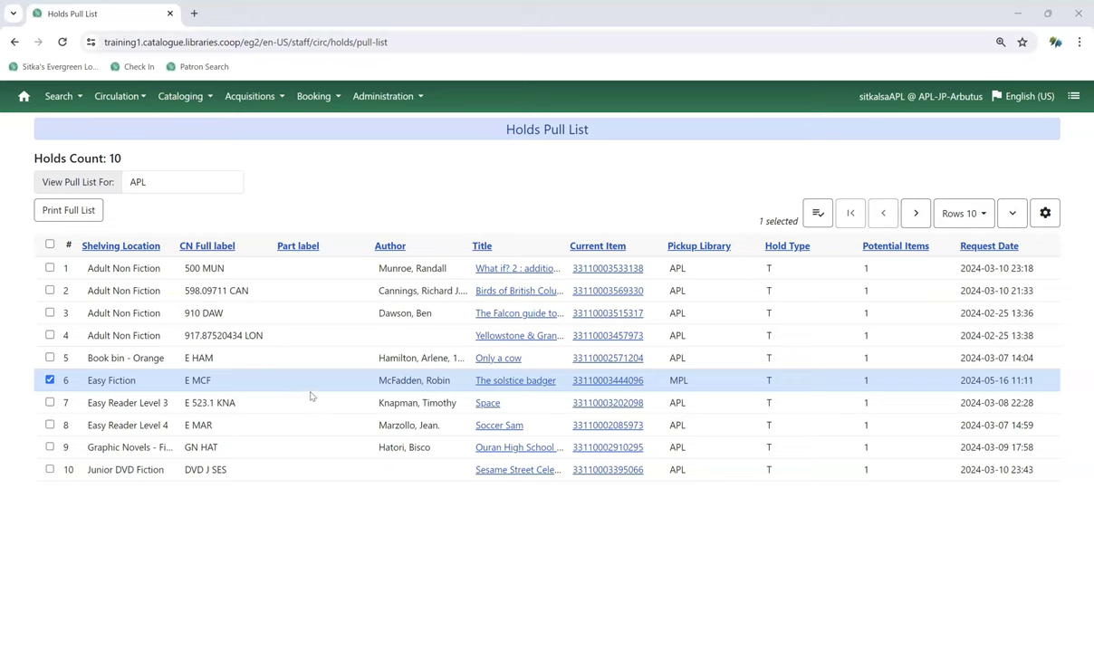
key(Down)
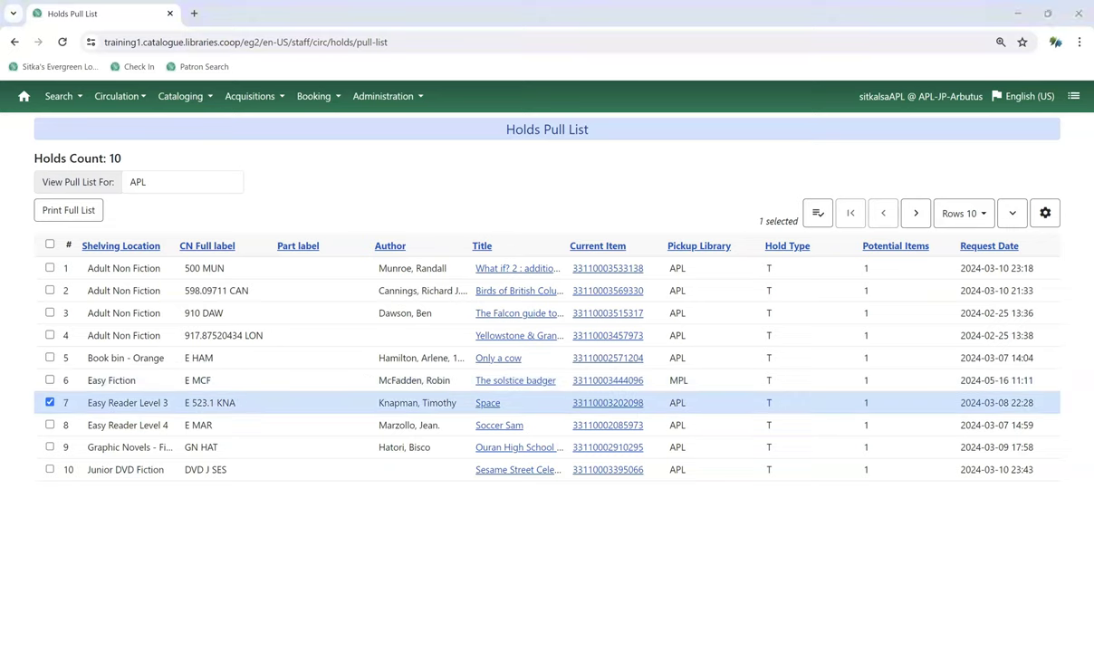
click(134, 106)
click(133, 143)
text(33110003444096)
key(Return)
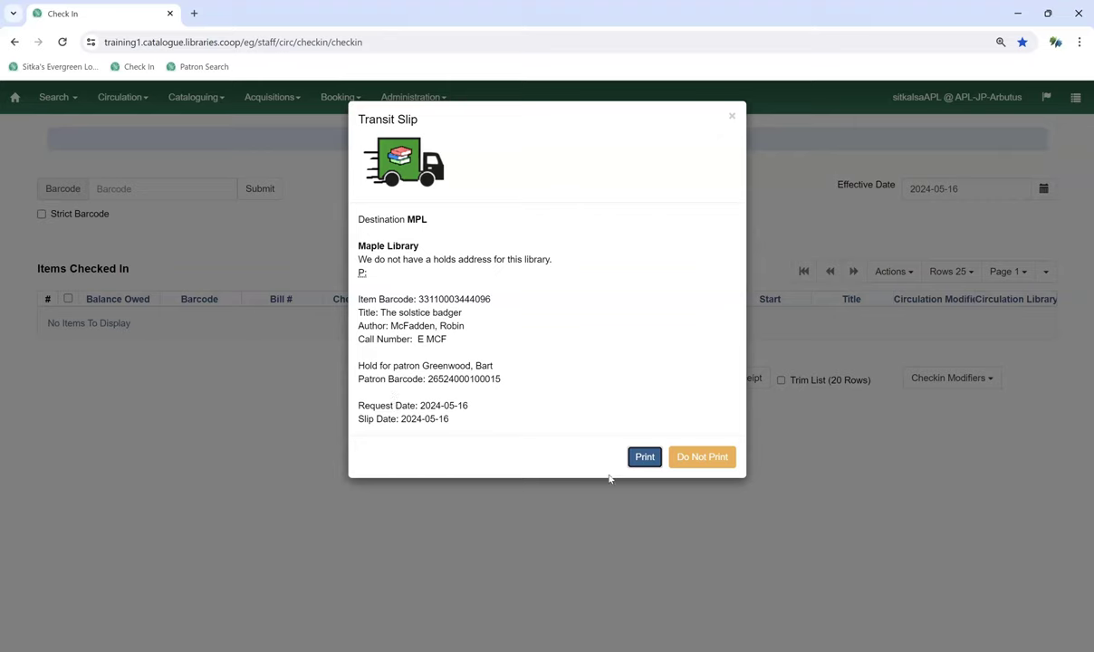
click(705, 458)
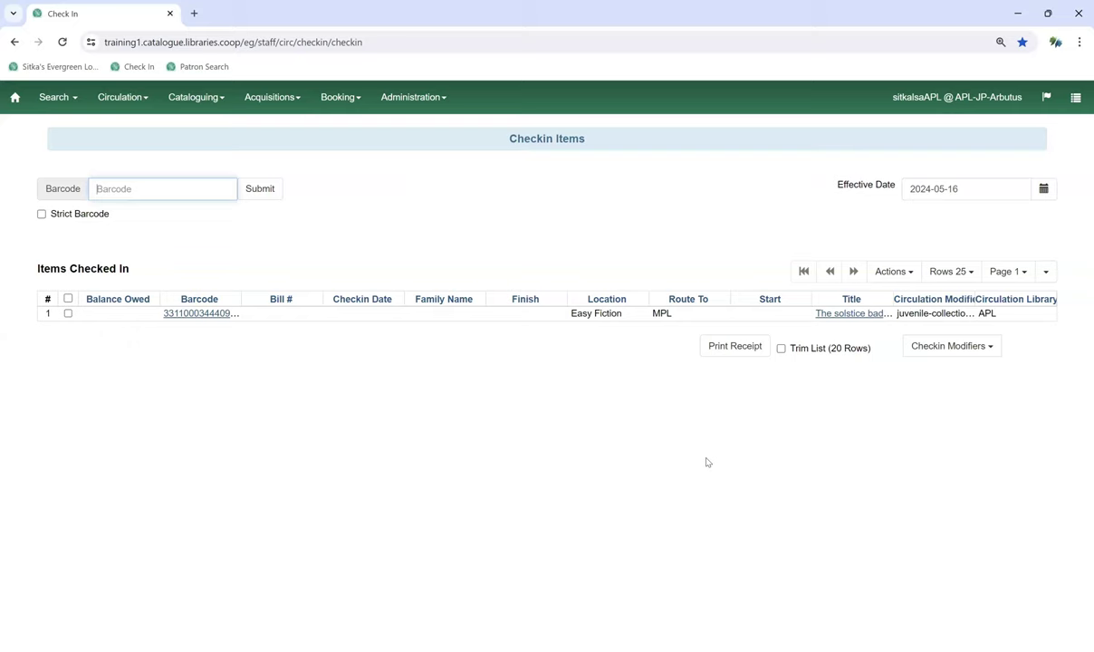
Step: Log out of the Arbutus account and sign in as sitkalsaMPL with the account password on the MPL-JP-Maple workstation
click(1075, 100)
click(968, 142)
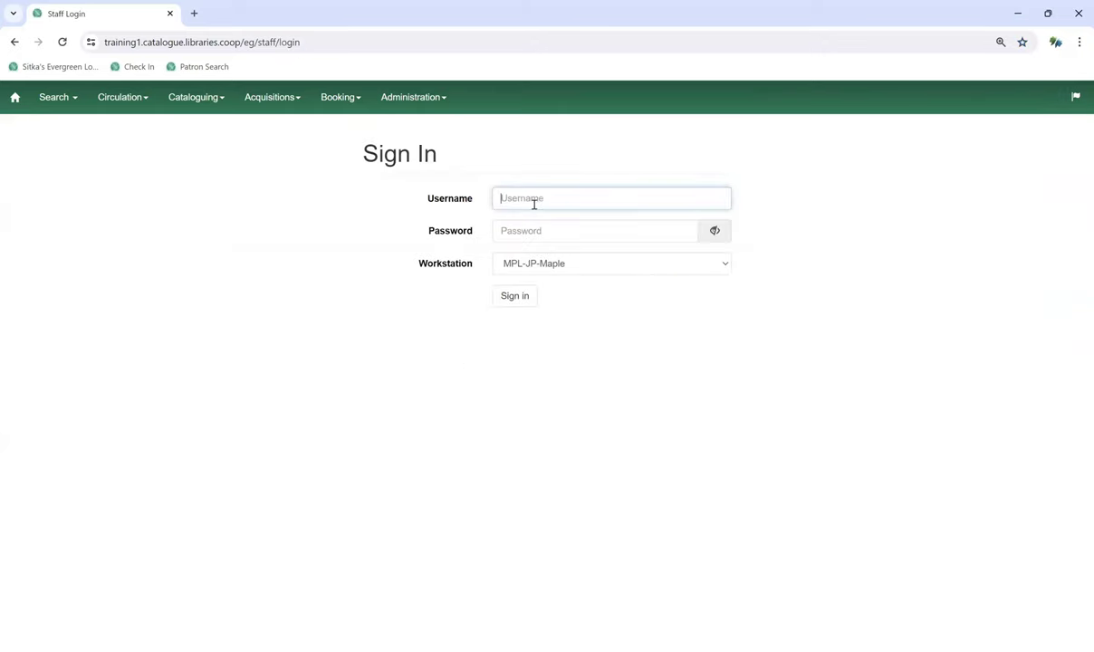
text(sitkalsaMPL)
key(Tab)
text(••••••••)
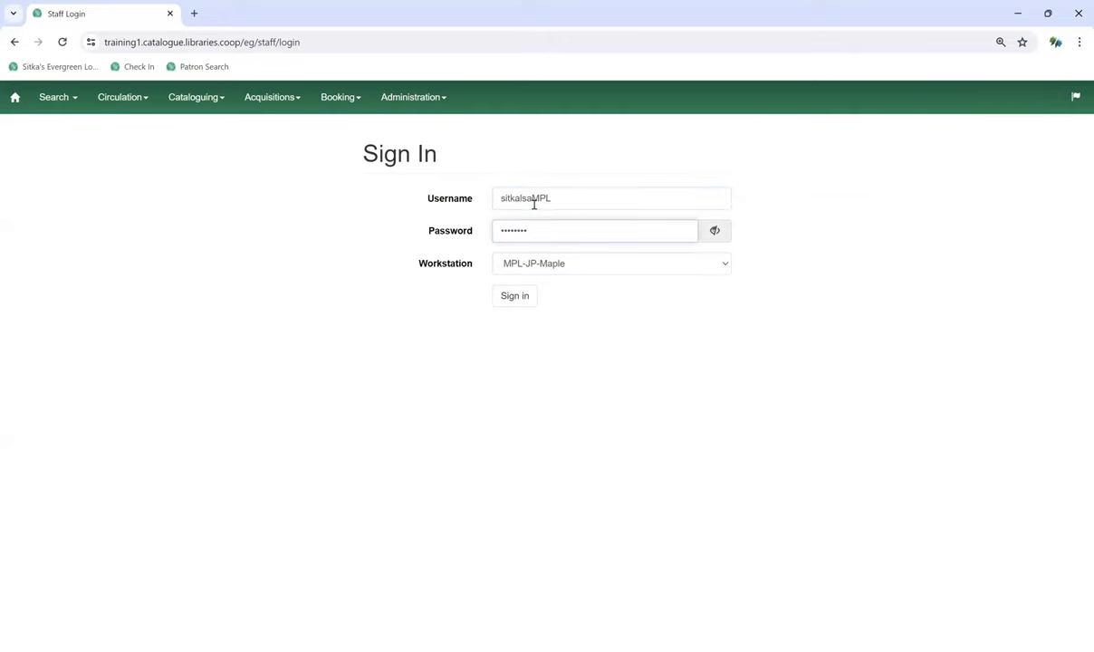
key(Return)
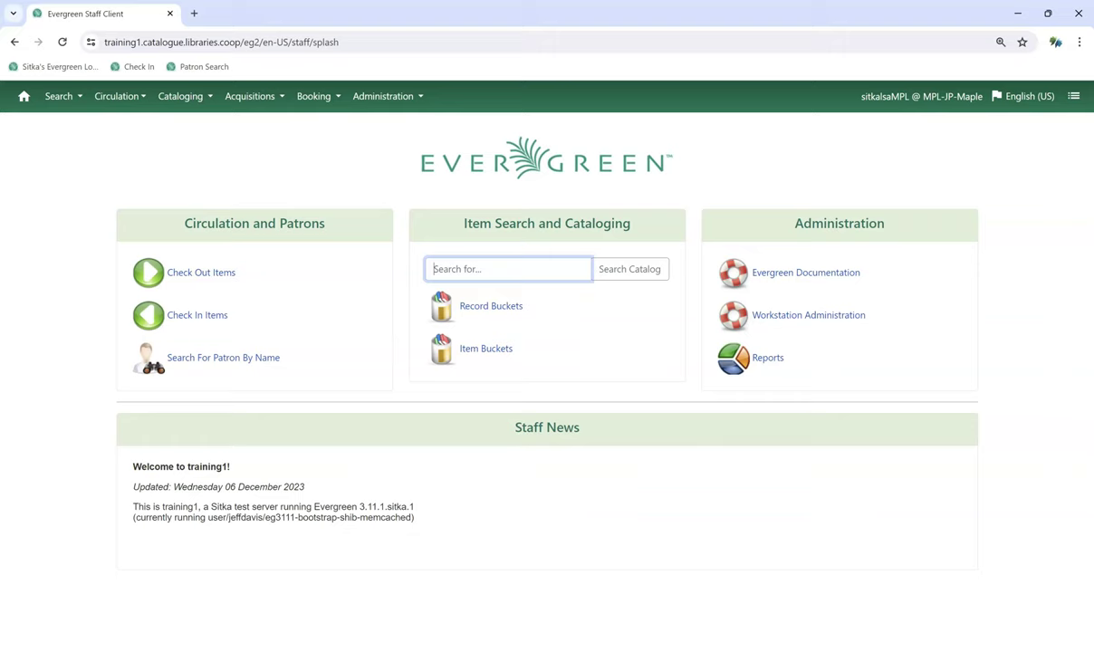
click(121, 97)
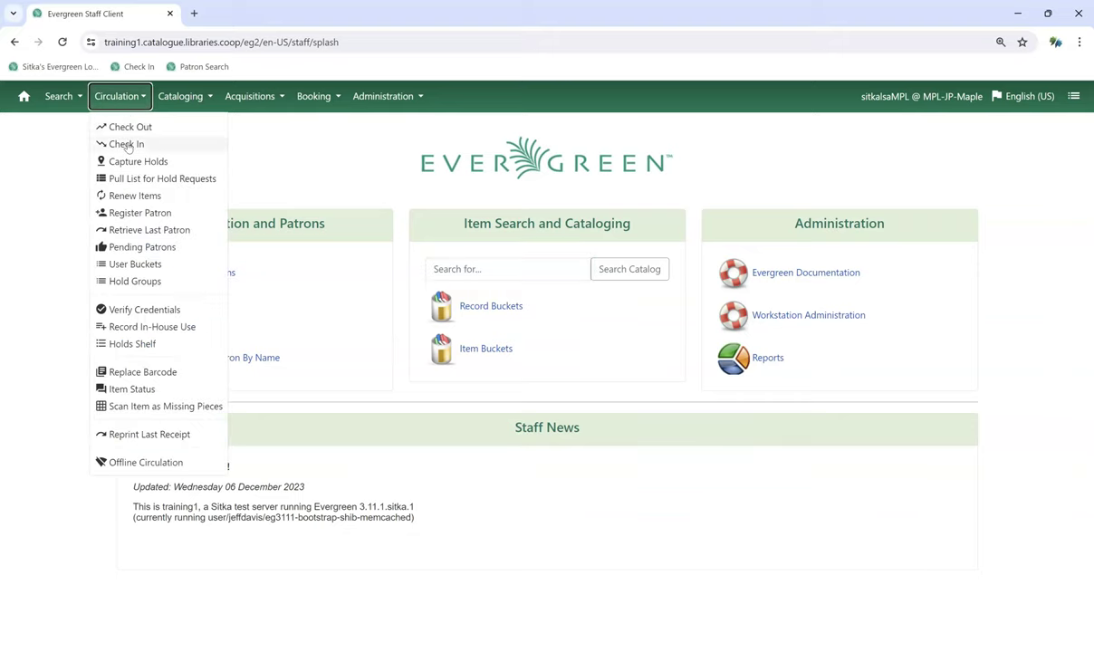
click(128, 146)
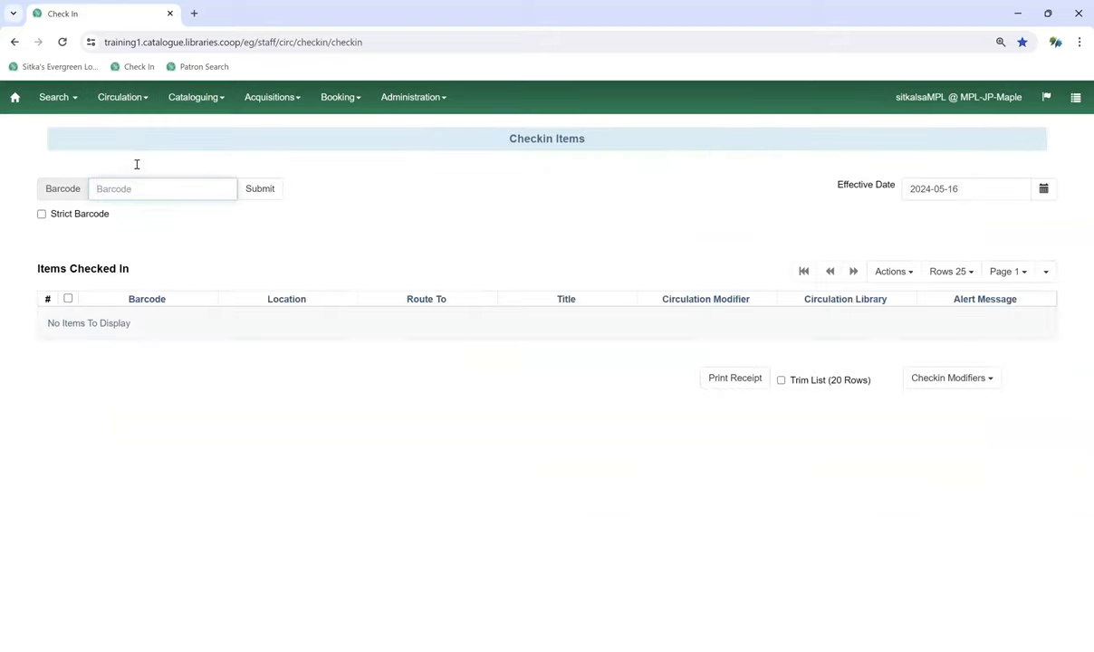
text(33110003448096)
key(Return)
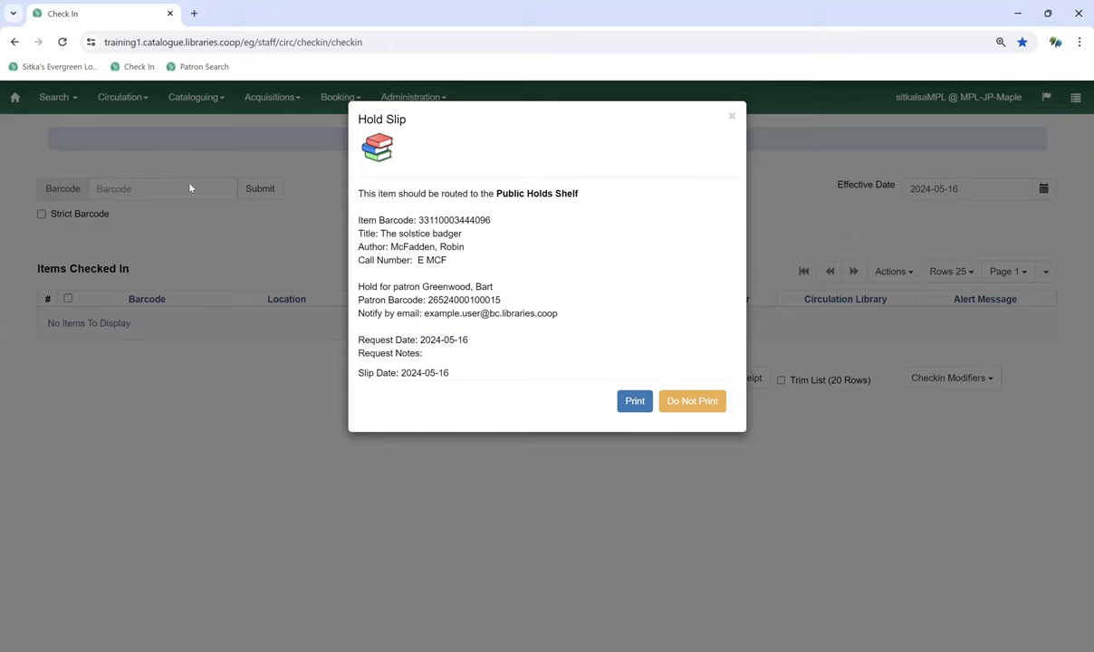
click(694, 409)
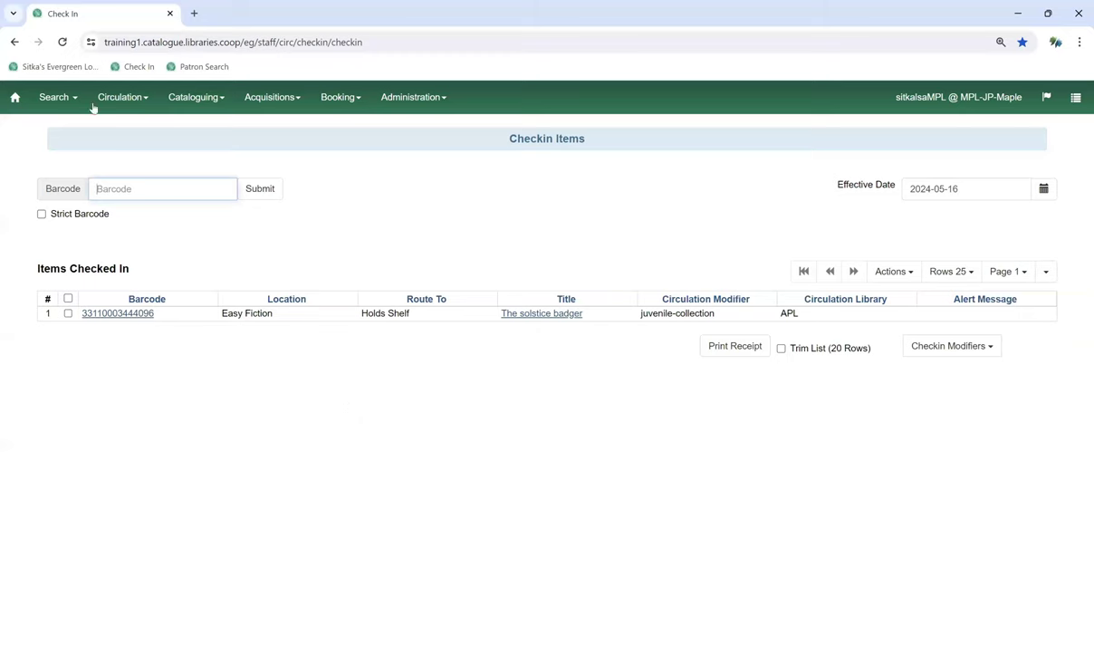
click(133, 101)
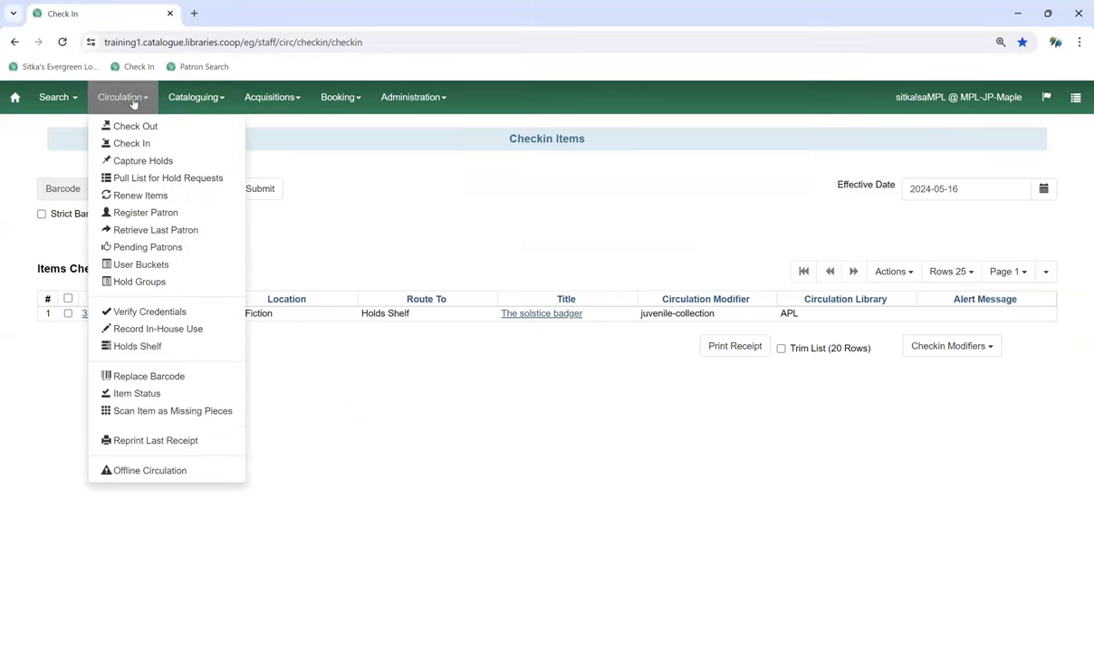
click(129, 142)
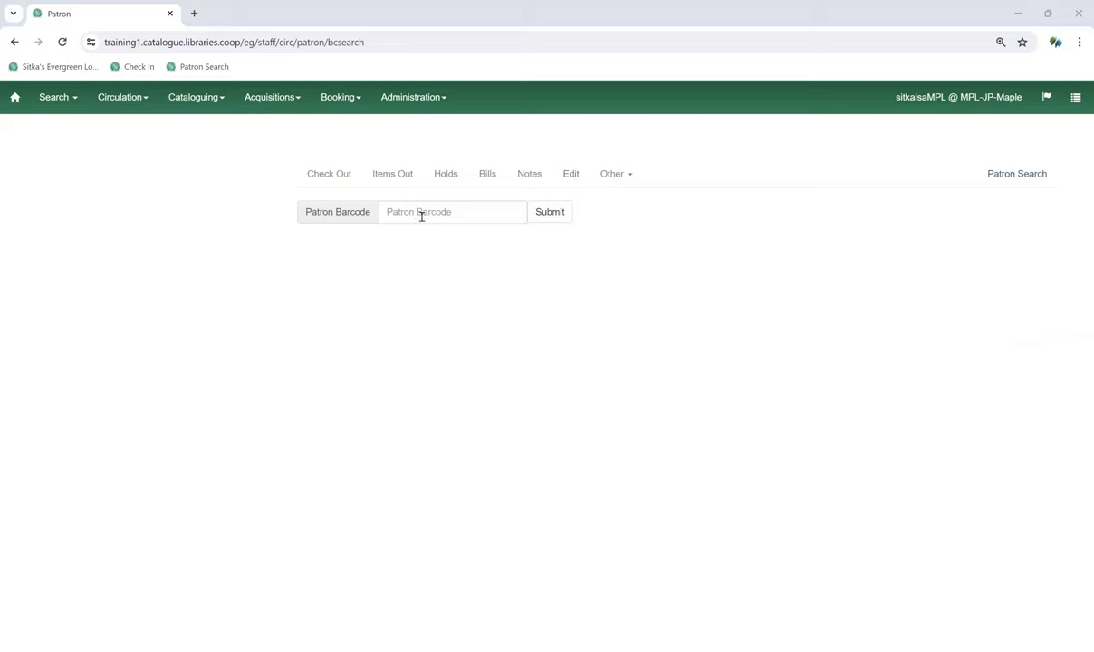
text(26524000100015)
key(Return)
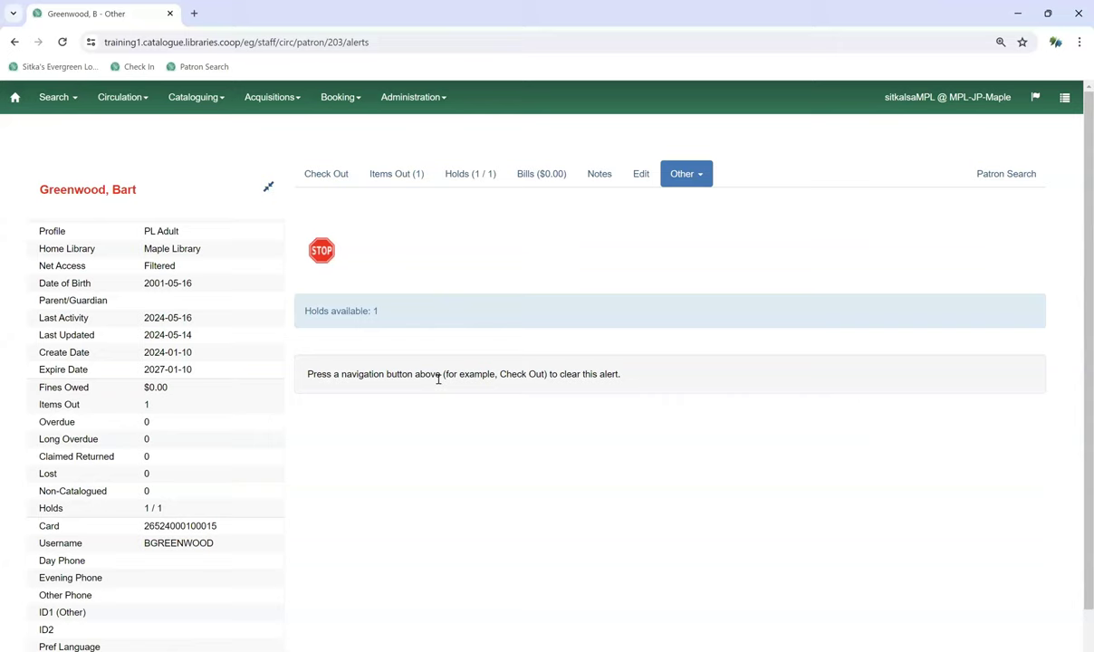
click(309, 179)
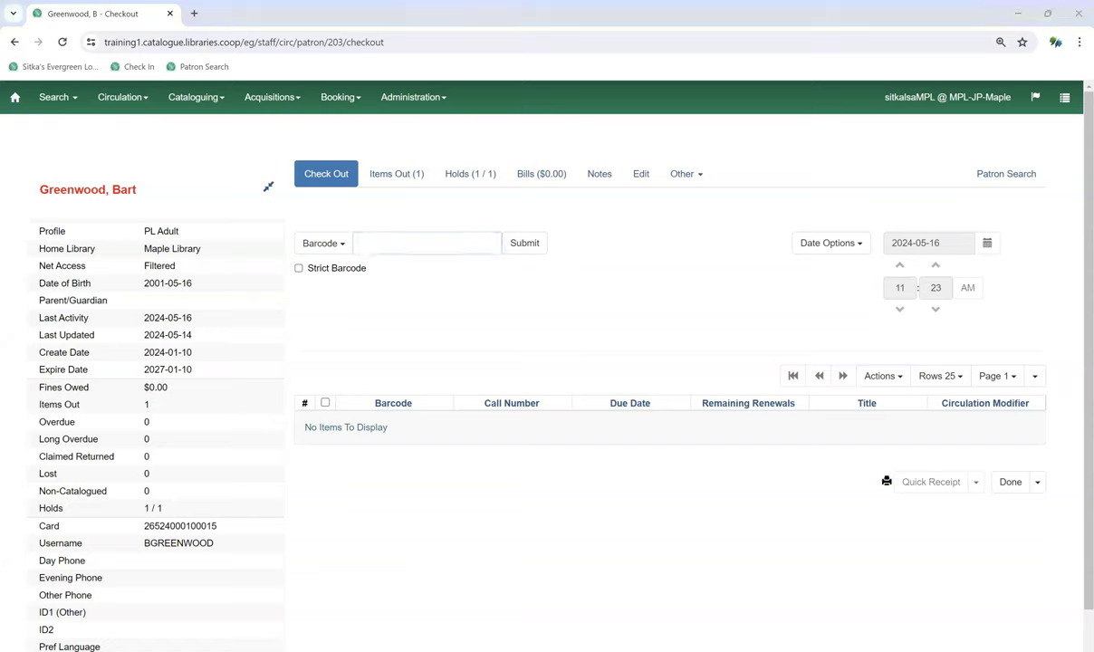
click(431, 242)
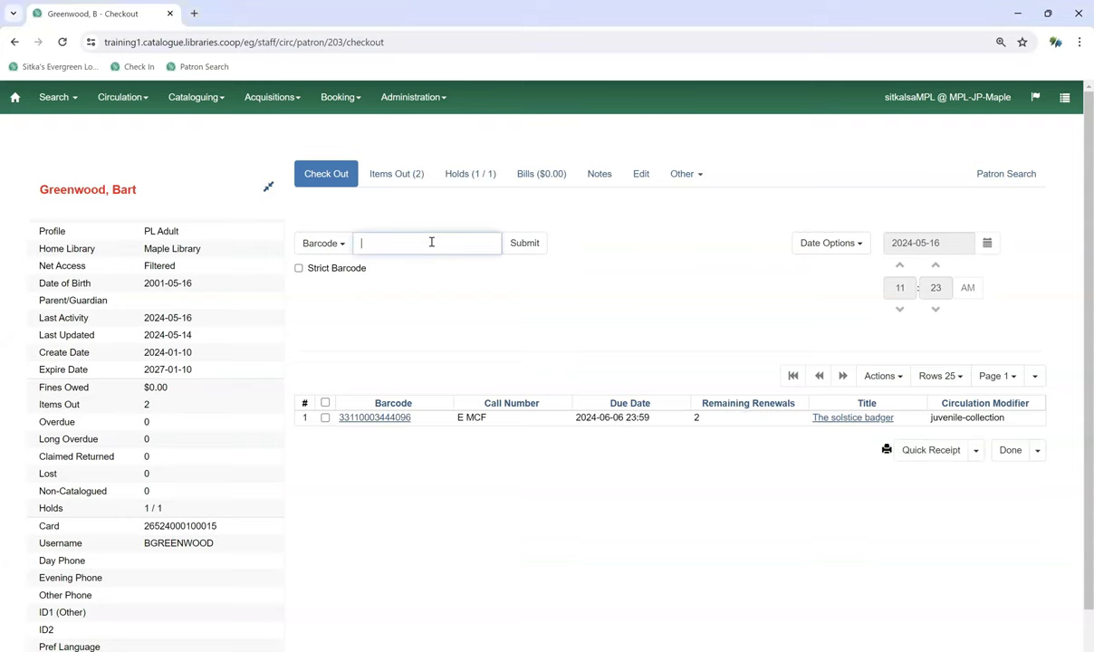
click(133, 111)
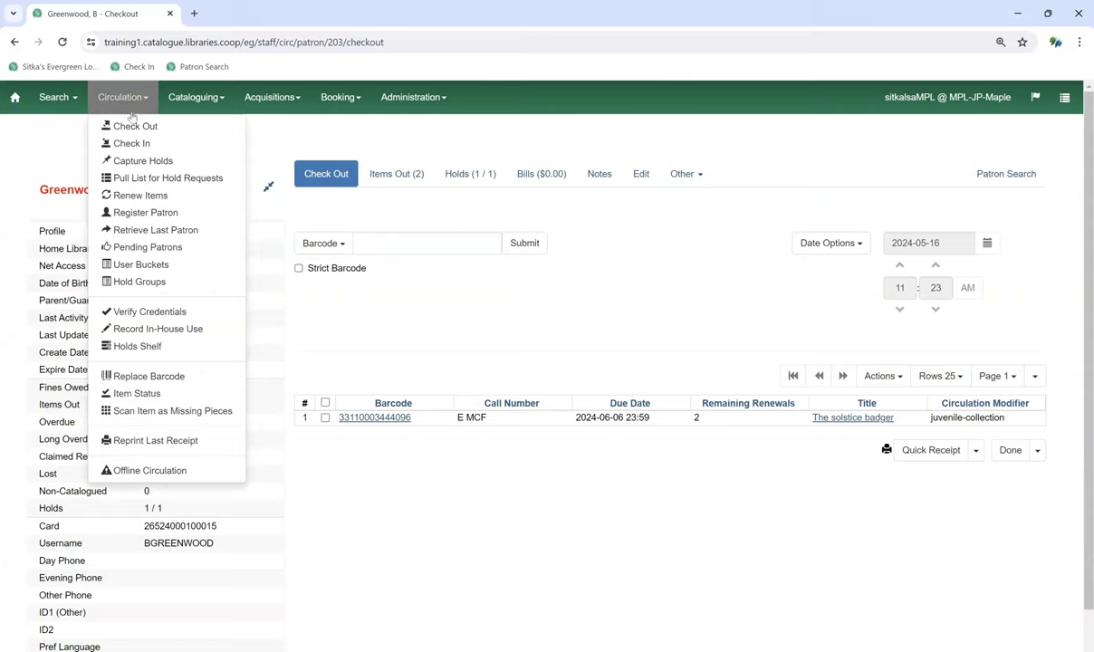
click(129, 144)
key(ctrl+v)
key(Return)
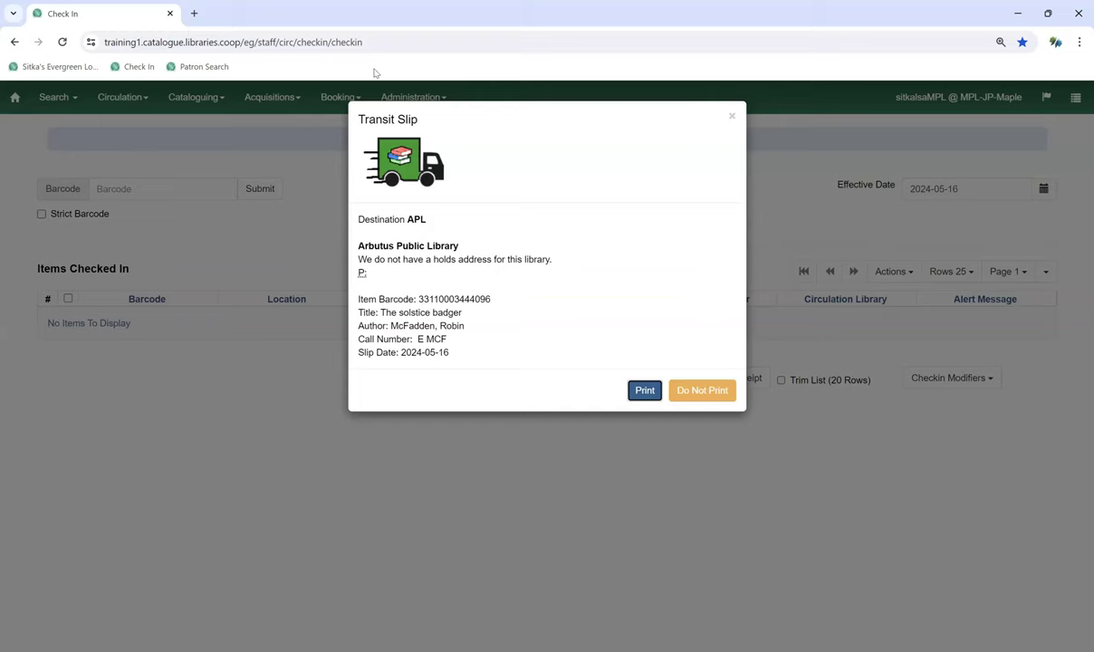
click(703, 396)
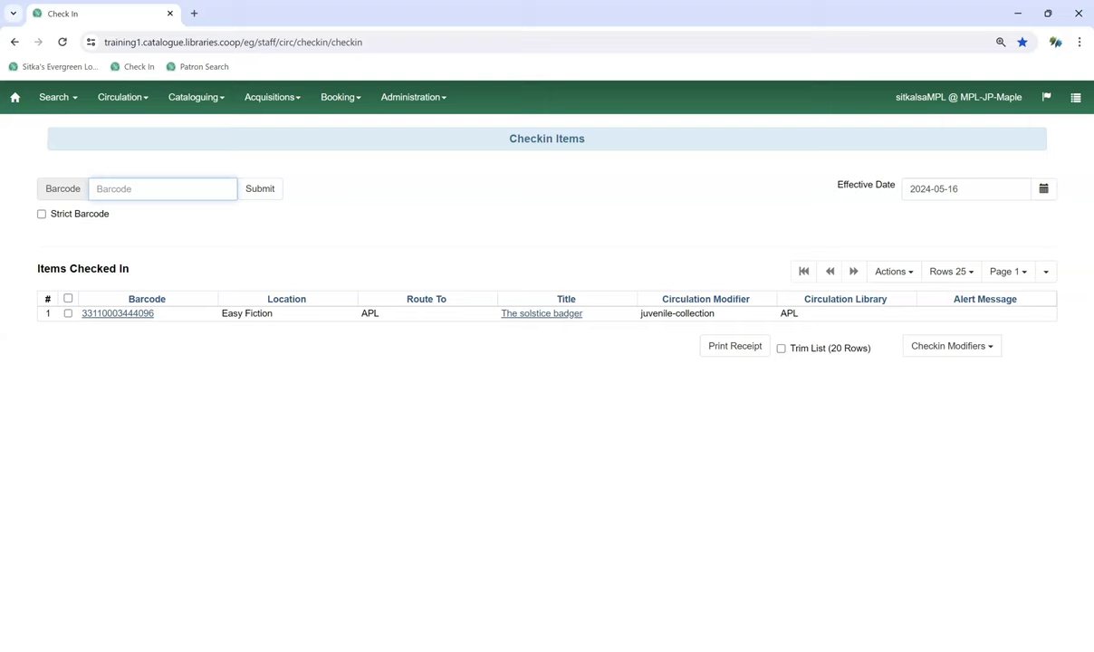
click(1075, 98)
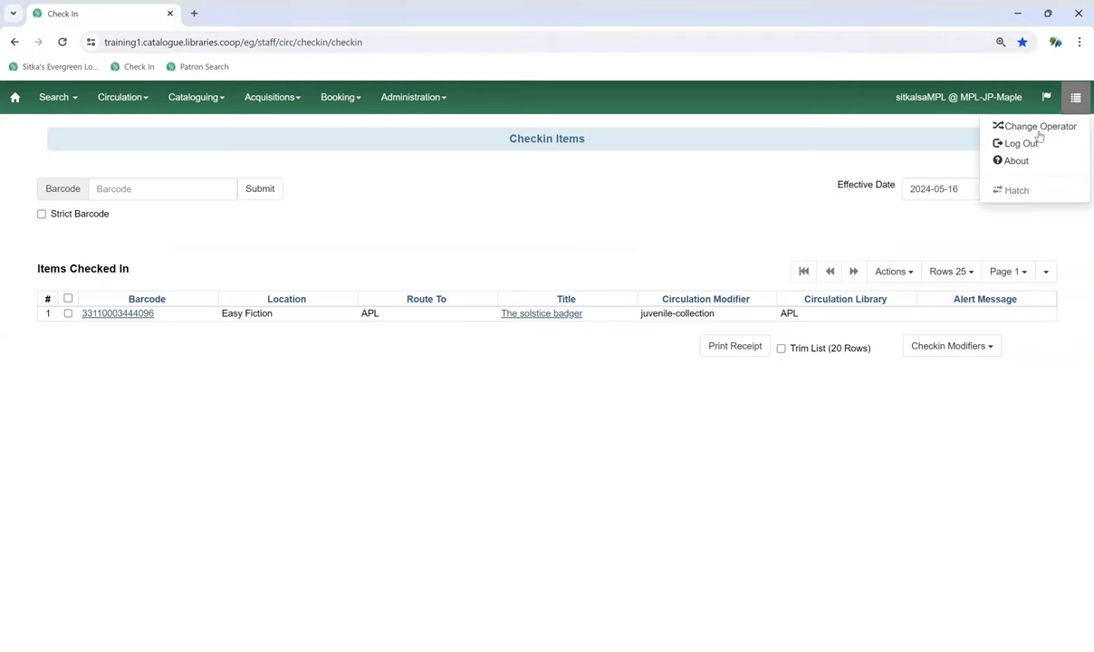
click(1013, 144)
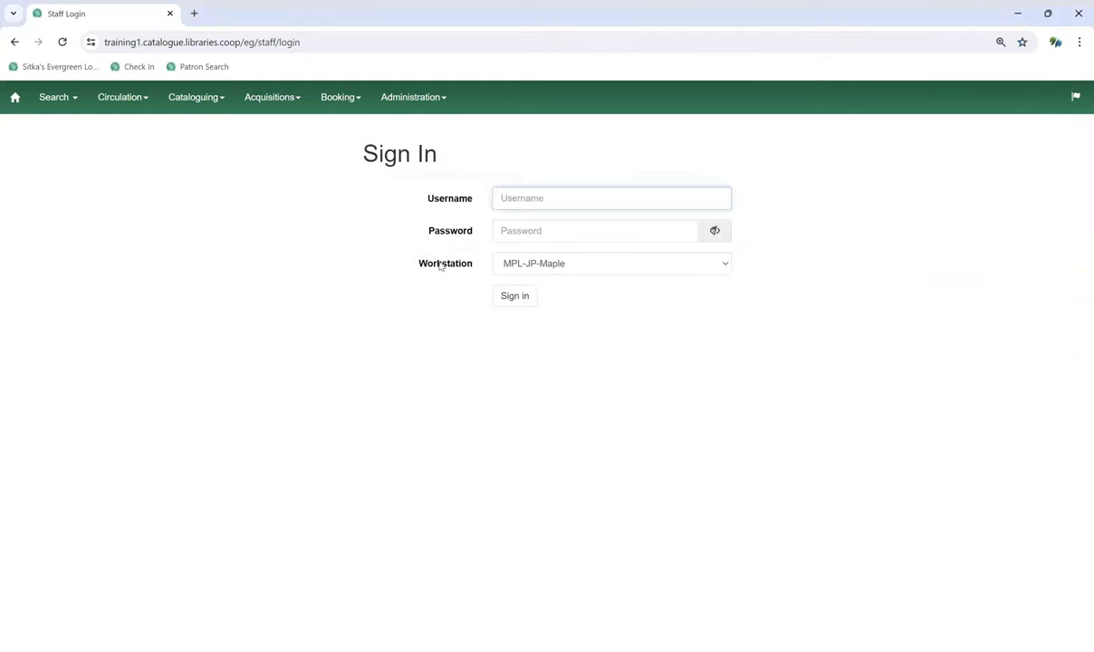
text(sitkalsaAPL)
key(Tab)
text(********)
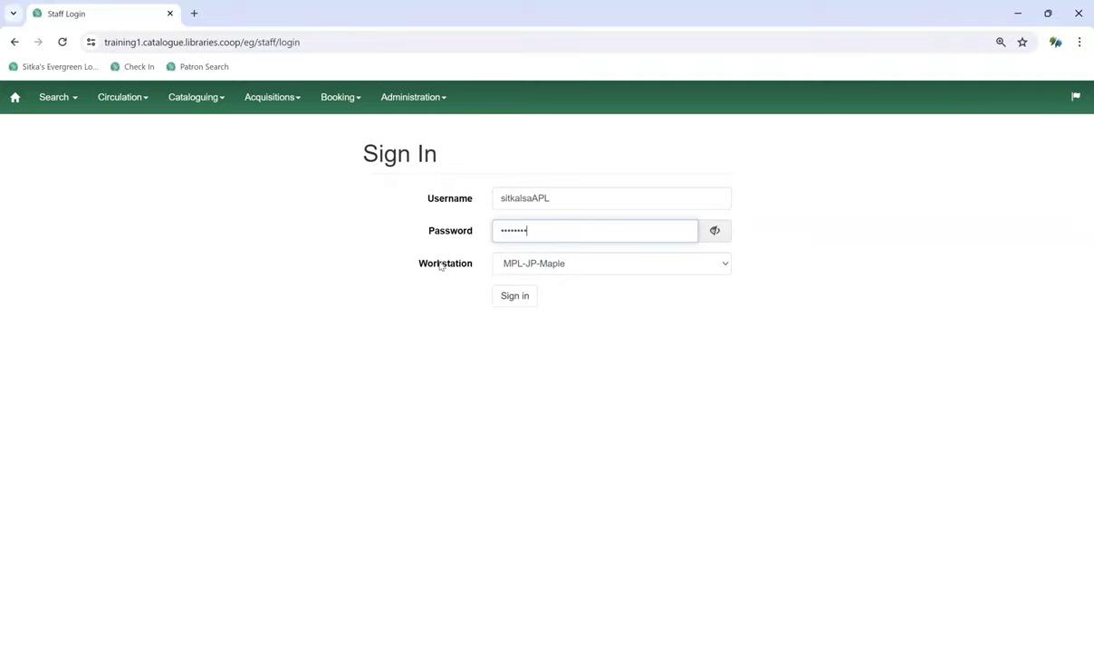
key(Return)
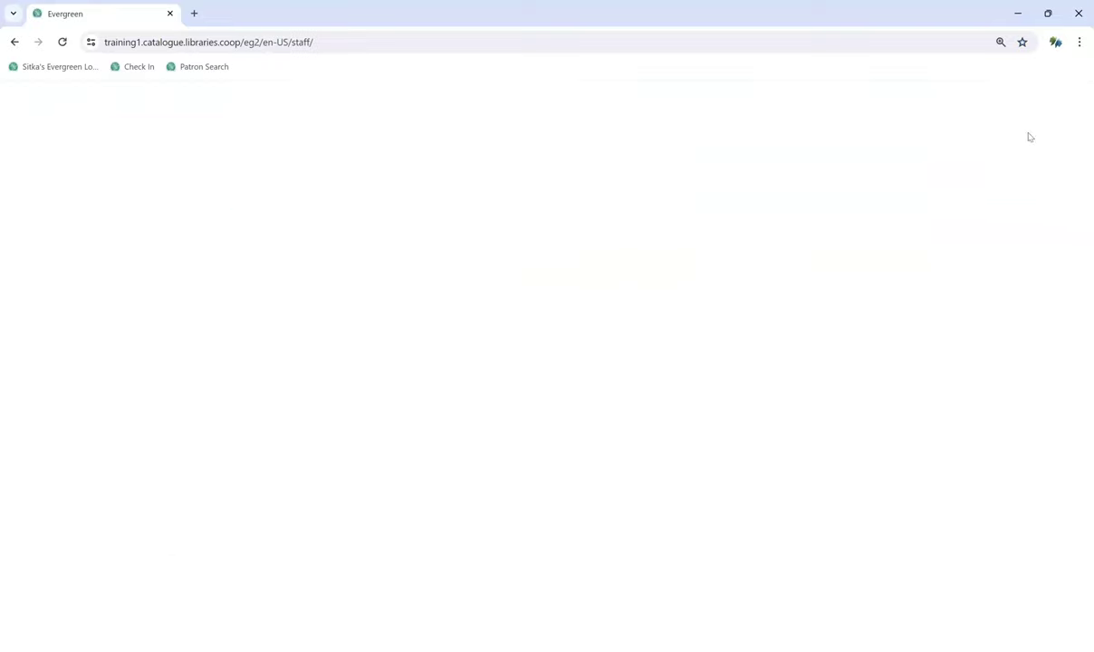
click(1003, 95)
click(983, 140)
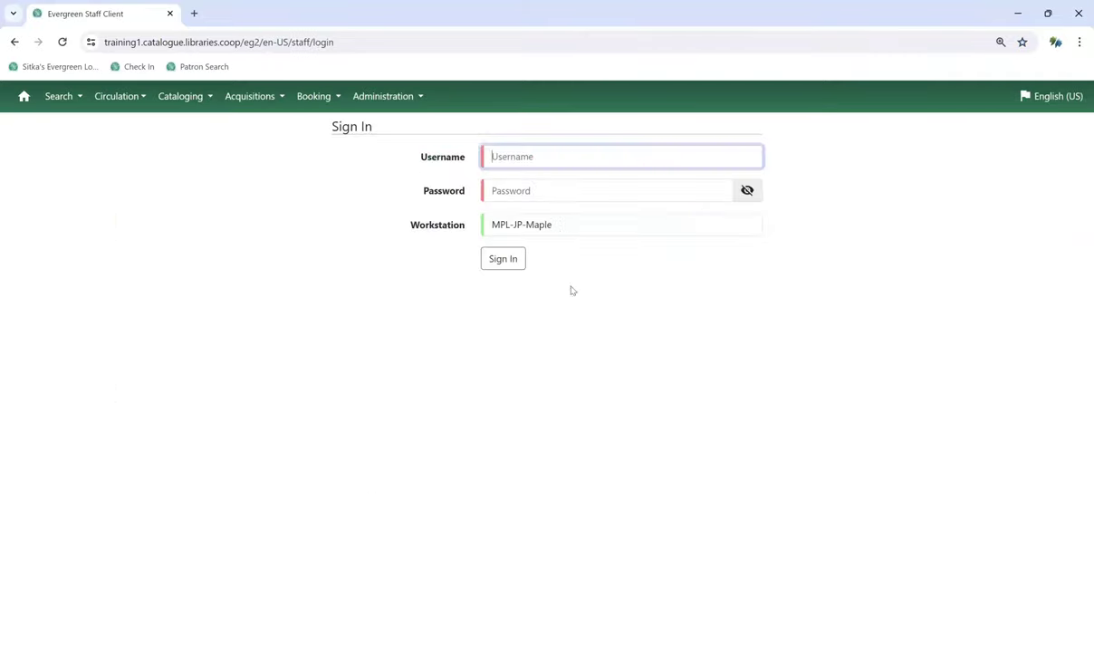
click(548, 227)
key(Return)
text(sirt)
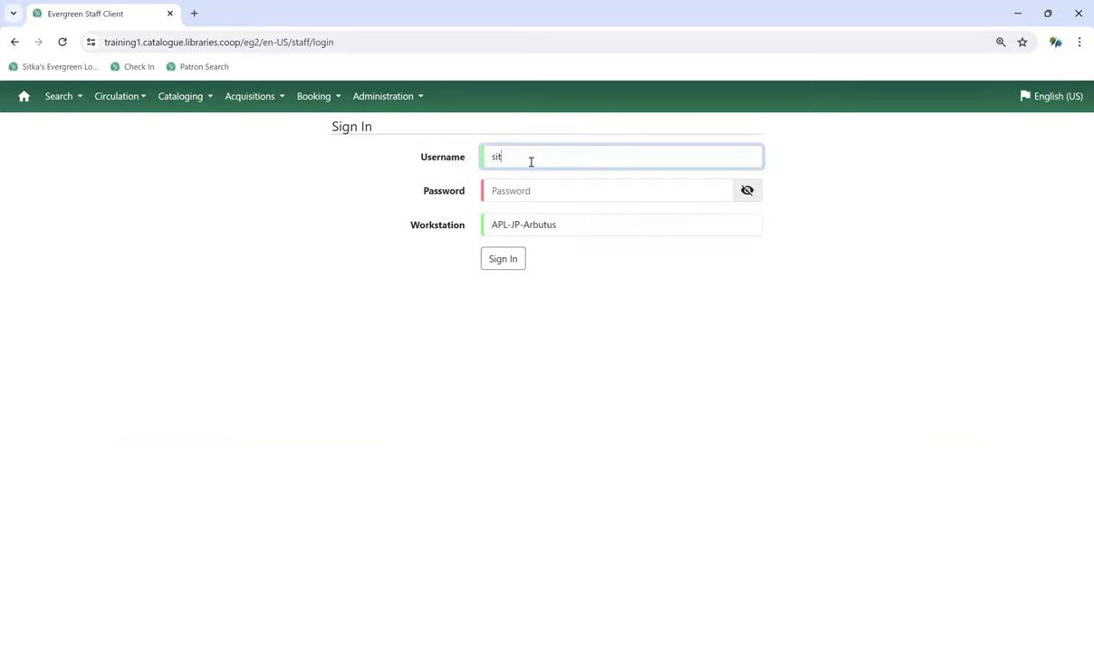
text(kalsaAPL)
key(Tab)
text(********)
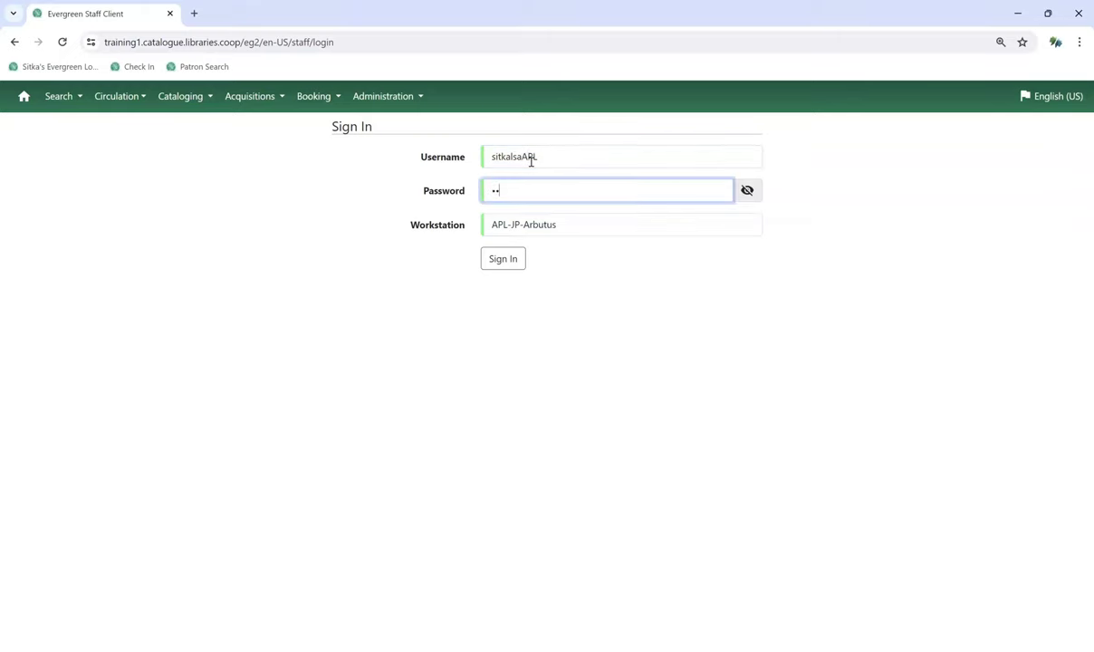
key(Return)
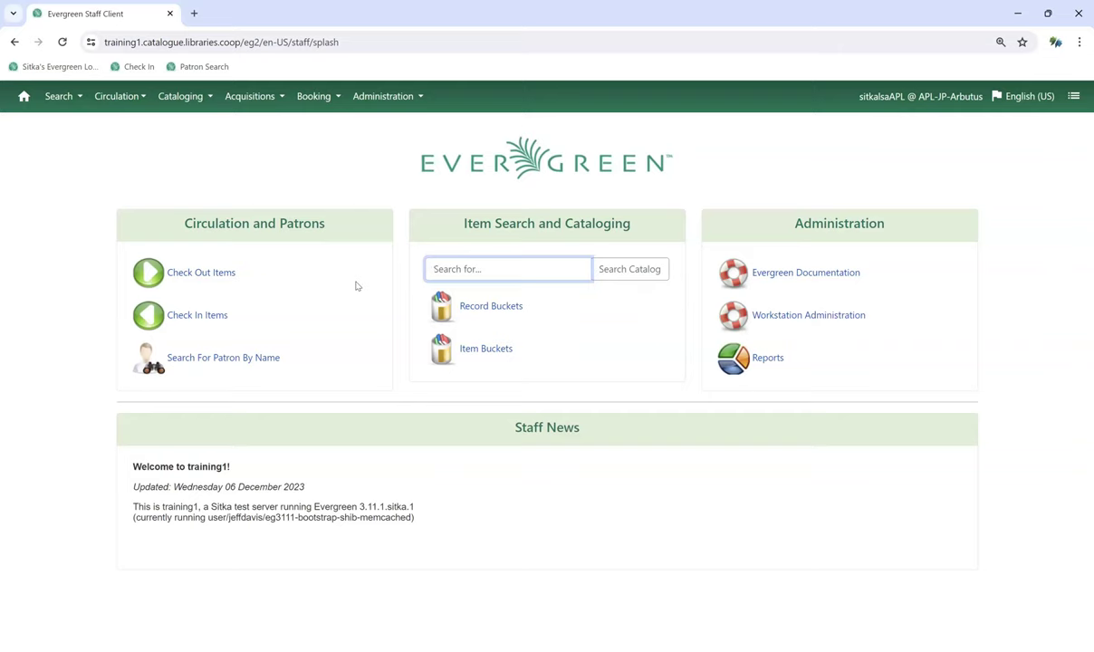
click(112, 96)
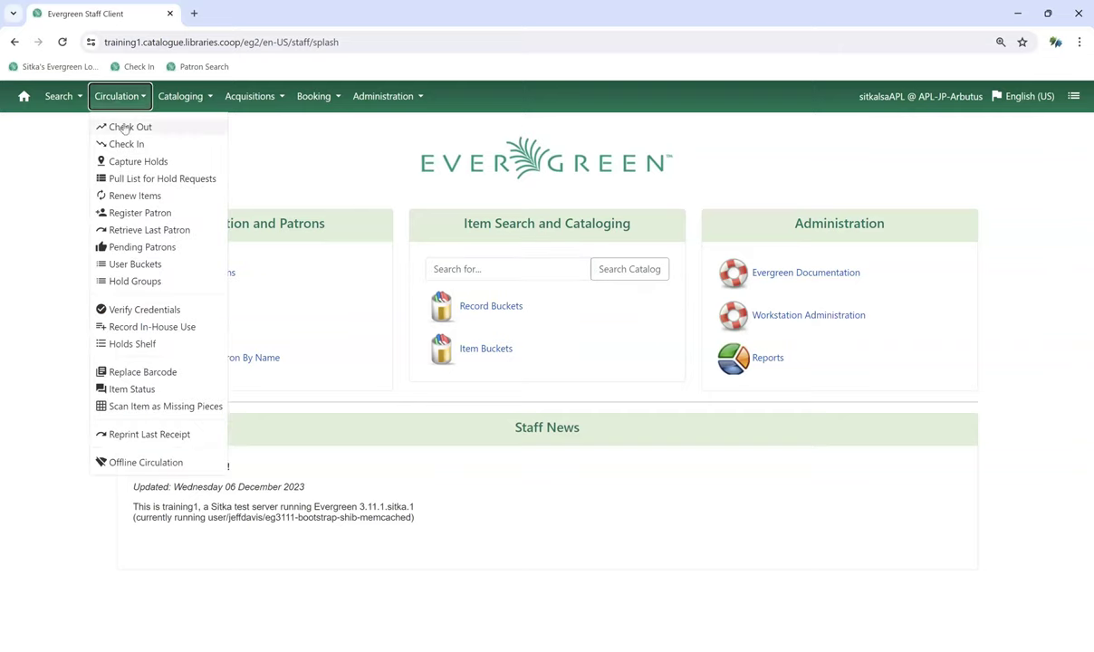
click(123, 144)
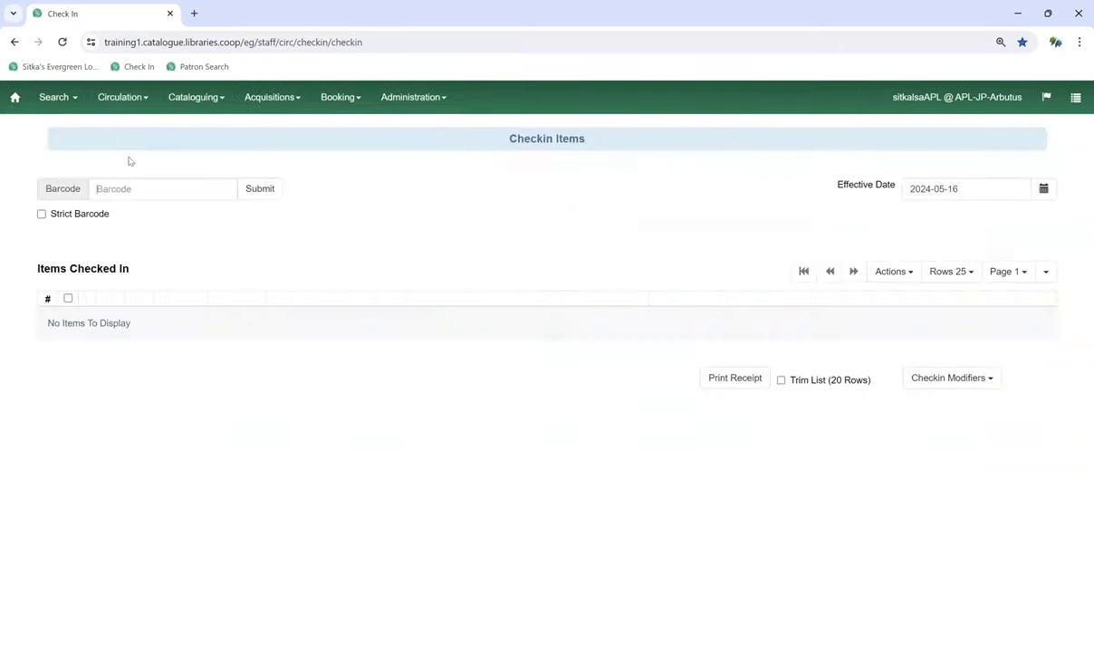
text(33110003444096)
key(Return)
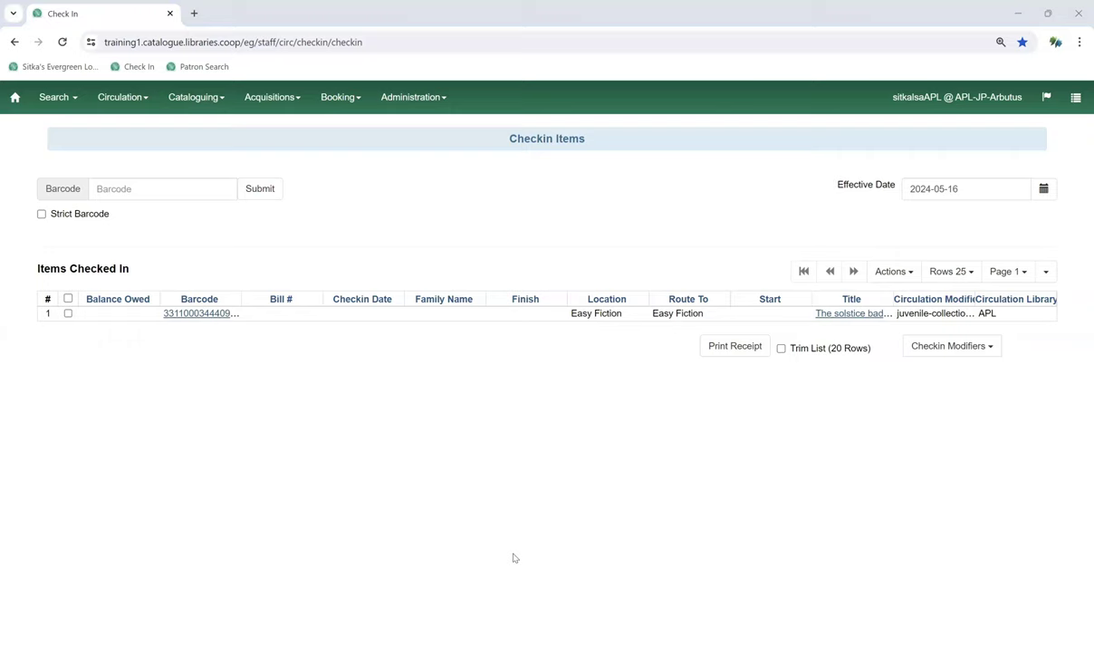
Step: Open a new browser tab and try to load the catalogue address bbul.bc.catalogue.librraies.coop
click(195, 14)
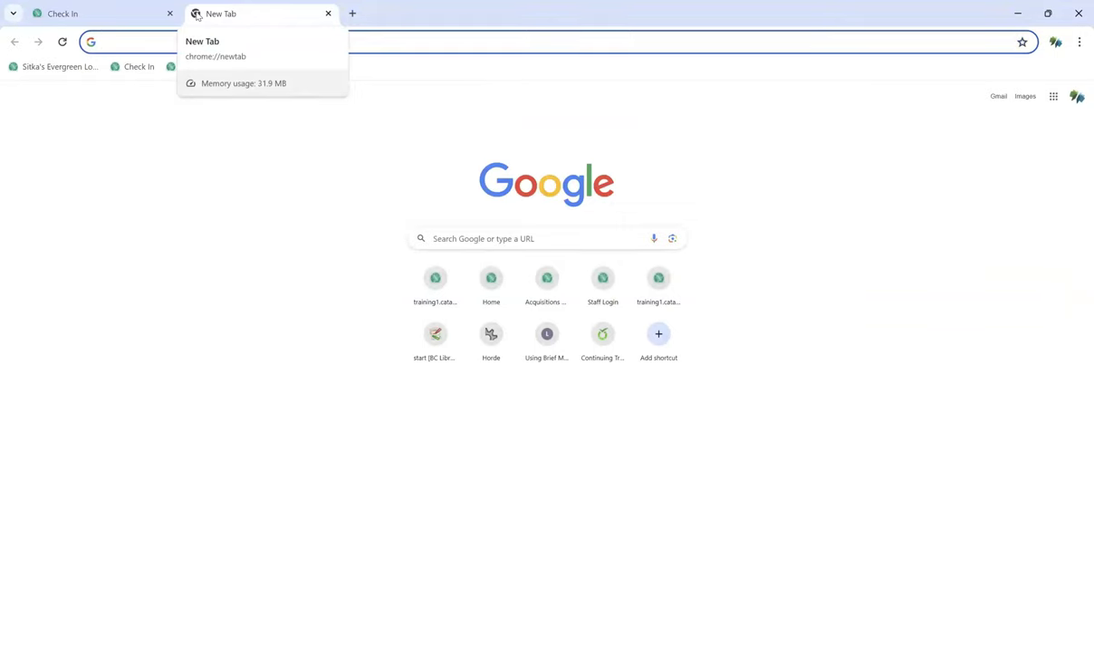
text(bbul.)
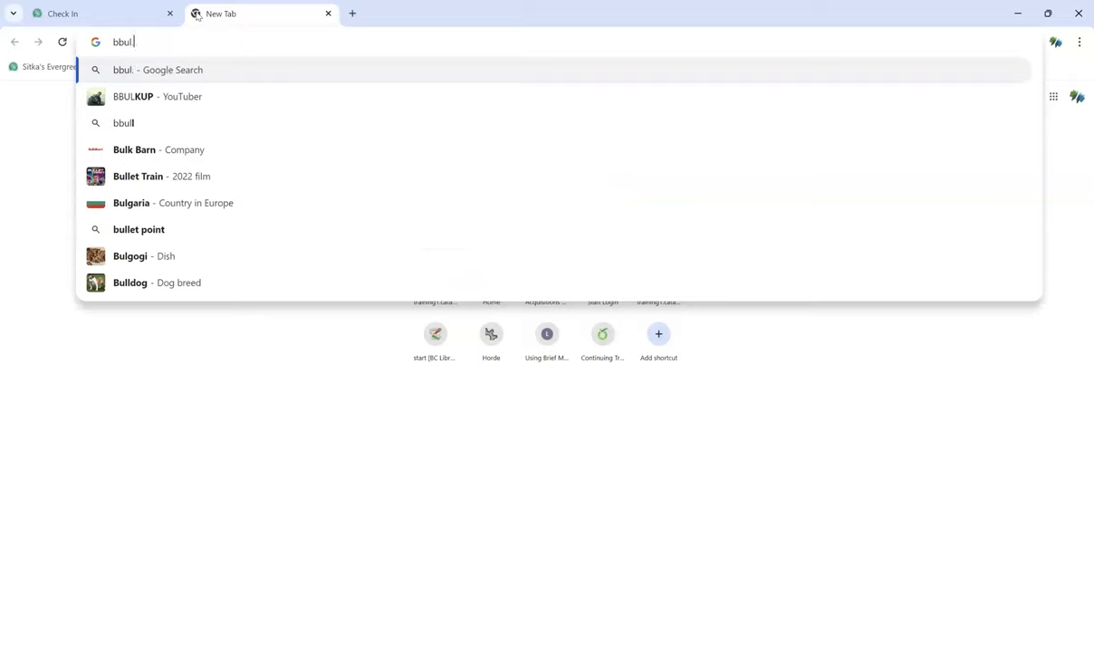
text(bc.li)
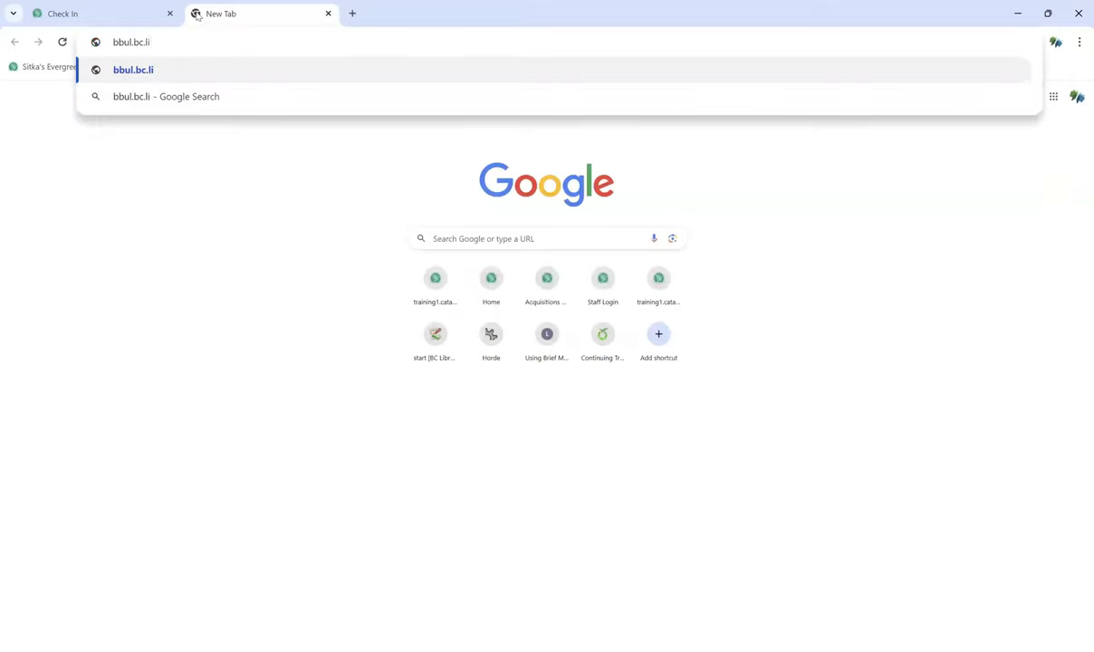
key(BackSpace)
key(BackSpace)
text(catalogue.librraies.coop)
key(Return)
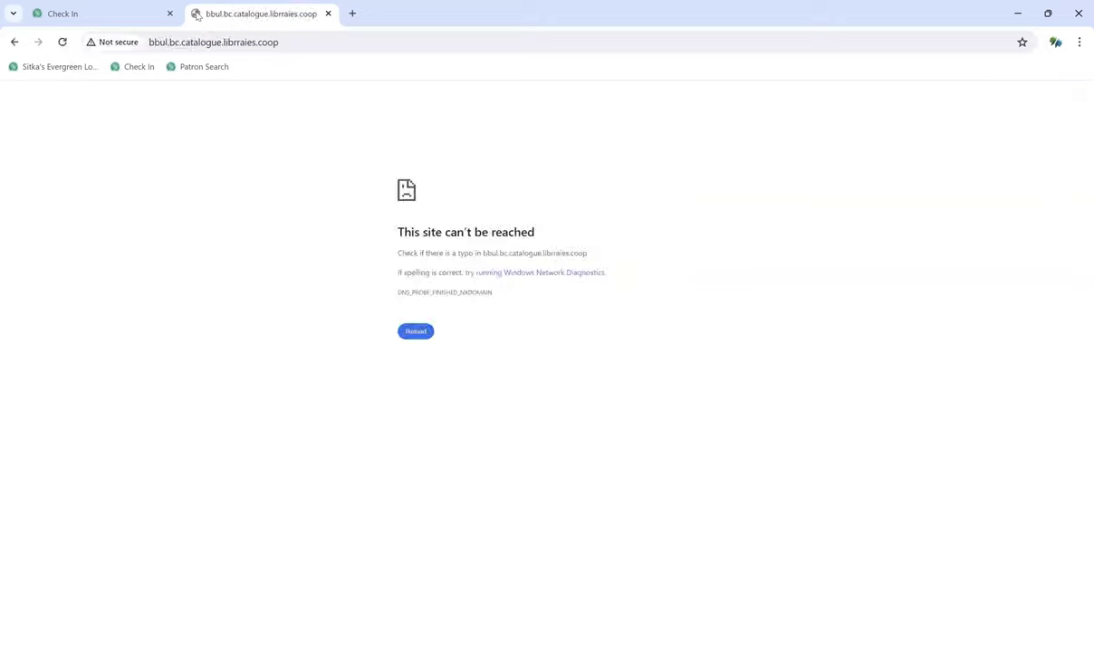
Step: Correct the misspelled address to bbul.bc.catalogue.libraries.coop and load the Burns Lake Public Library catalogue
click(250, 42)
click(192, 42)
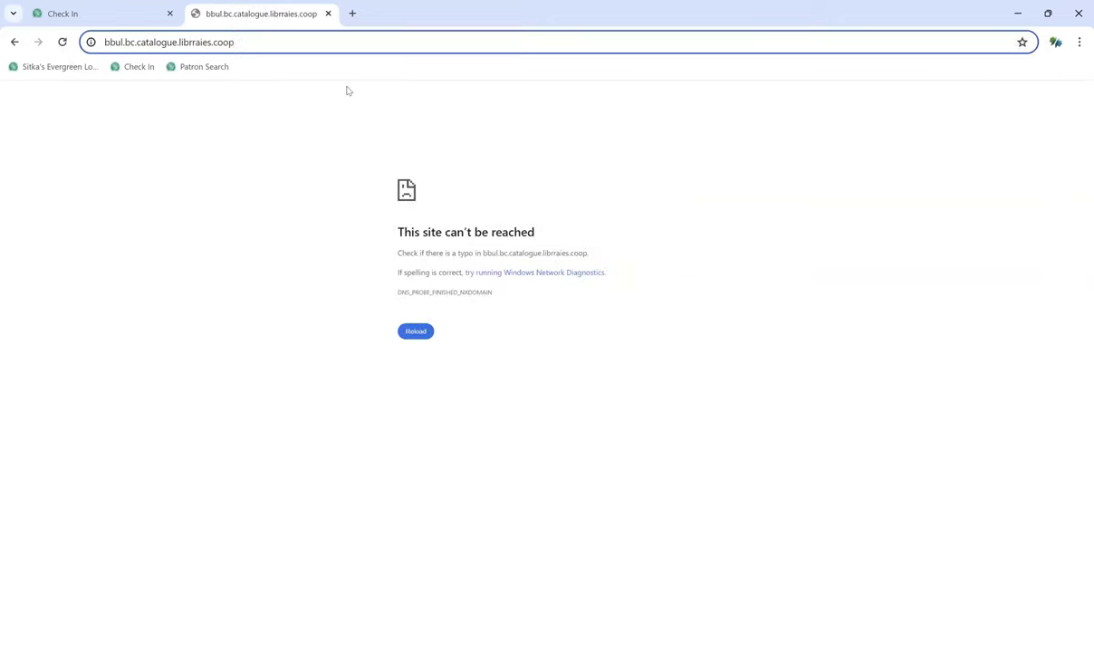
key(BackSpace)
key(Delete)
key(Delete)
key(Delete)
key(Delete)
key(Delete)
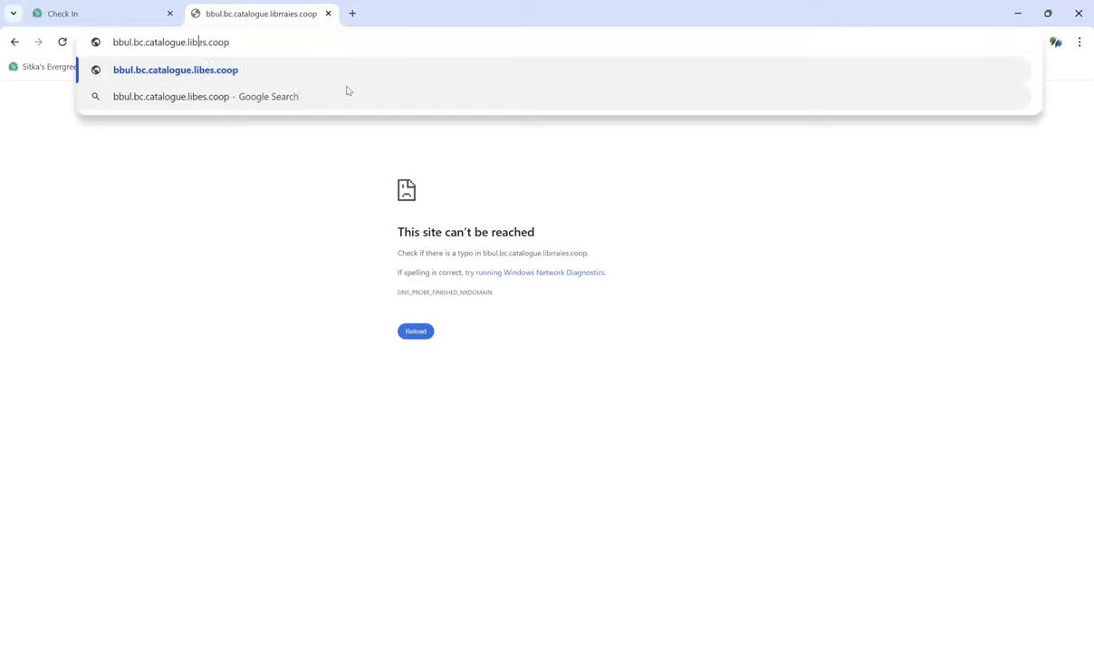
text(raries)
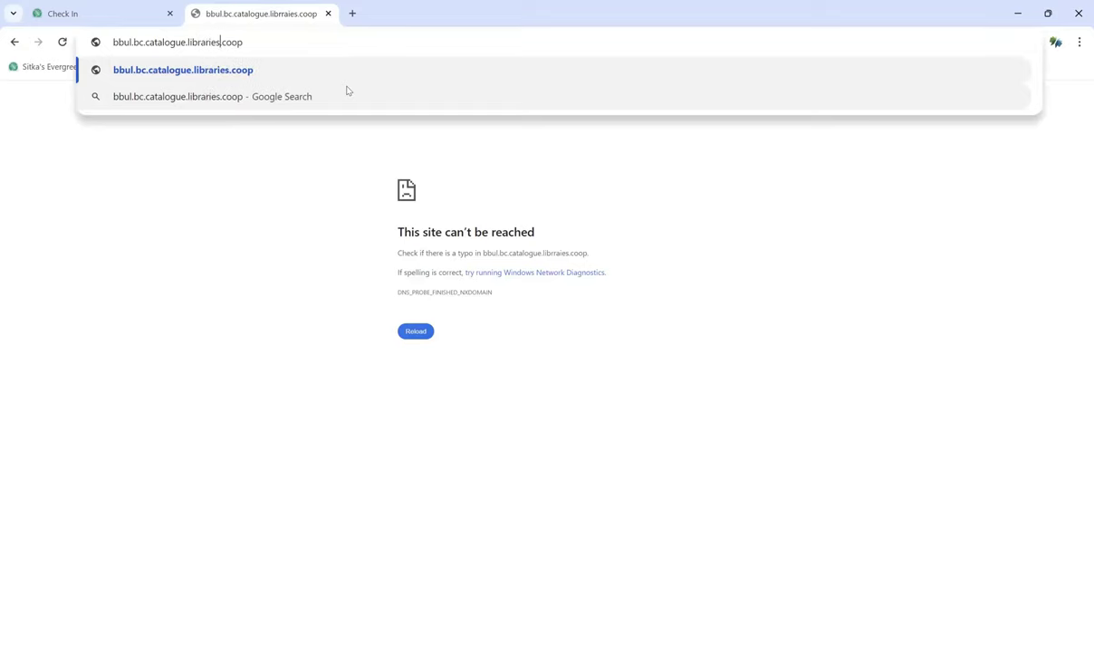
key(Return)
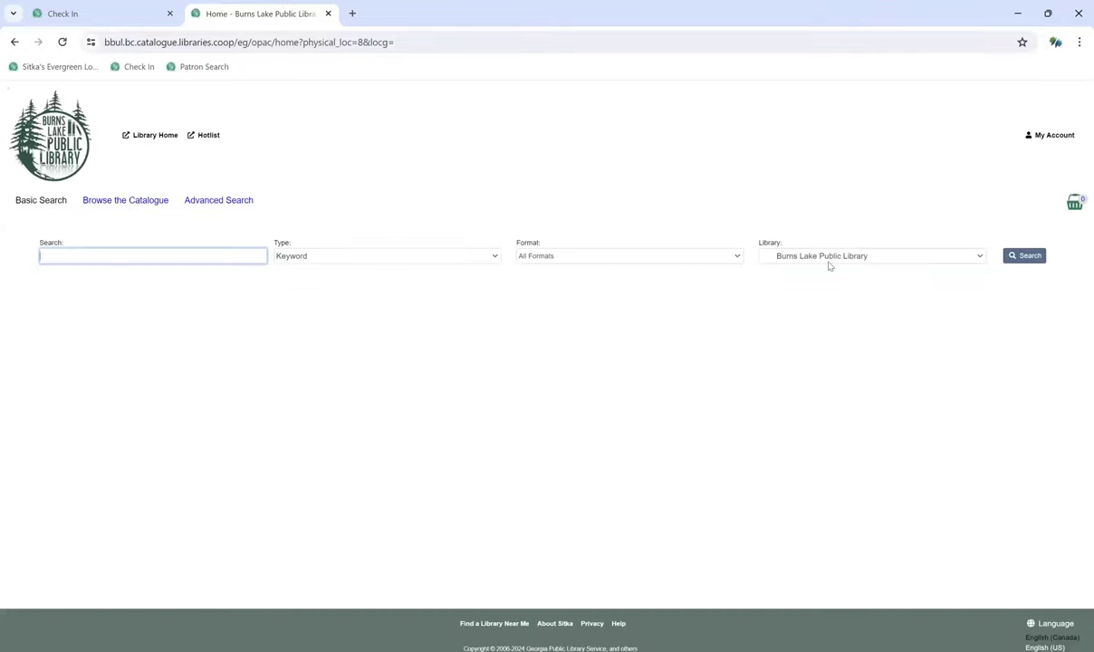
Step: Examine the list of BC Interlibrary Connect libraries offered in the Burns Lake catalogue's Library filter
click(979, 257)
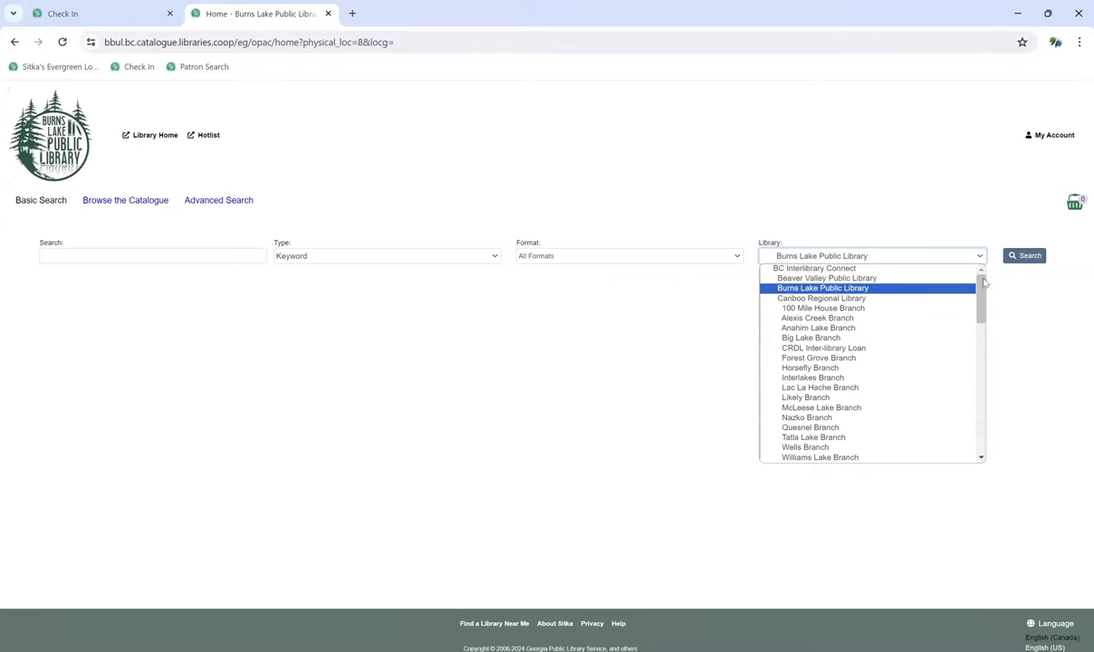
scroll(979, 316, down, 2)
drag(979, 316, 967, 418)
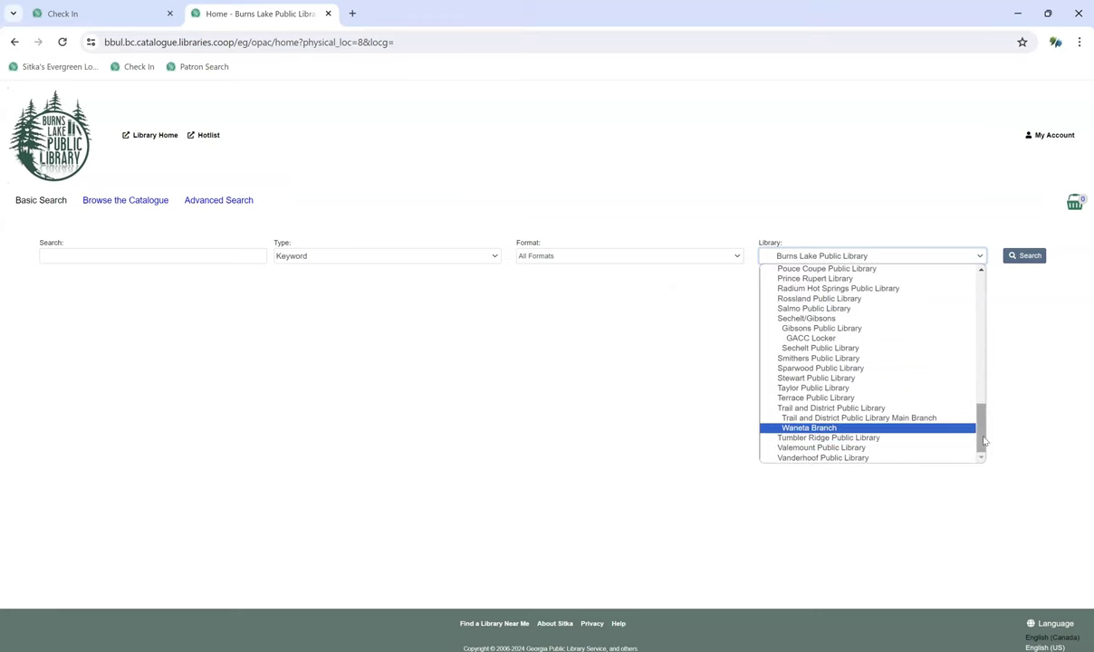
drag(984, 441, 981, 313)
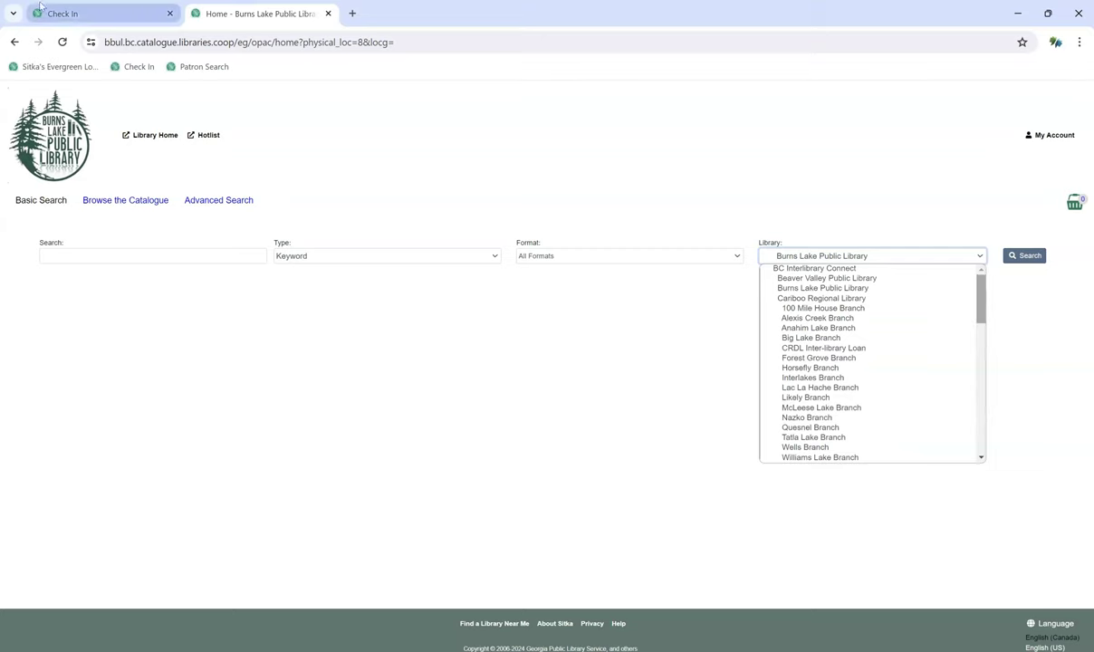
Step: Return to the staff client, log out, and try to sign in as sitkalsaMPL on MPL-JP-Maple with the account password
mouse_move(74, 17)
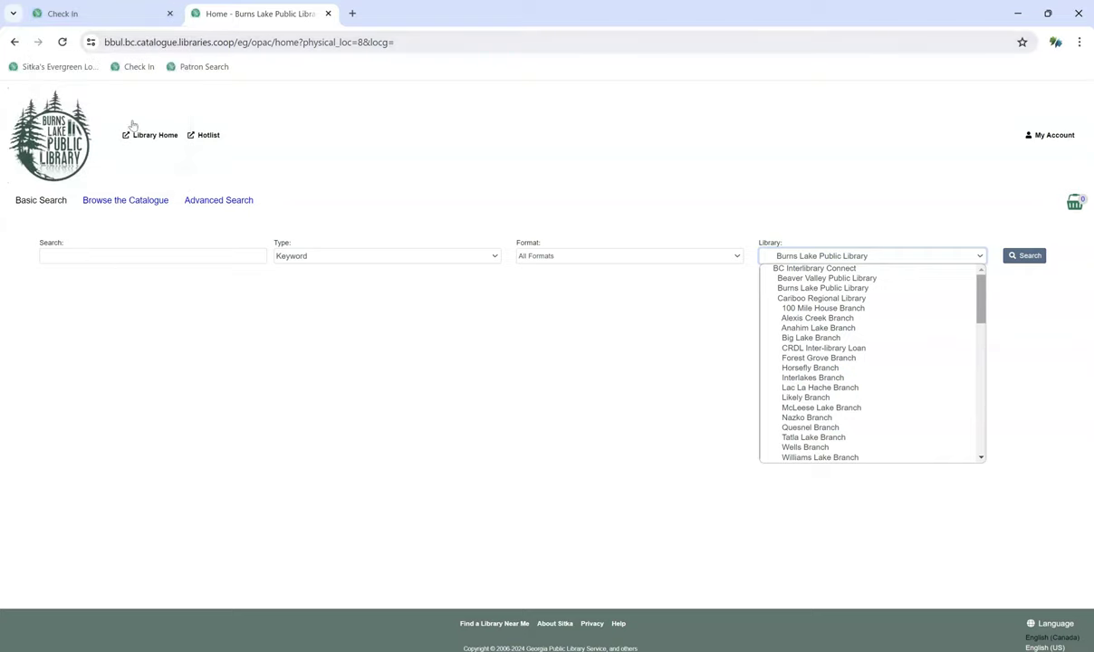
click(110, 16)
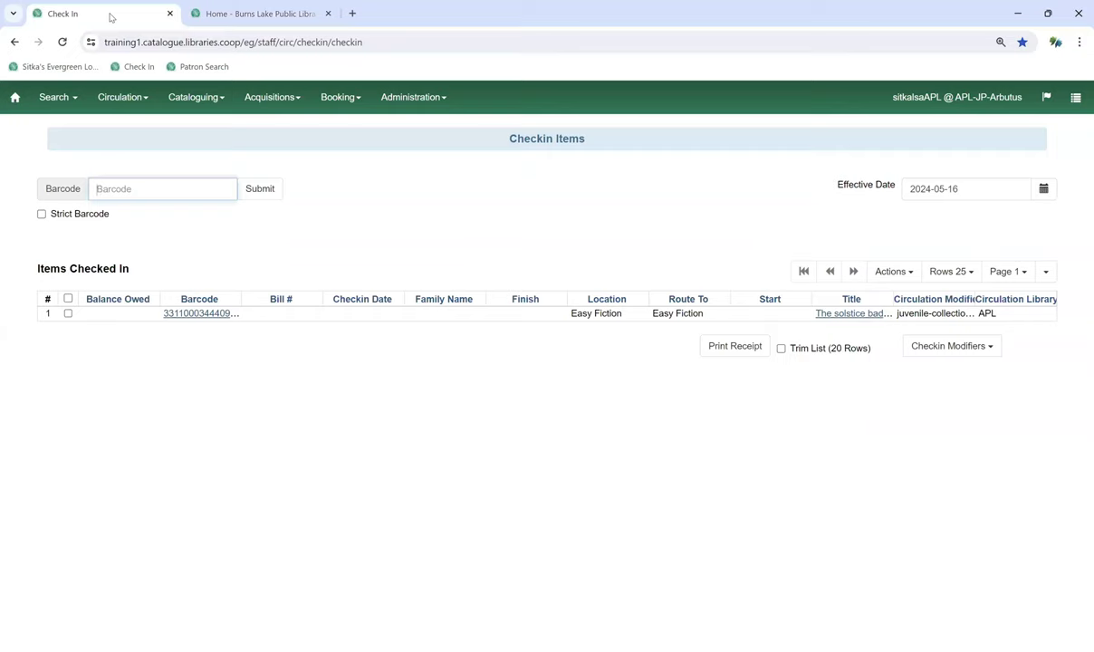
click(1075, 97)
click(1023, 144)
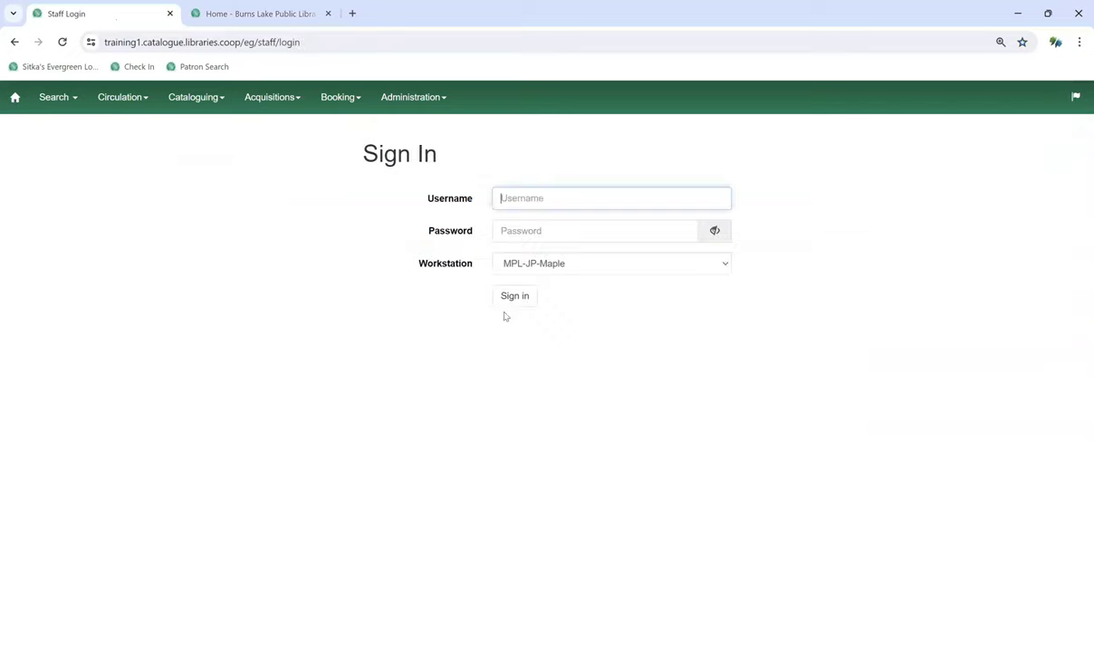
text(sitkalsa)
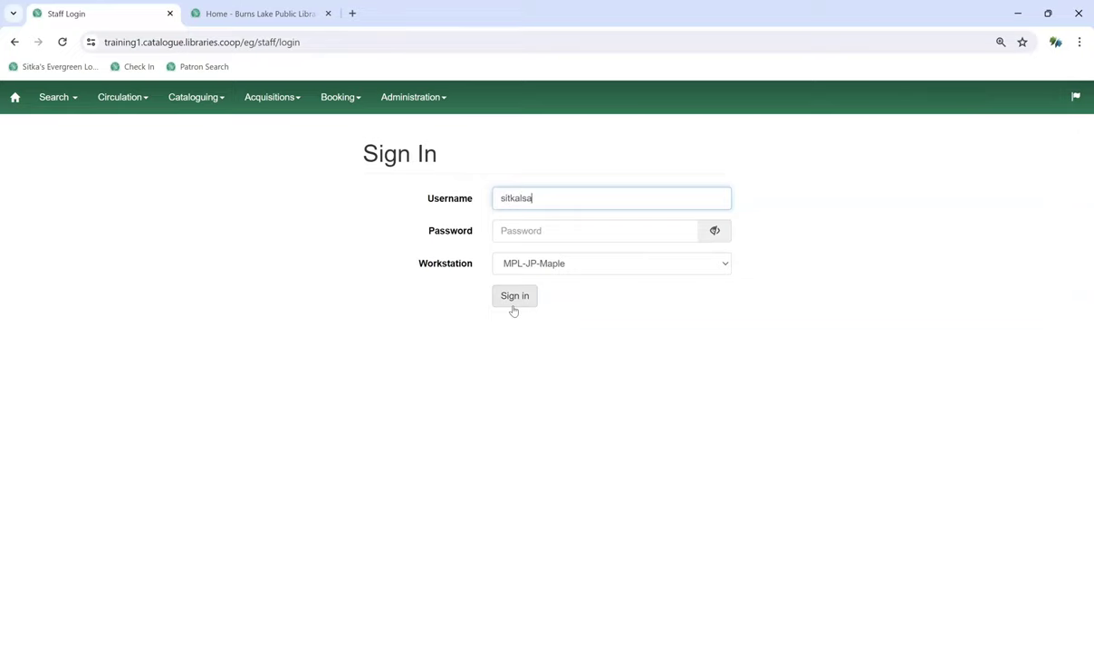
text(MPL)
key(Tab)
text(*****)
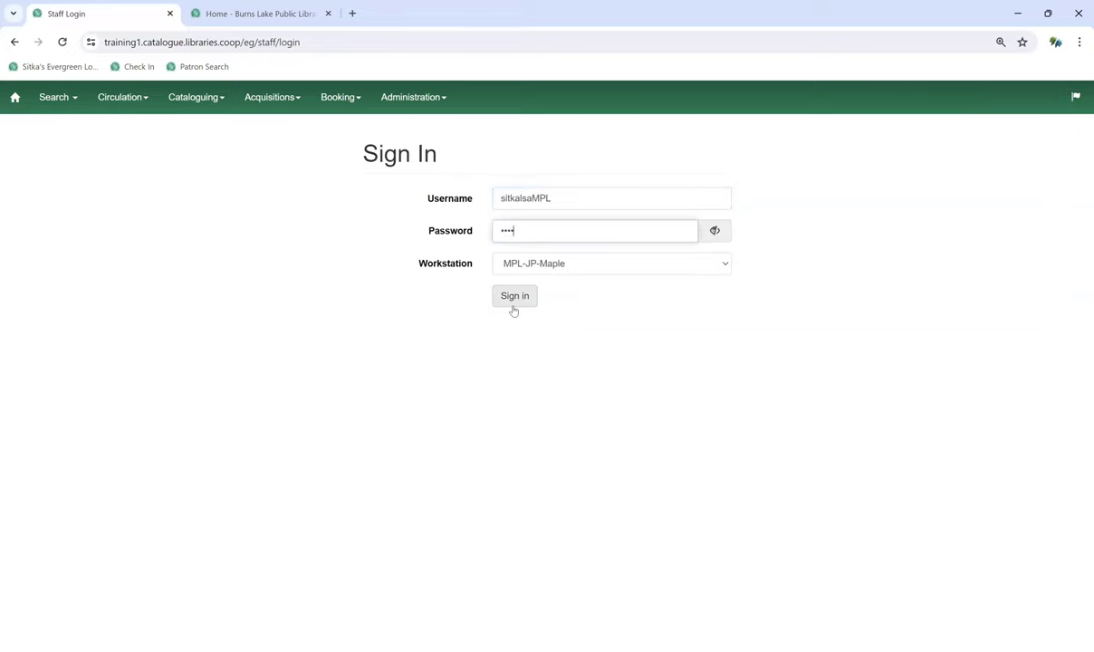
text(****)
click(514, 299)
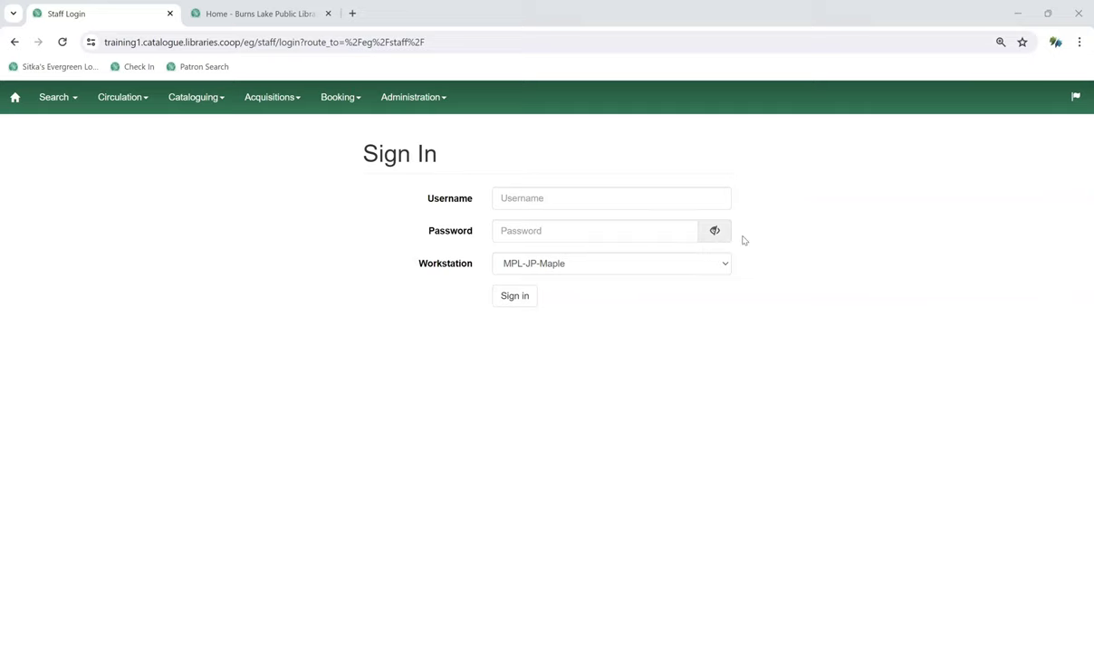
Step: Enter the username sitkalsaMPL and the account password again and sign in to the MPL-JP-Maple workstation
click(537, 198)
text(sitkalsa)
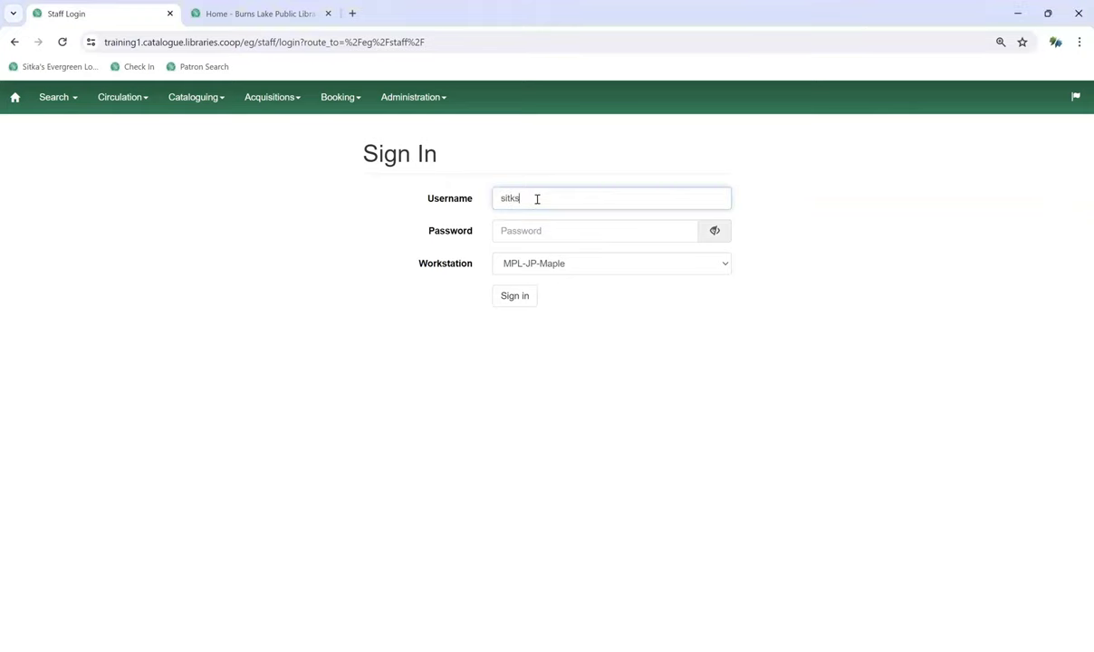
text(MPL)
key(Tab)
text(••••••••)
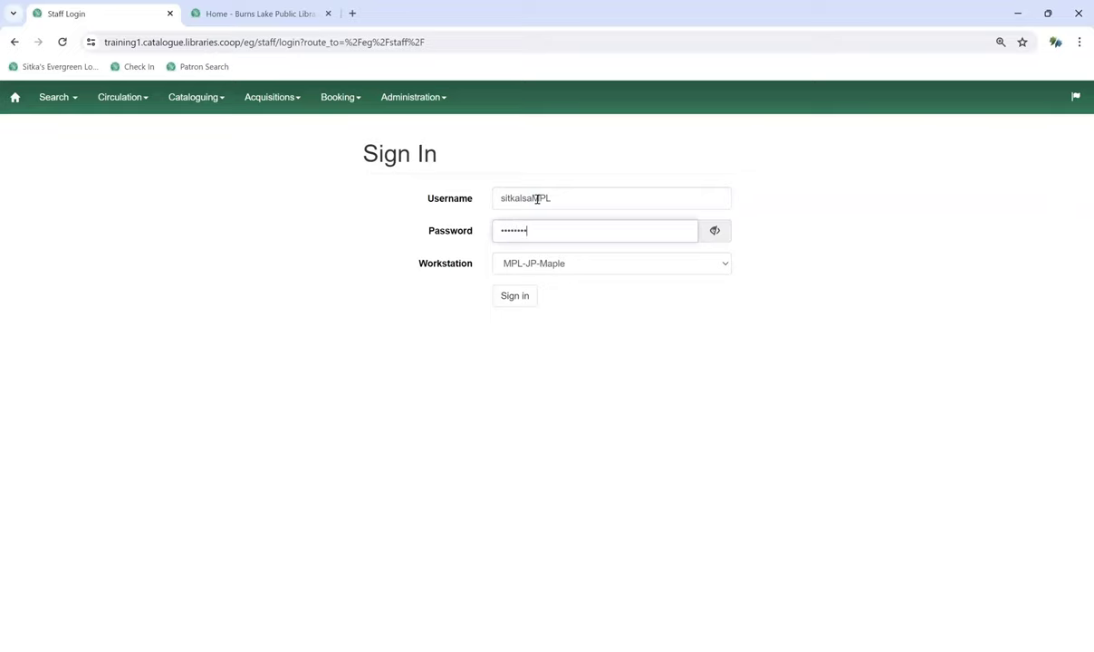
key(Return)
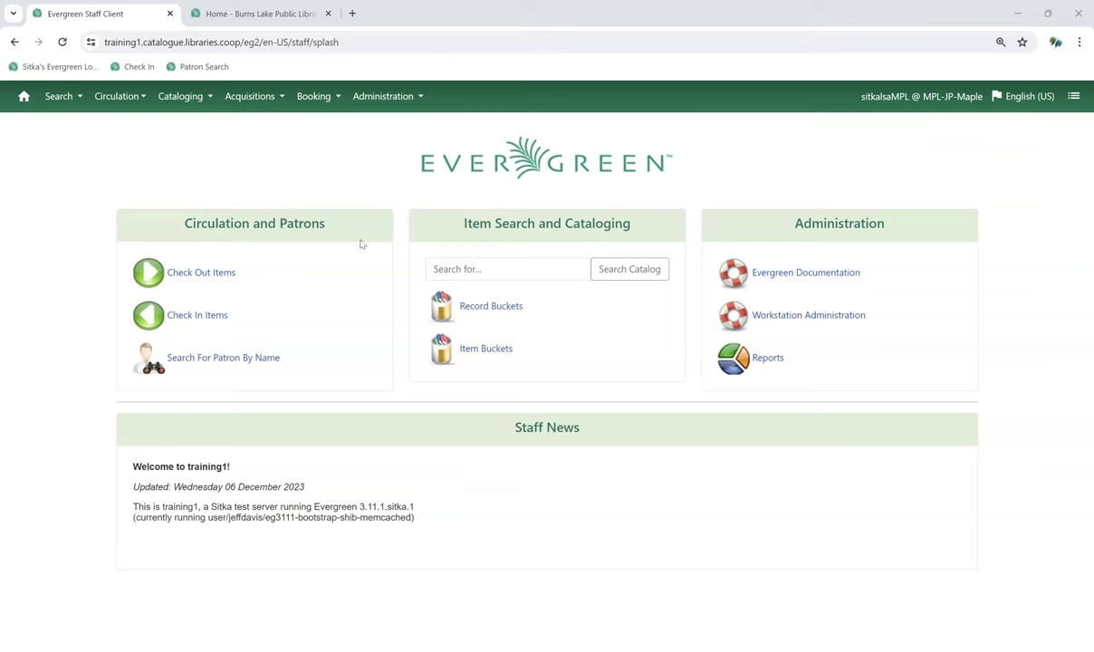
Step: Search the staff catalogue for "rabbit" at Maple Library
click(183, 100)
click(174, 125)
text(rabbit)
key(Return)
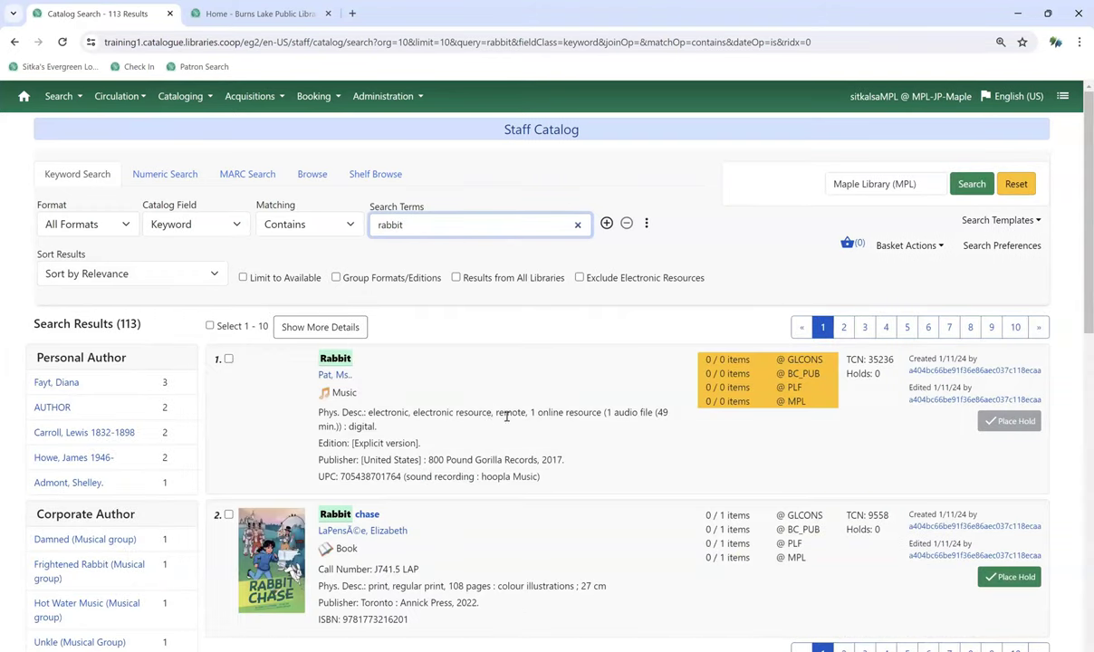
Step: Look through the search results and open the record of the book Rabbit chase
scroll(506, 414, down, 5)
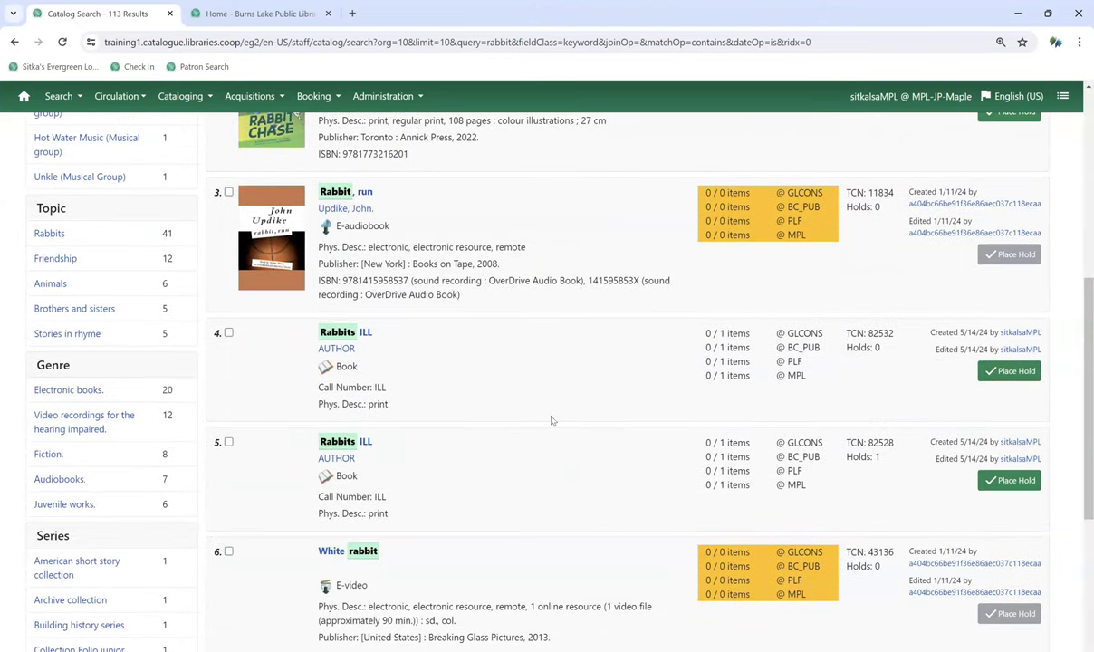
scroll(412, 401, down, 5)
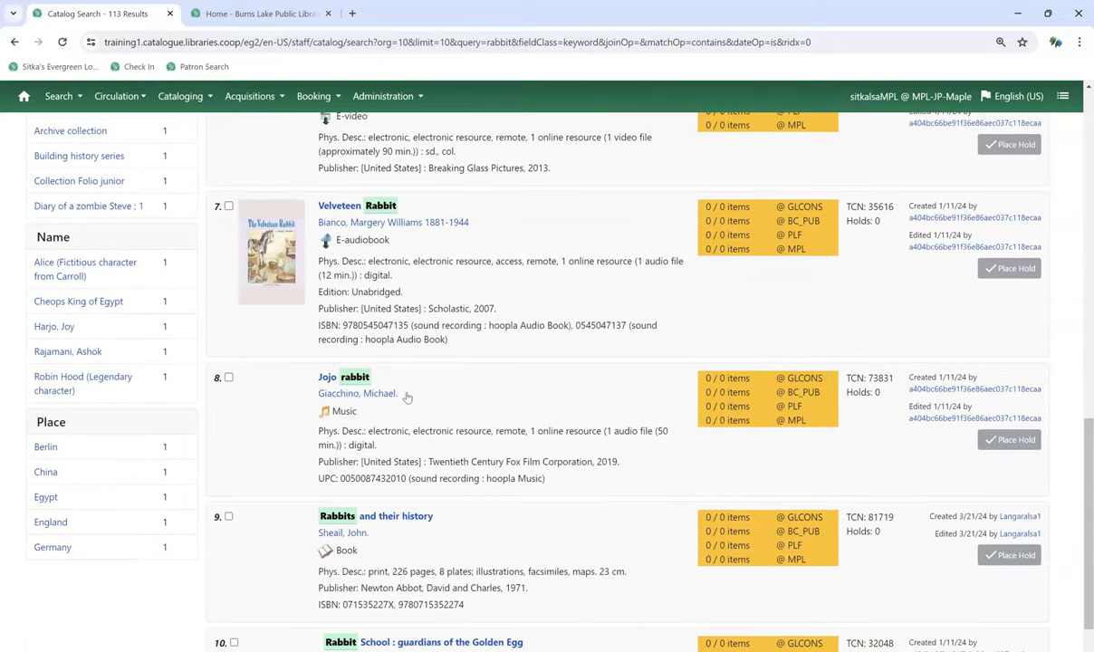
scroll(406, 397, down, 2)
scroll(423, 369, up, 12)
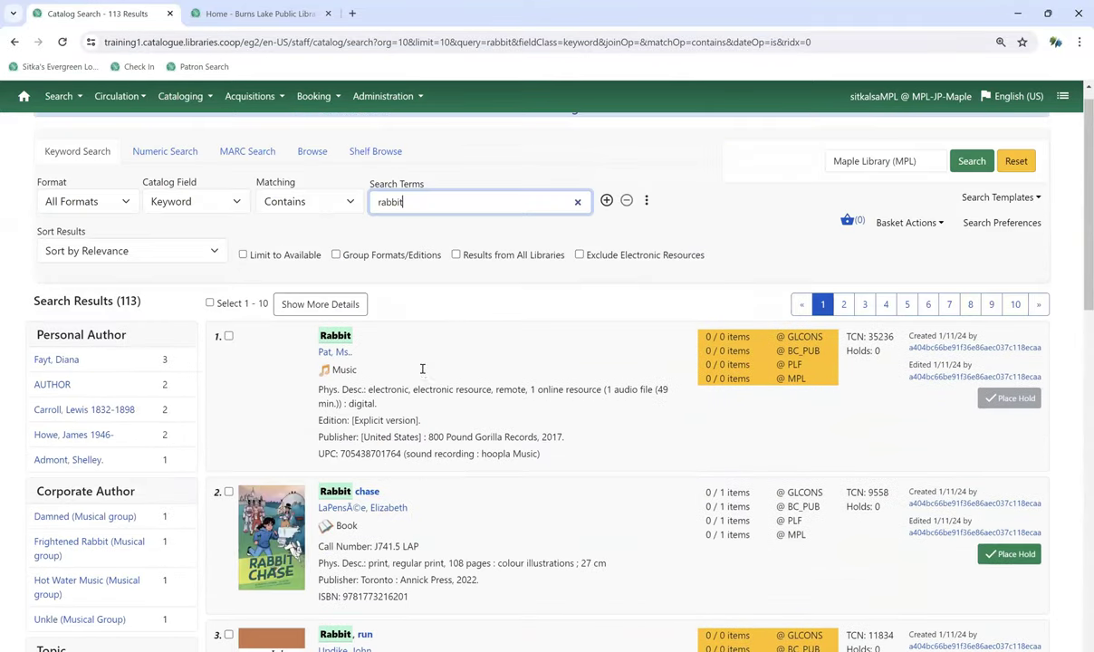
scroll(422, 369, down, 3)
click(337, 181)
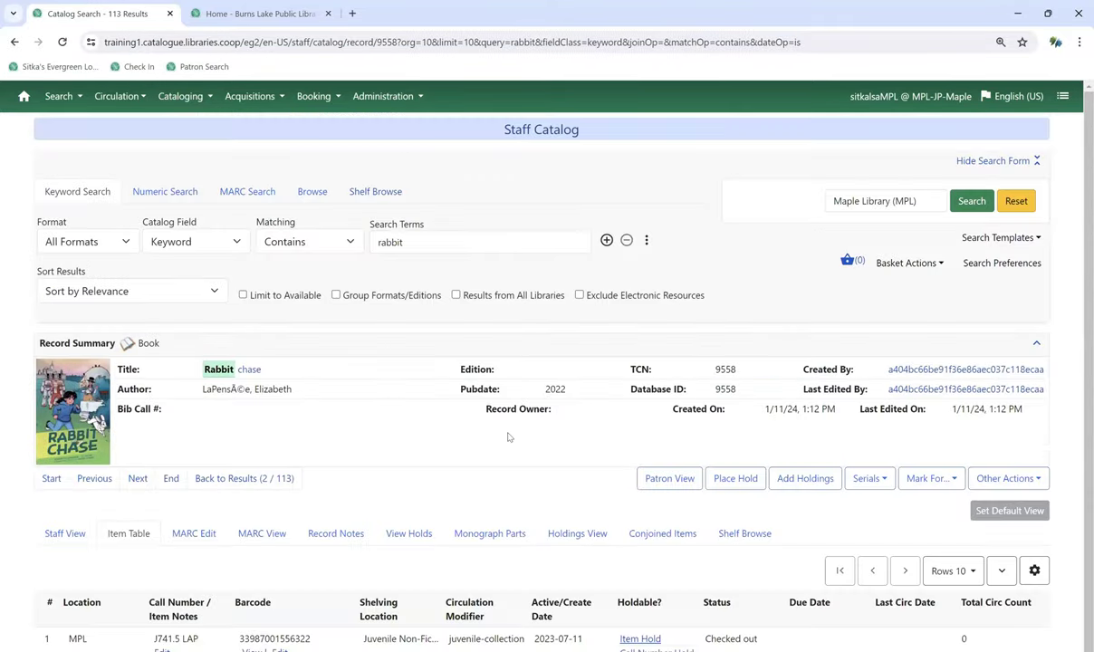
Step: Start placing a hold on Rabbit chase and examine the available pickup locations, leaving Maple Library (MPL) selected
click(761, 473)
click(373, 447)
scroll(500, 422, down, 1)
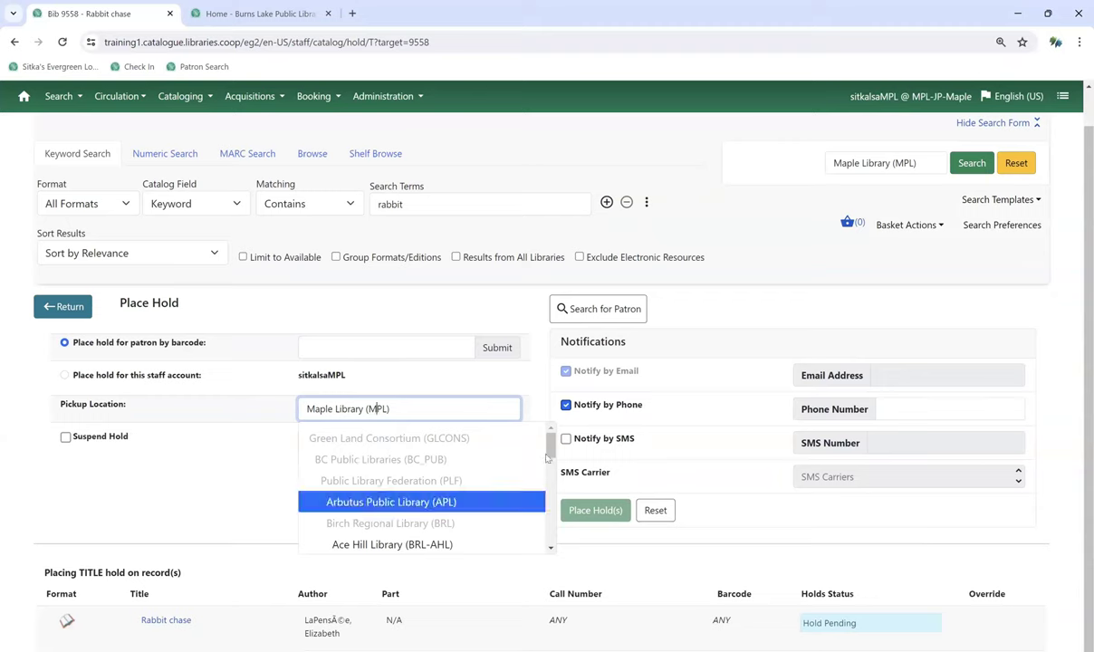
drag(548, 458, 549, 485)
scroll(532, 540, down, 3)
scroll(533, 540, up, 2)
scroll(533, 540, up, 5)
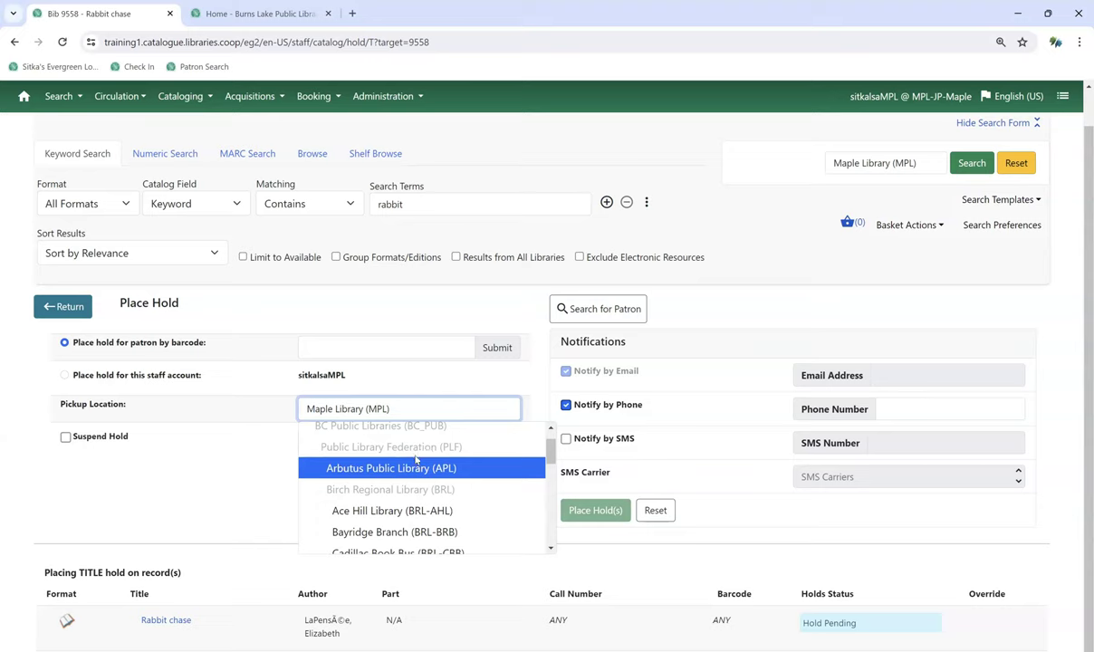
click(526, 342)
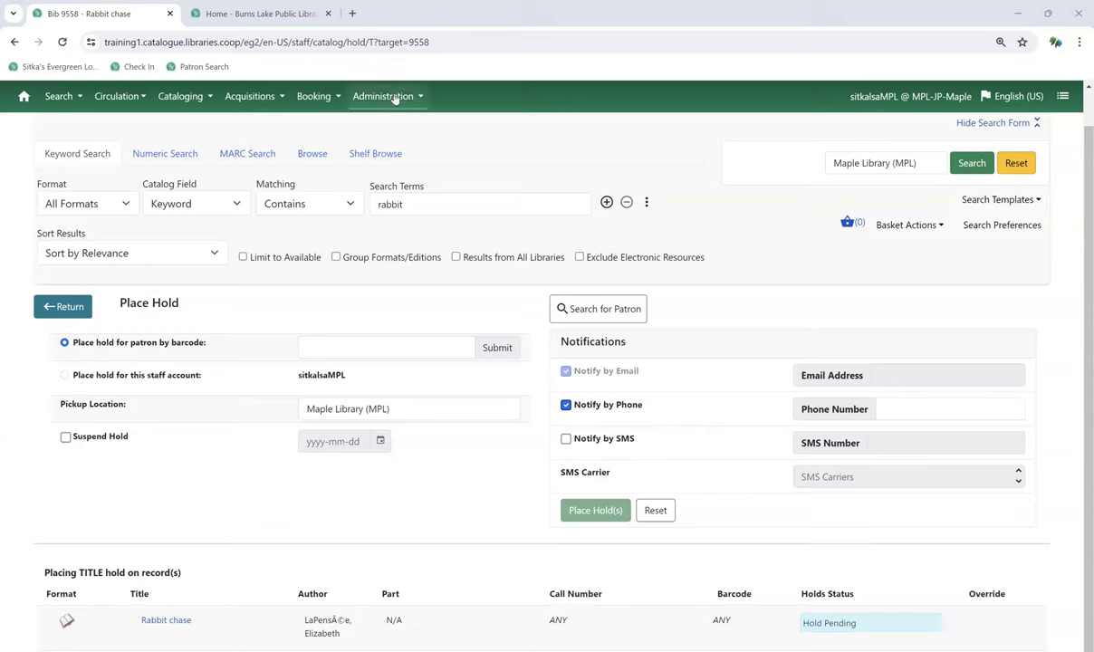
Step: Open Hopeless Holds in Local Administration, select the hold on Because of the rabbit, and show the actions available for it
click(408, 184)
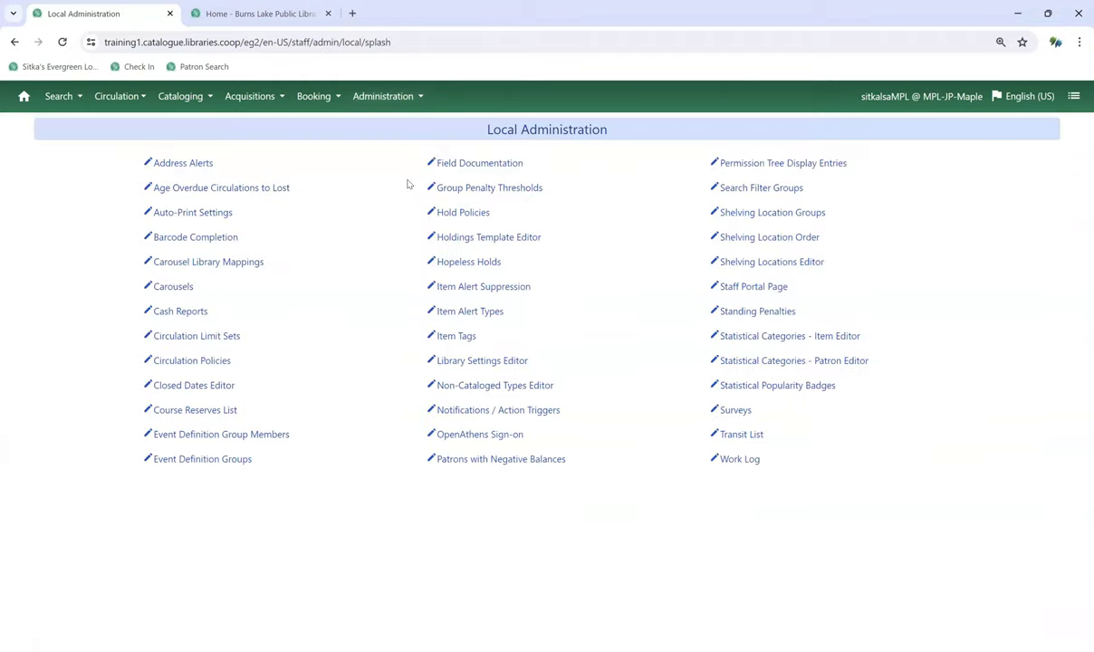
click(478, 267)
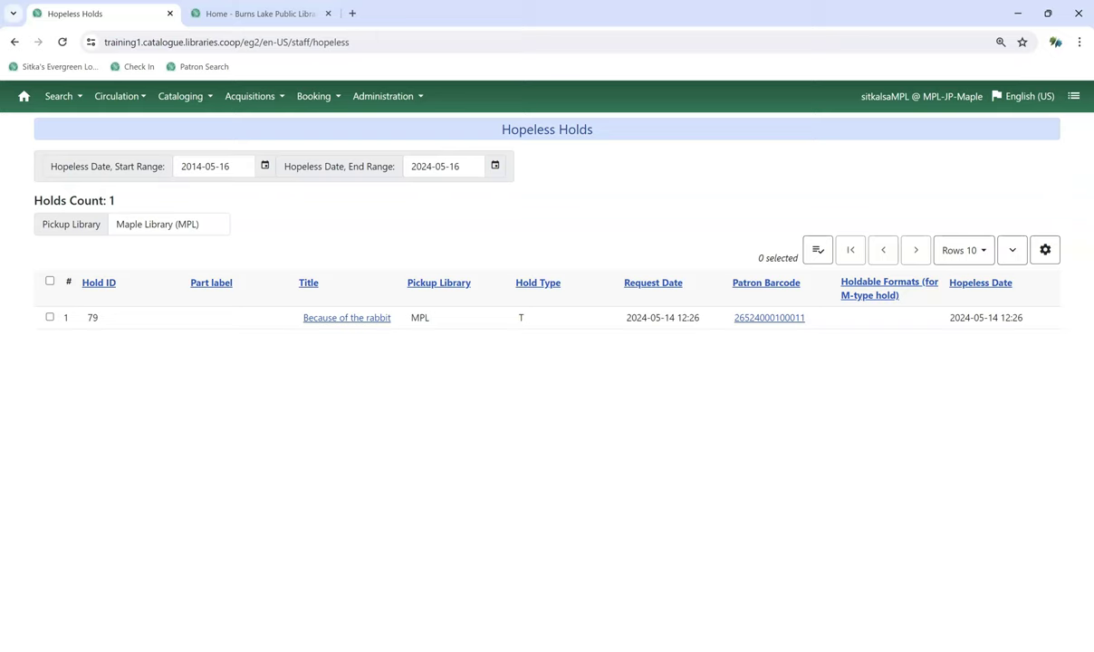
click(491, 327)
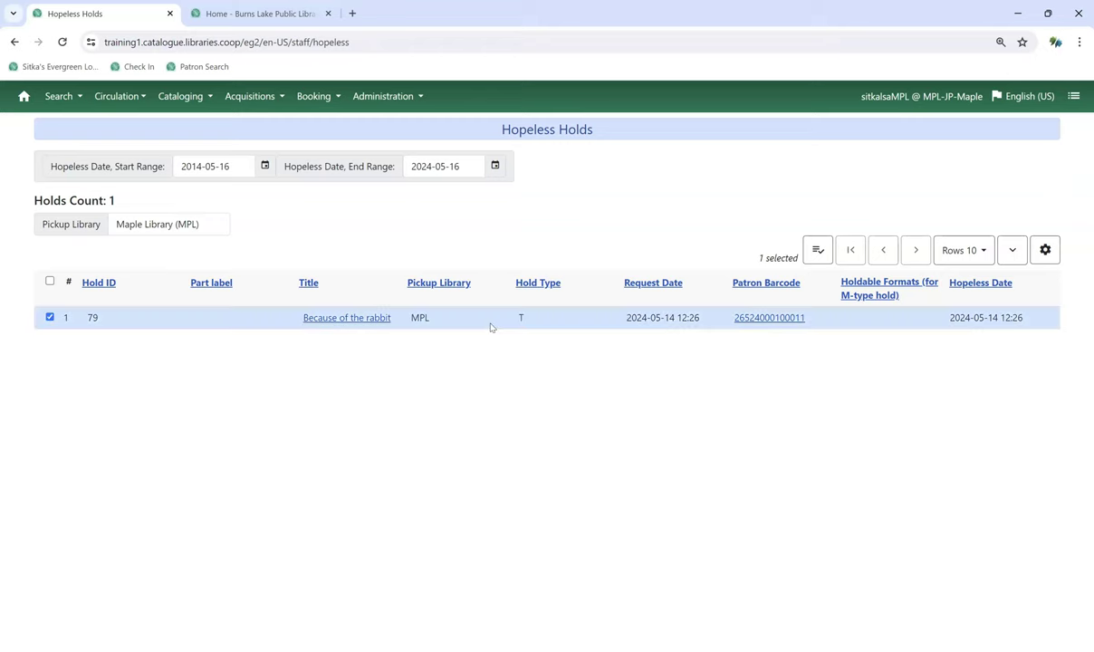
click(821, 252)
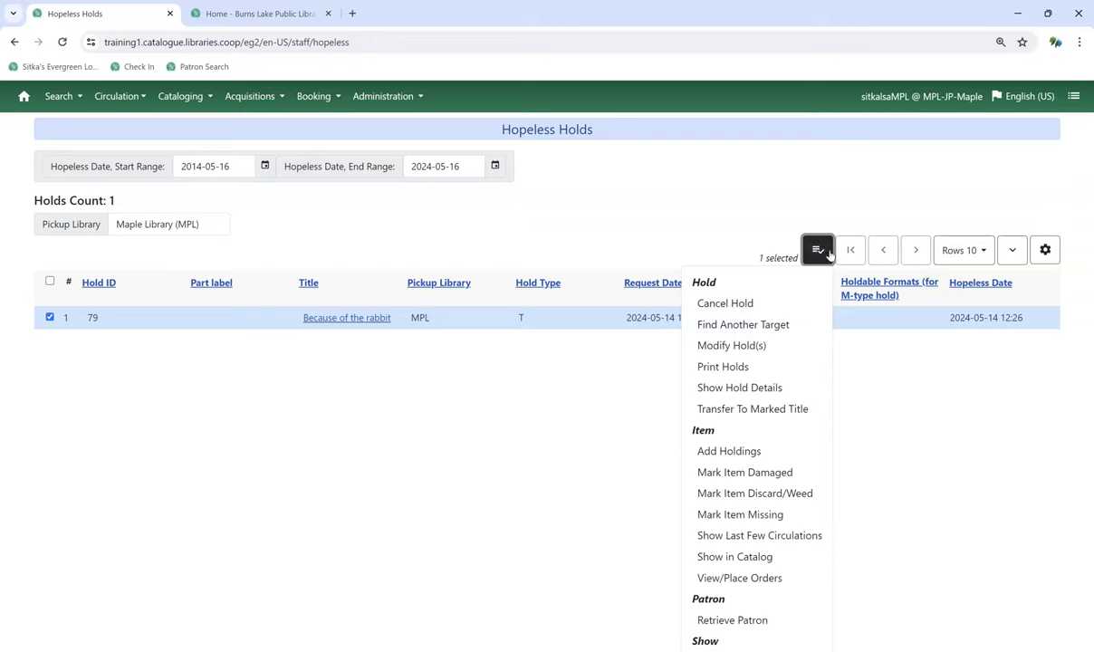
Step: Close the hopeless hold's action list and open the patron's check-out screen using their library card number
click(785, 242)
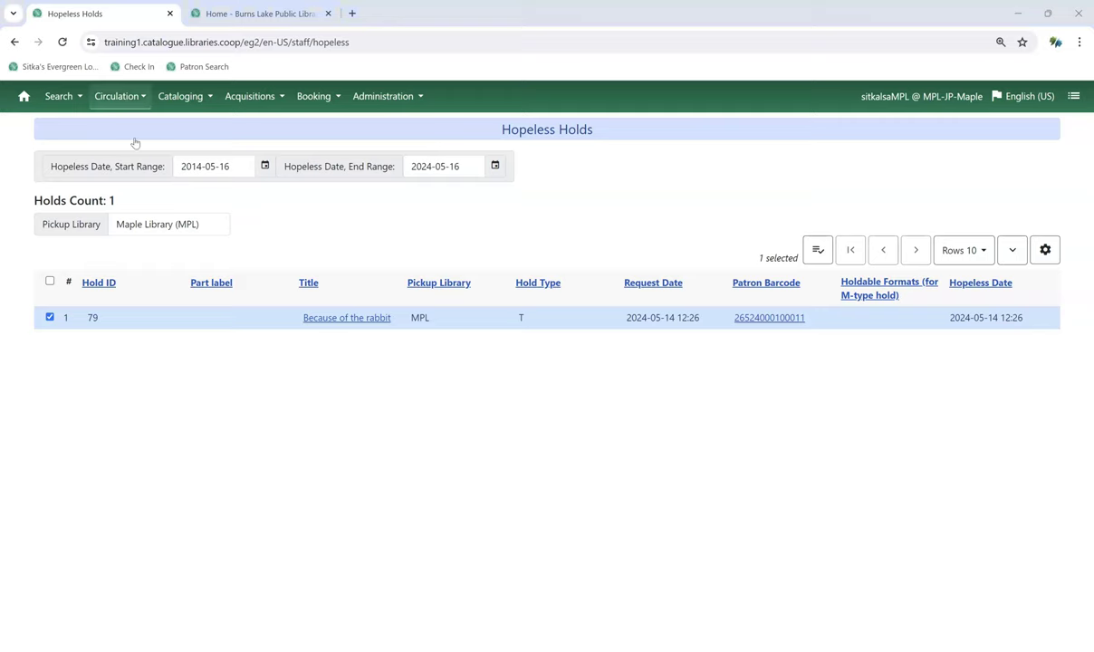
key(F1)
text(26524000100015)
click(548, 212)
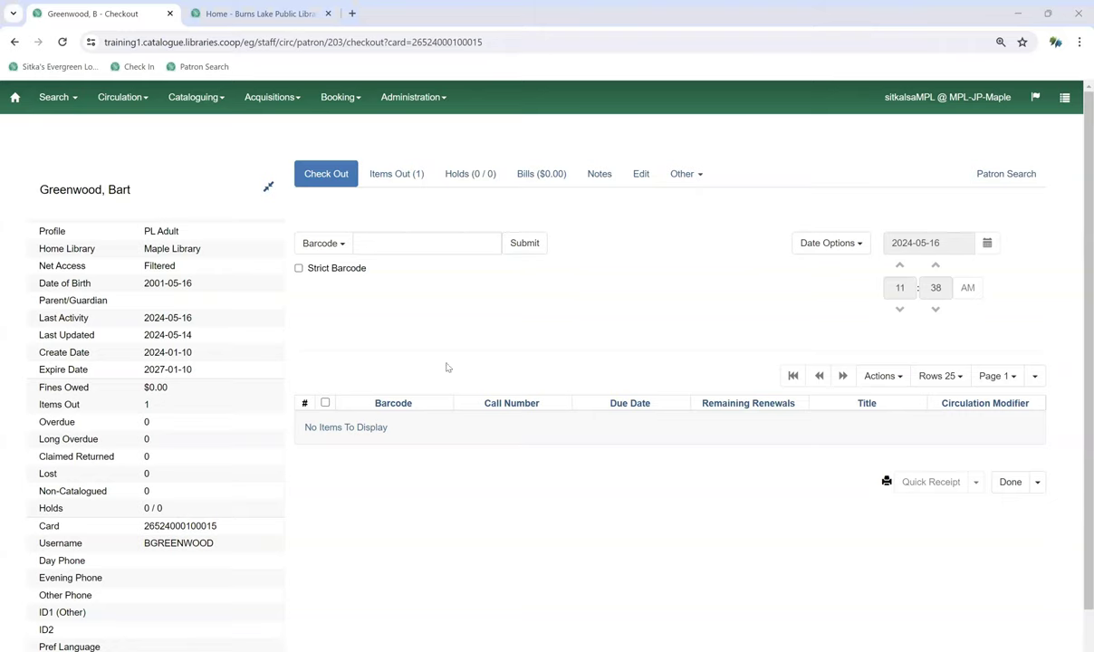
Step: Enter item barcode MPL123456 for check-out and give the non-catalogued item the title THE NIGHT GARDENER ILL
click(420, 246)
text(MPL123456)
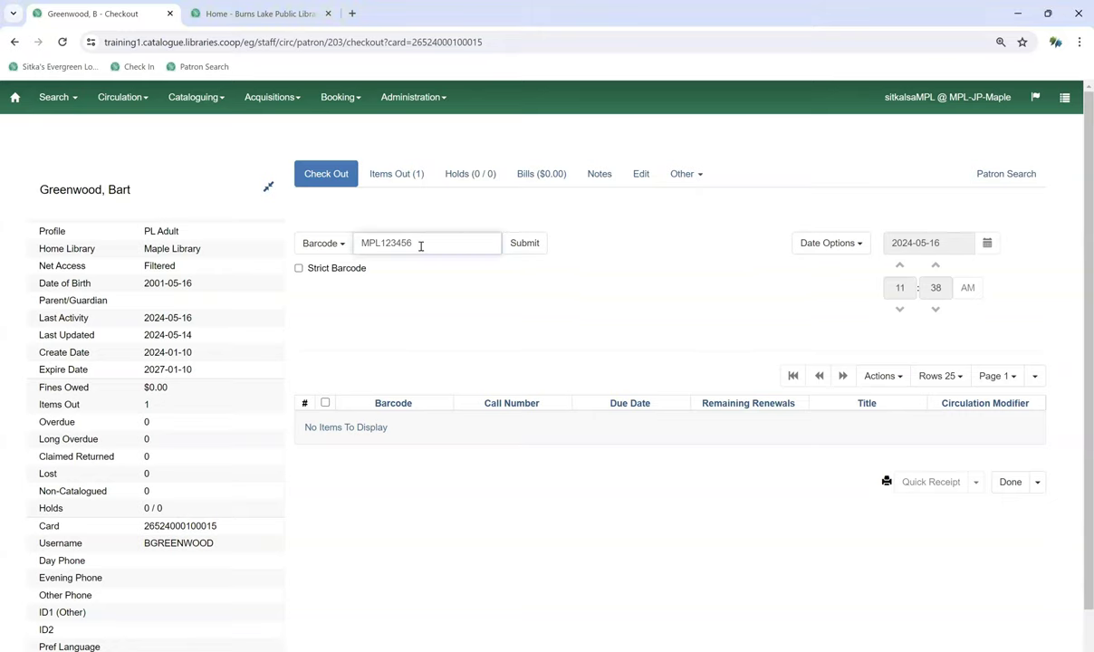
key(Return)
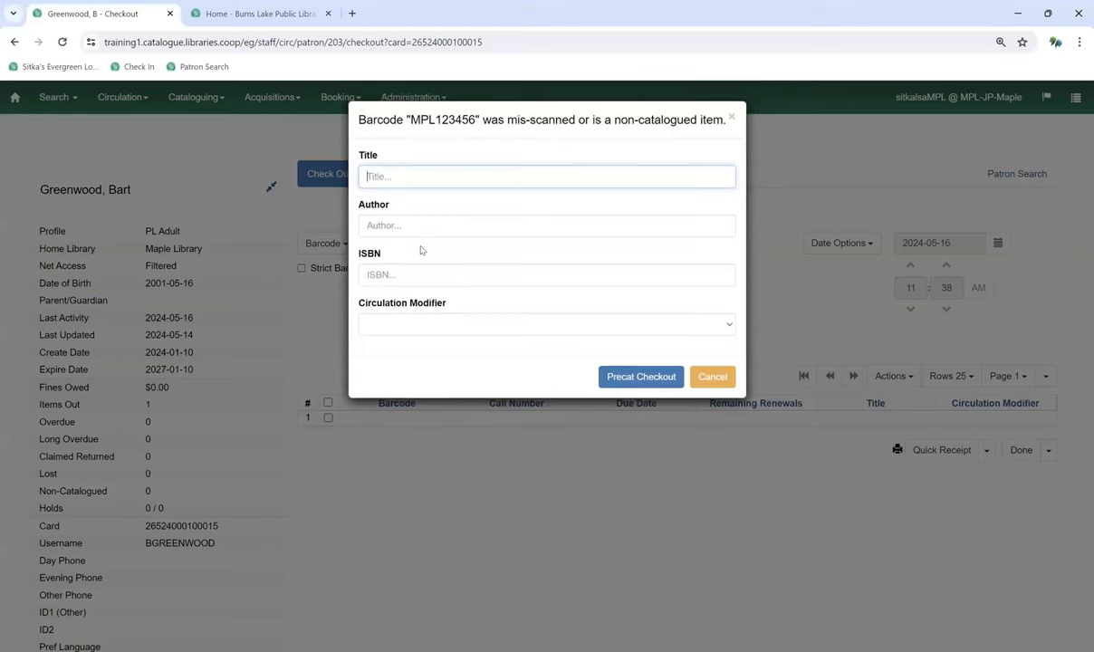
text(THE NIGHT GARDENER)
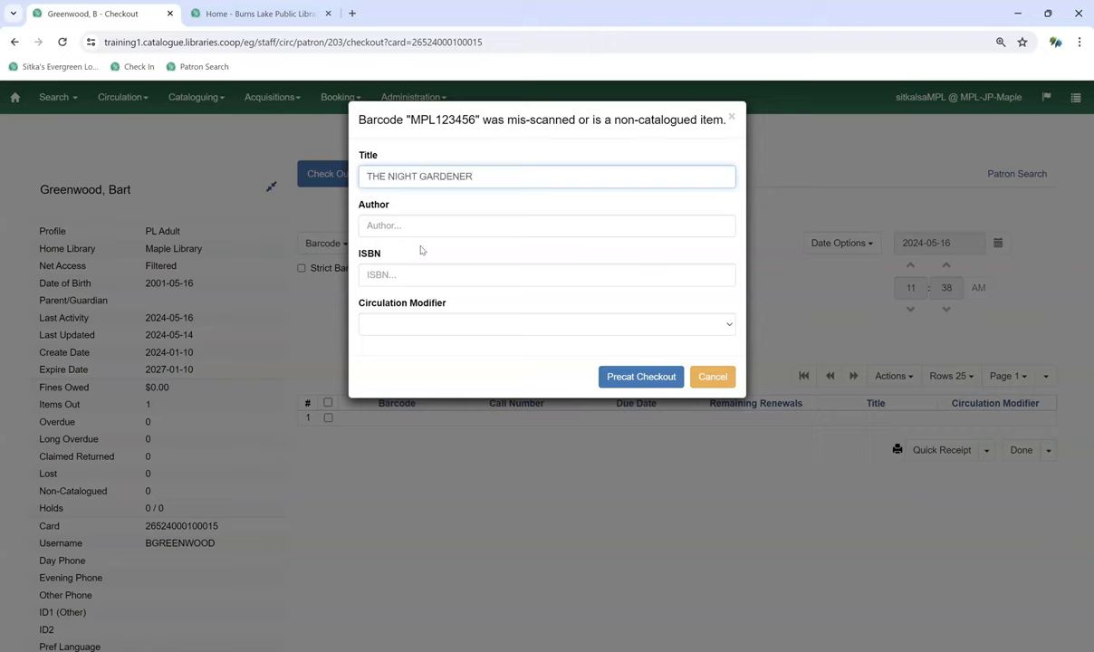
text( ILL)
Step: Set the item's circulation modifier to ill-no-renewal and complete the precat checkout
click(434, 328)
scroll(465, 392, down, 10)
scroll(464, 392, down, 5)
scroll(457, 415, down, 3)
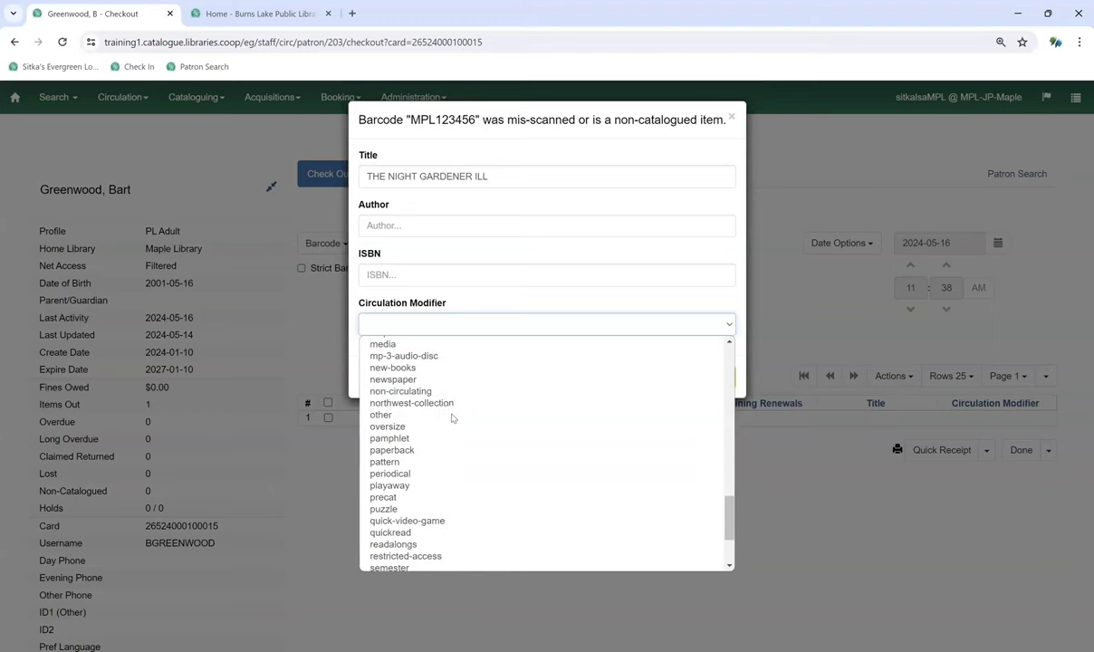
scroll(452, 412, up, 5)
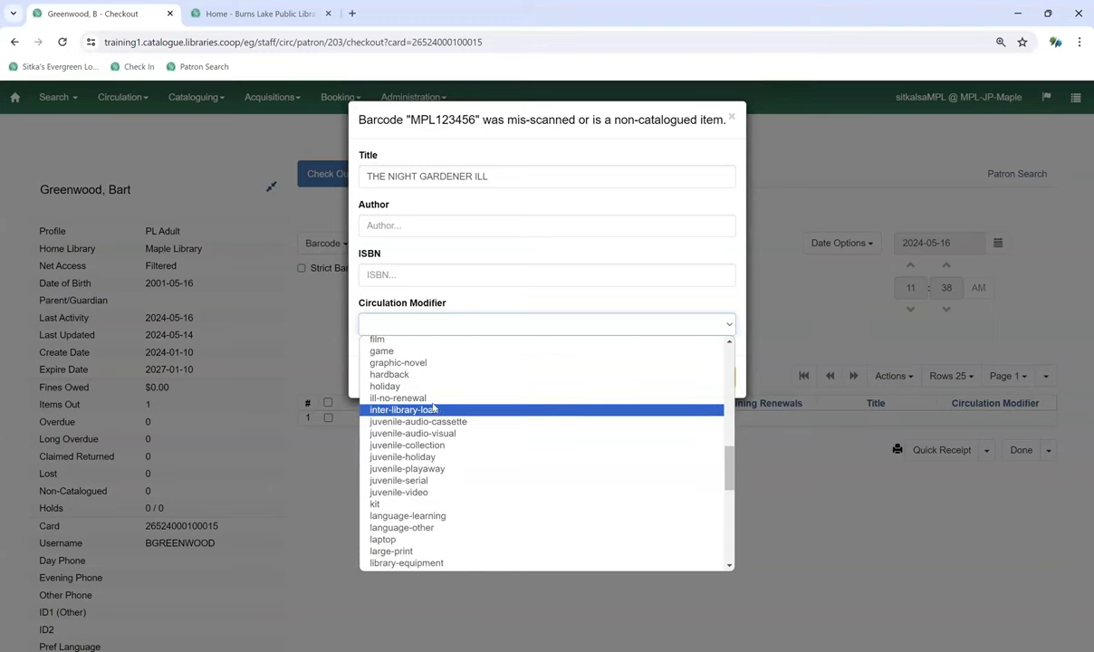
click(433, 397)
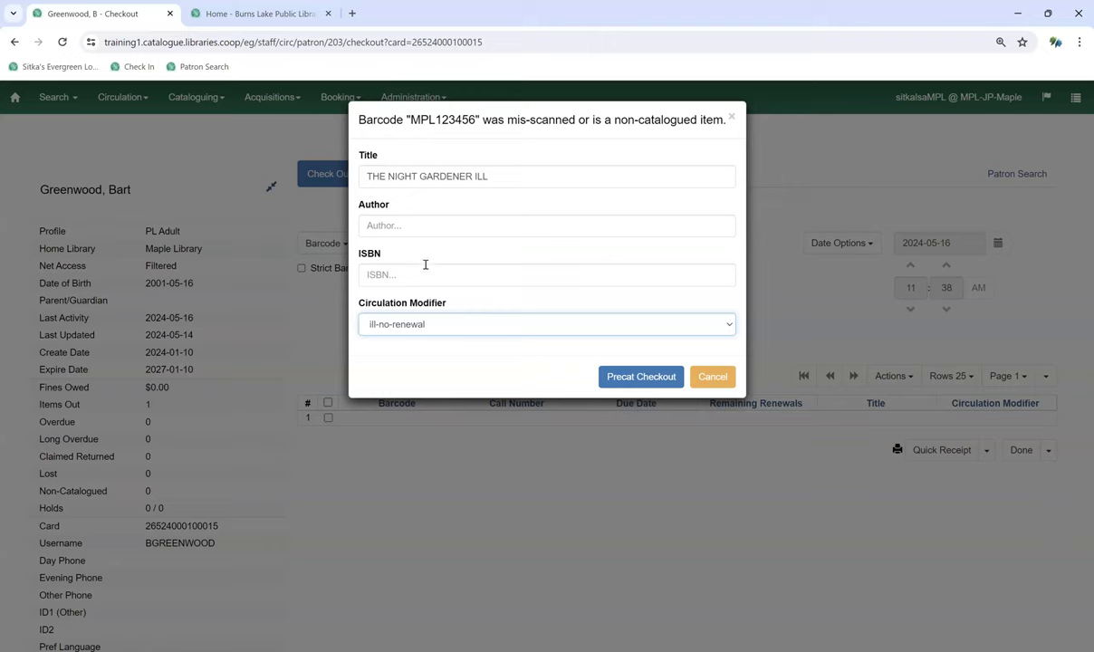
click(641, 377)
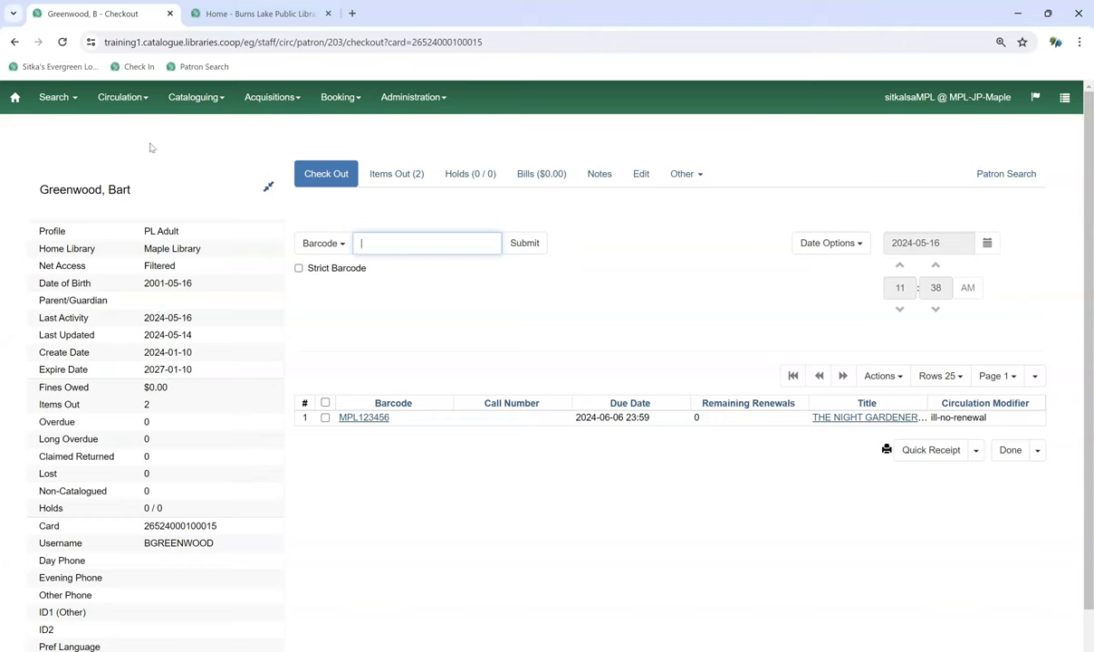
Step: Check in item MPL123456 and acknowledge the routing alert
click(145, 102)
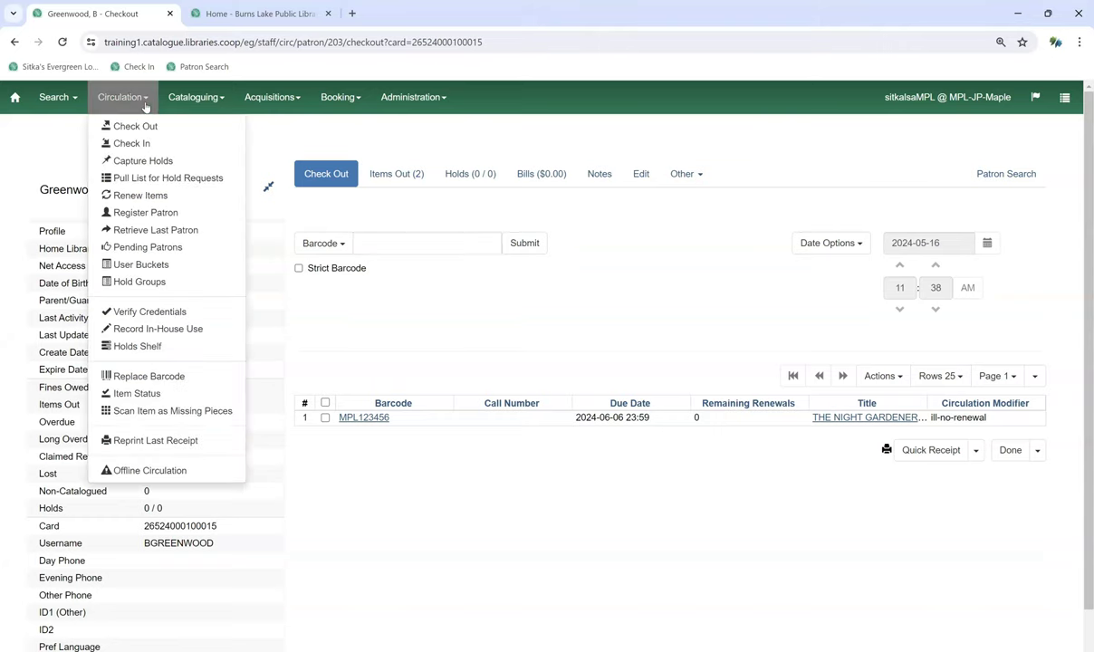
click(146, 150)
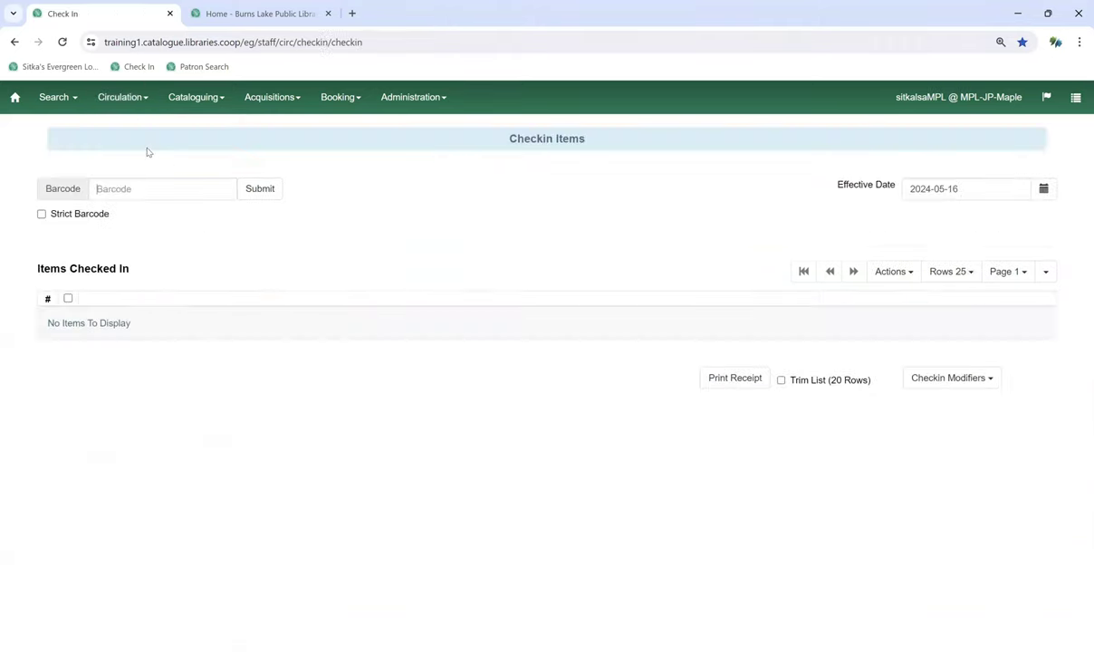
text(MPL123456)
key(Return)
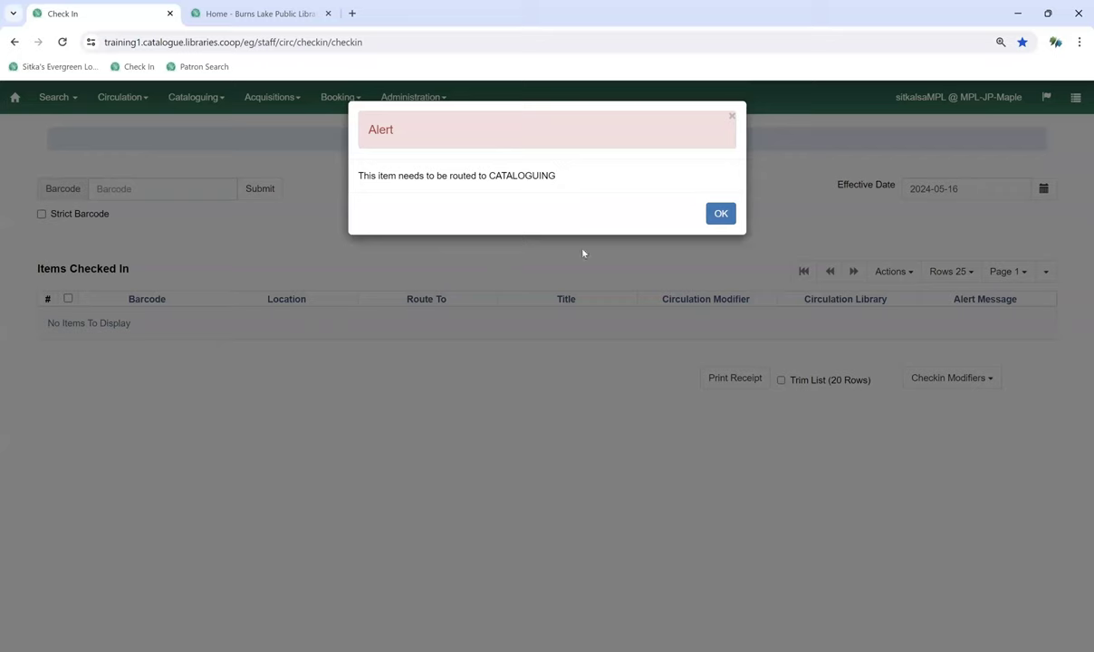
click(721, 216)
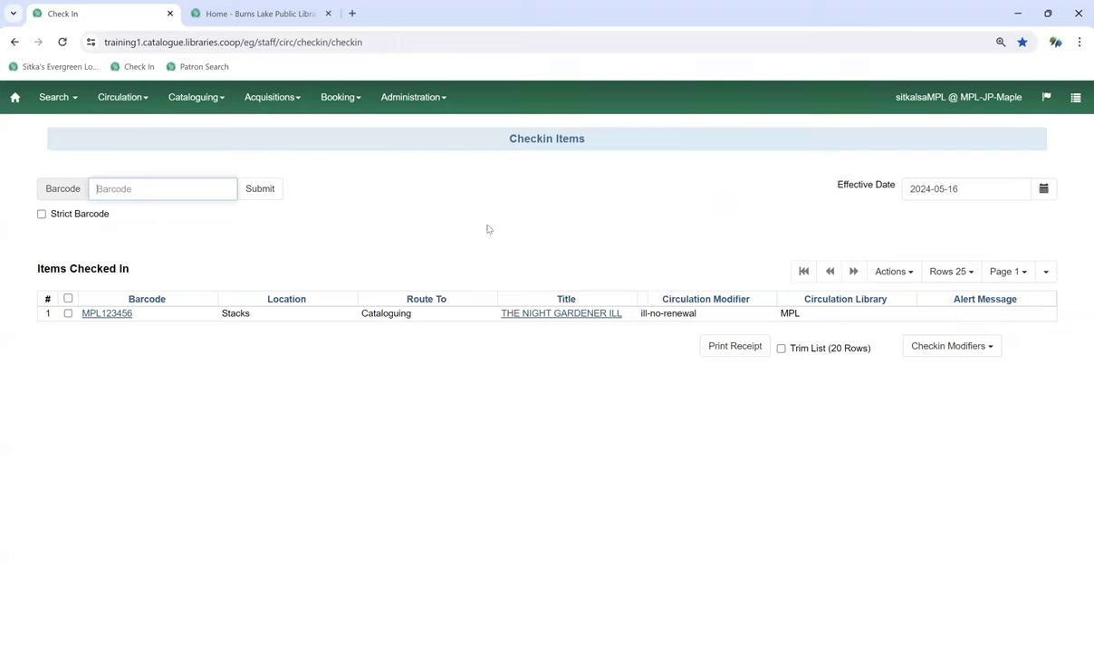
Step: Look up MPL123456 in Item Status and permanently delete the item from the catalogue
click(142, 105)
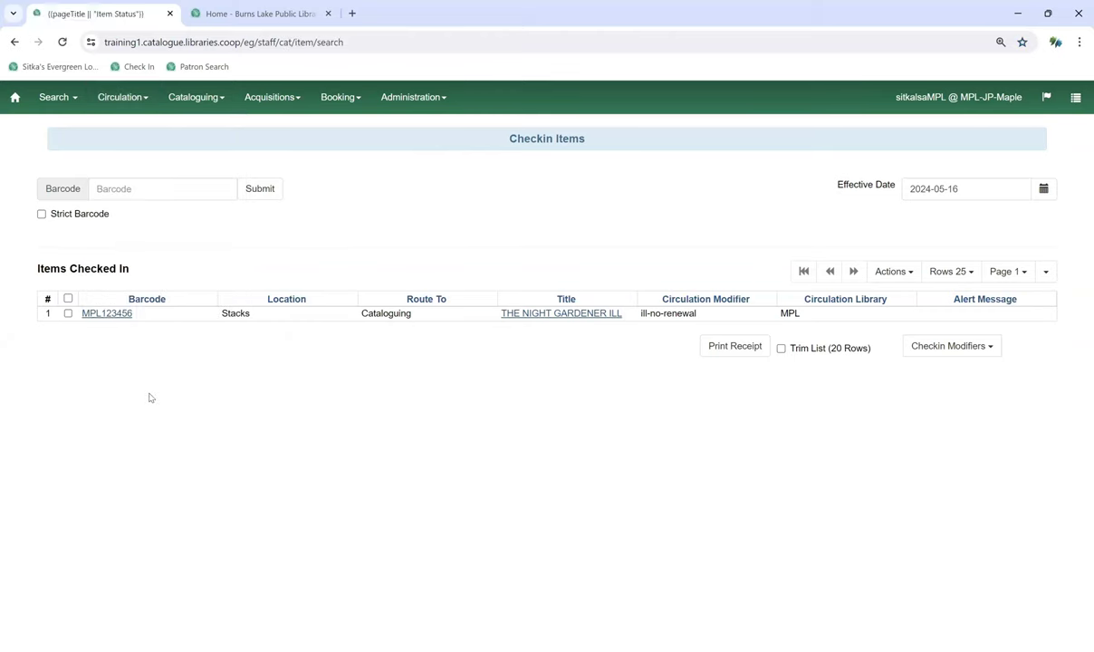
text(MPL123456)
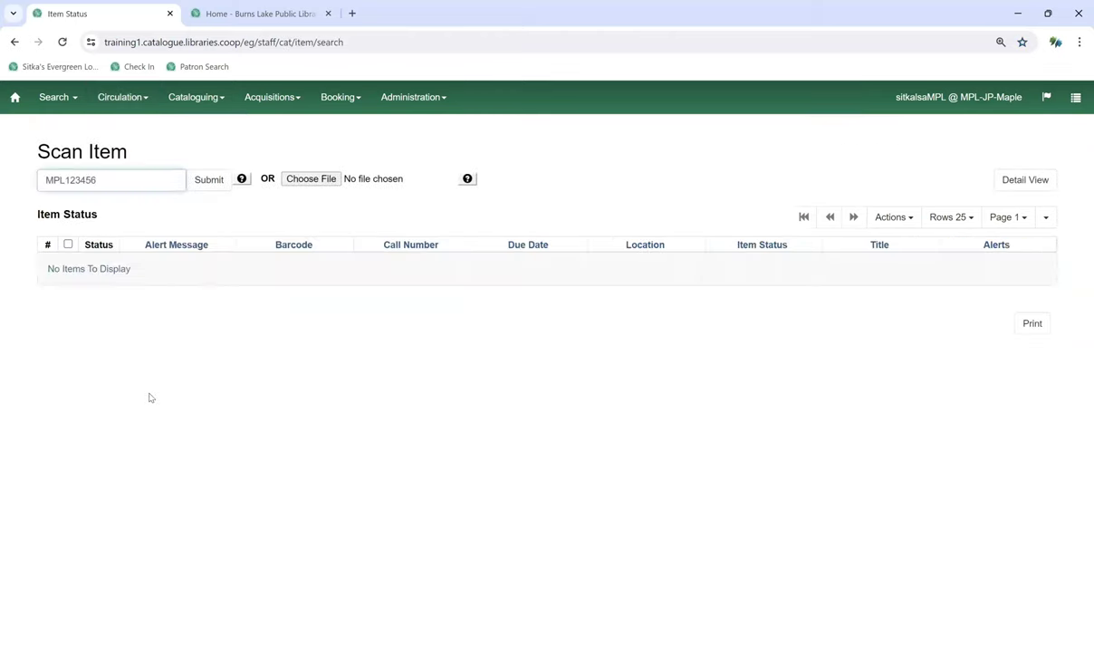
key(Return)
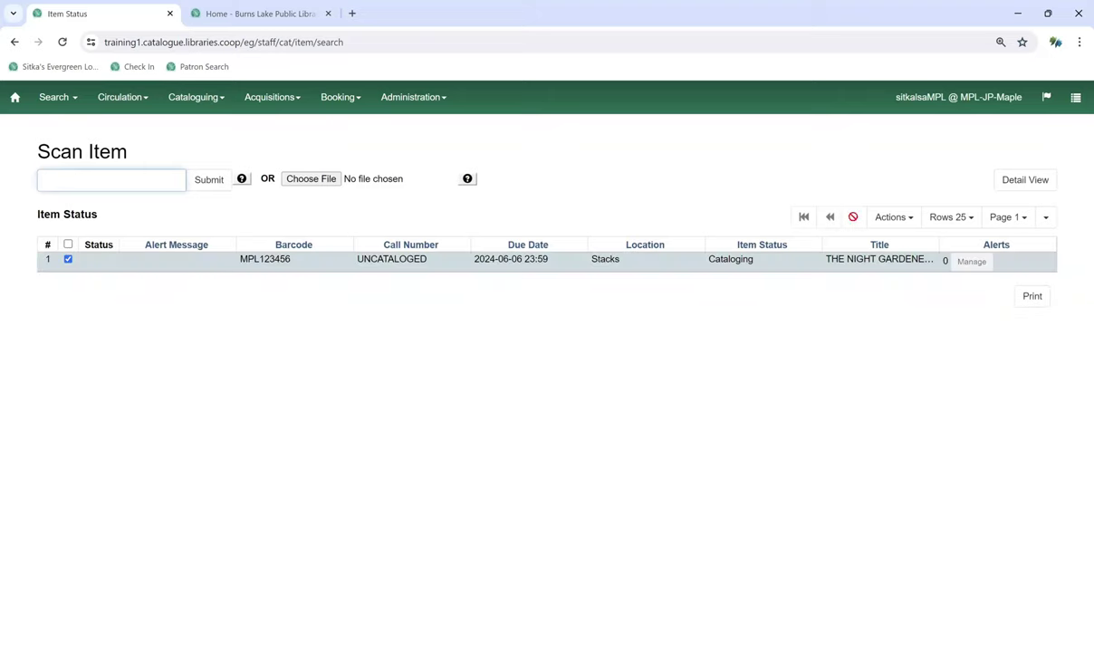
click(887, 219)
click(724, 381)
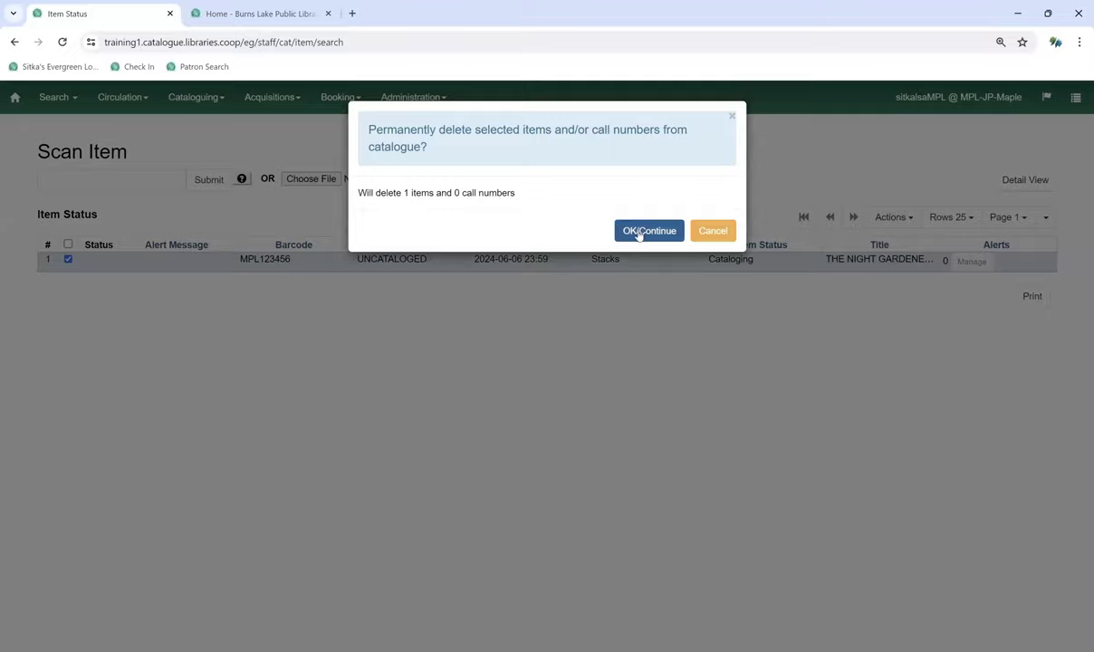
click(639, 232)
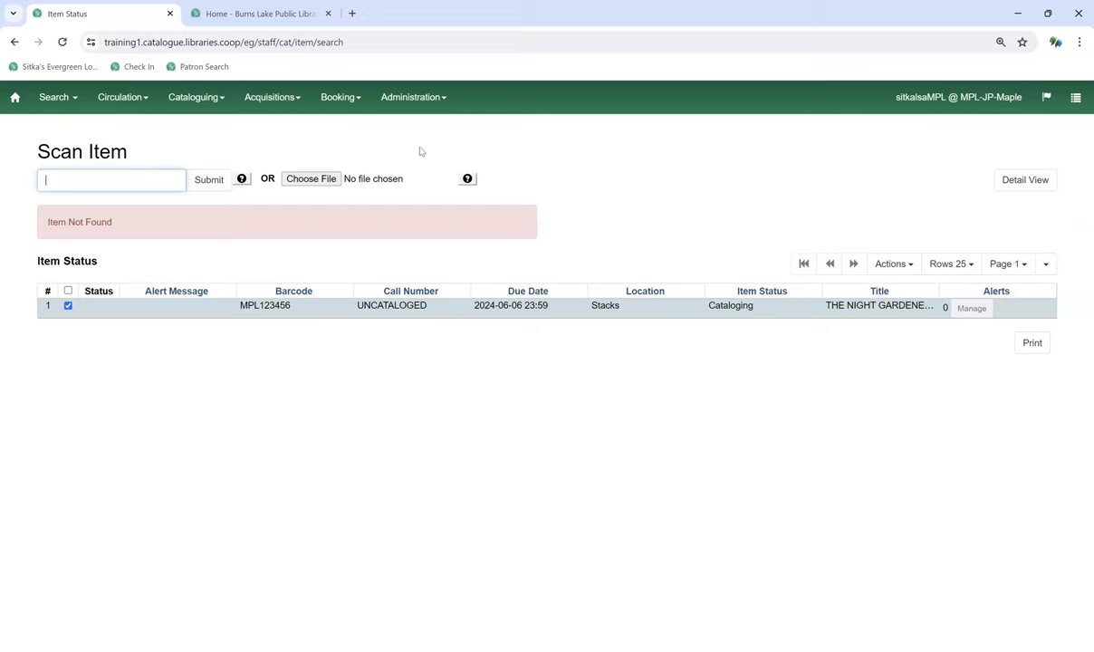
Step: Open the item bucket ILL MARC Records
click(205, 101)
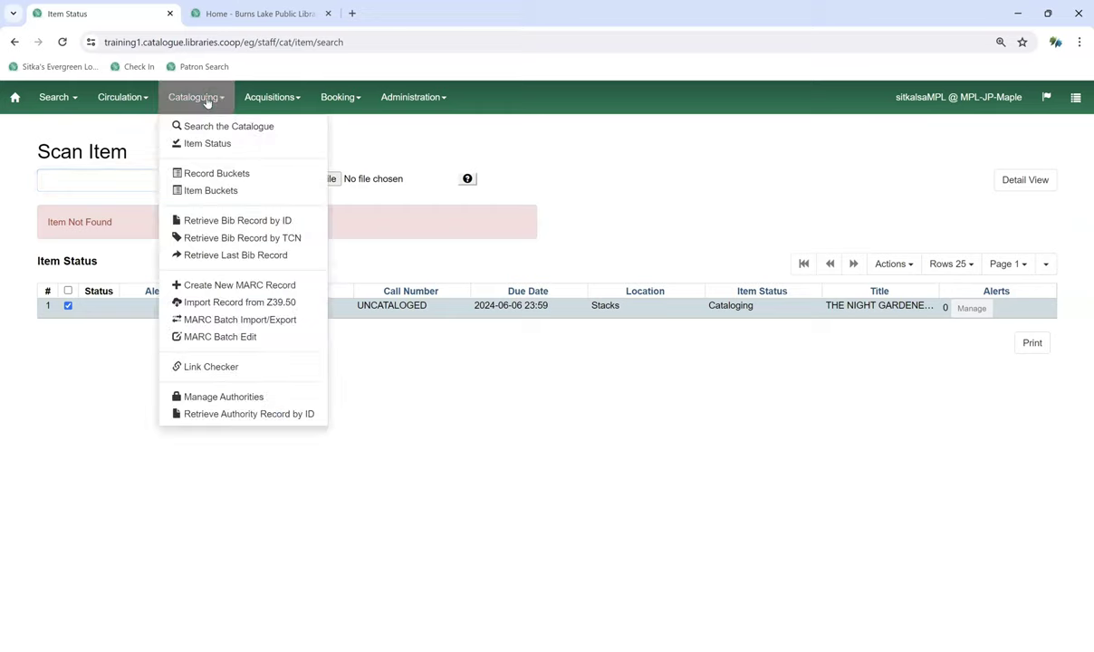
click(209, 190)
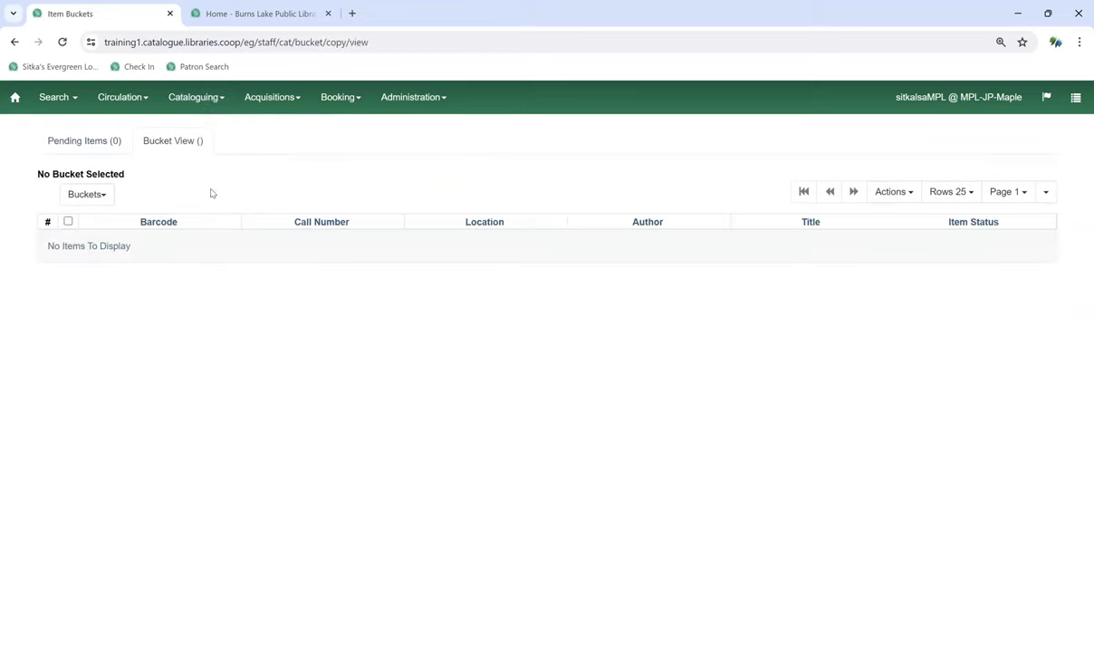
click(91, 197)
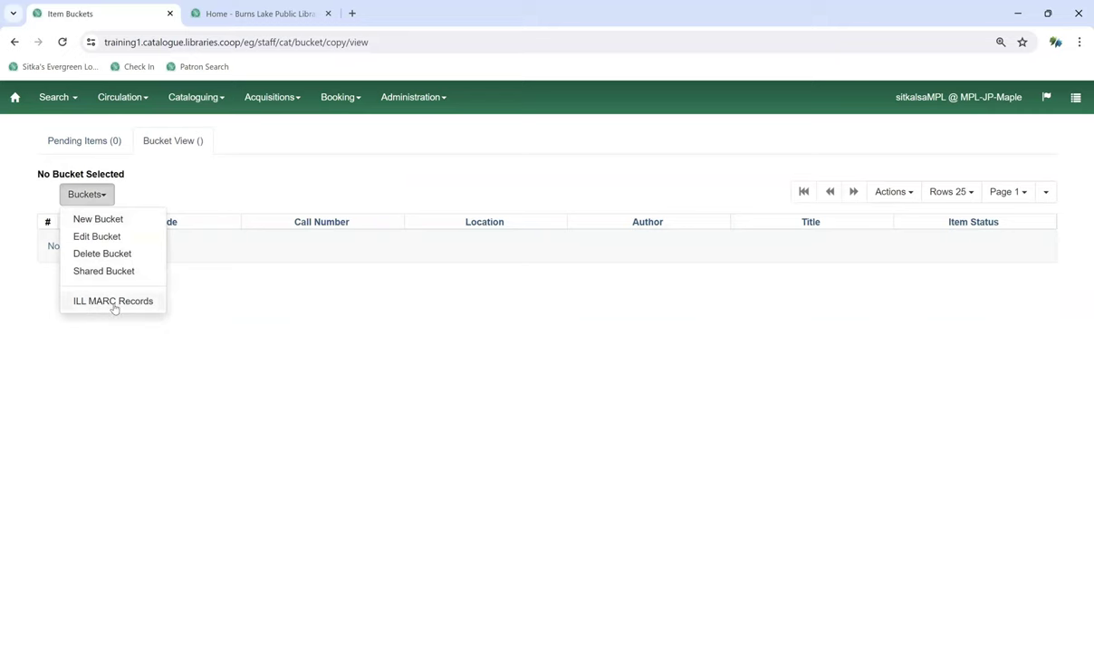
click(113, 304)
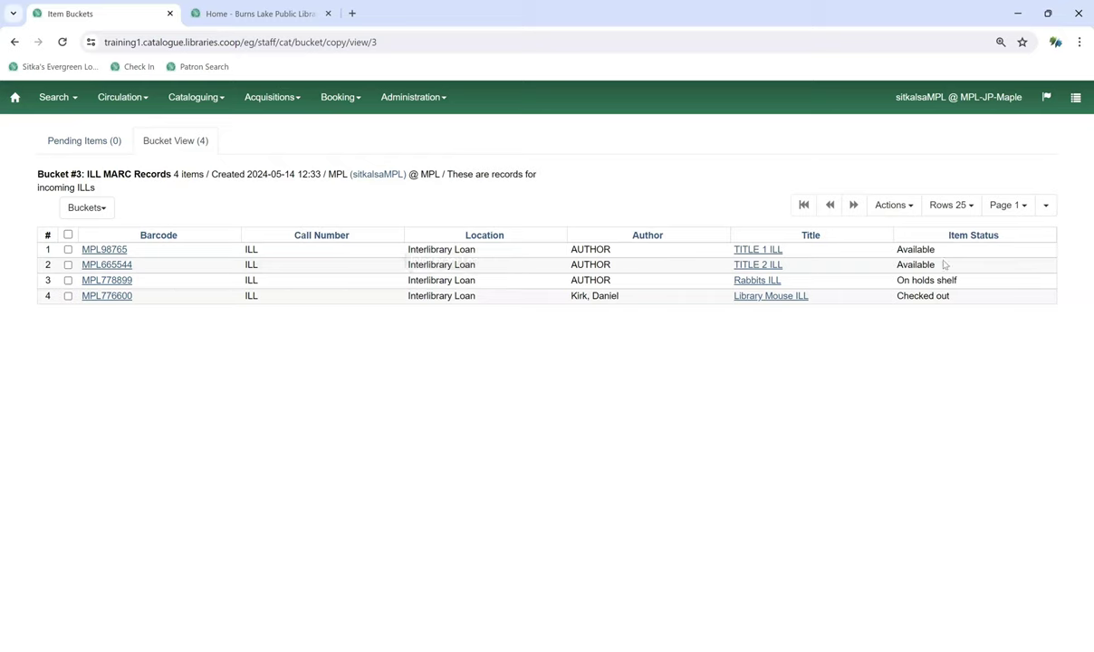
Step: Open the TITLE 1 ILL record for MARC editing and replace the author in field 100 with Pratchett, Terry
click(754, 252)
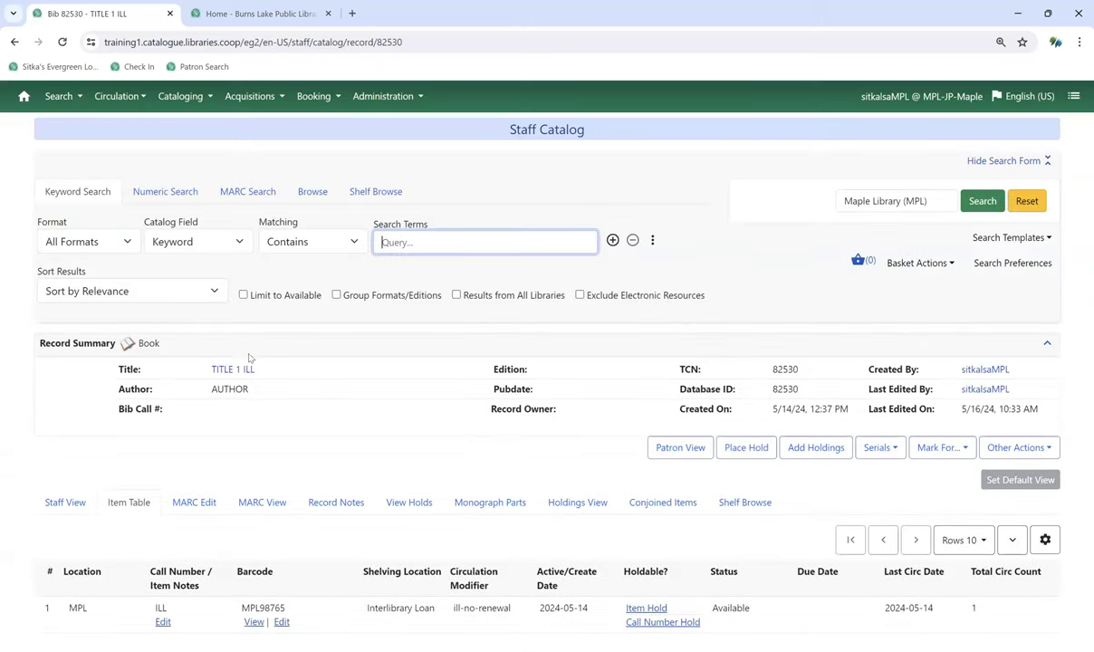
click(168, 489)
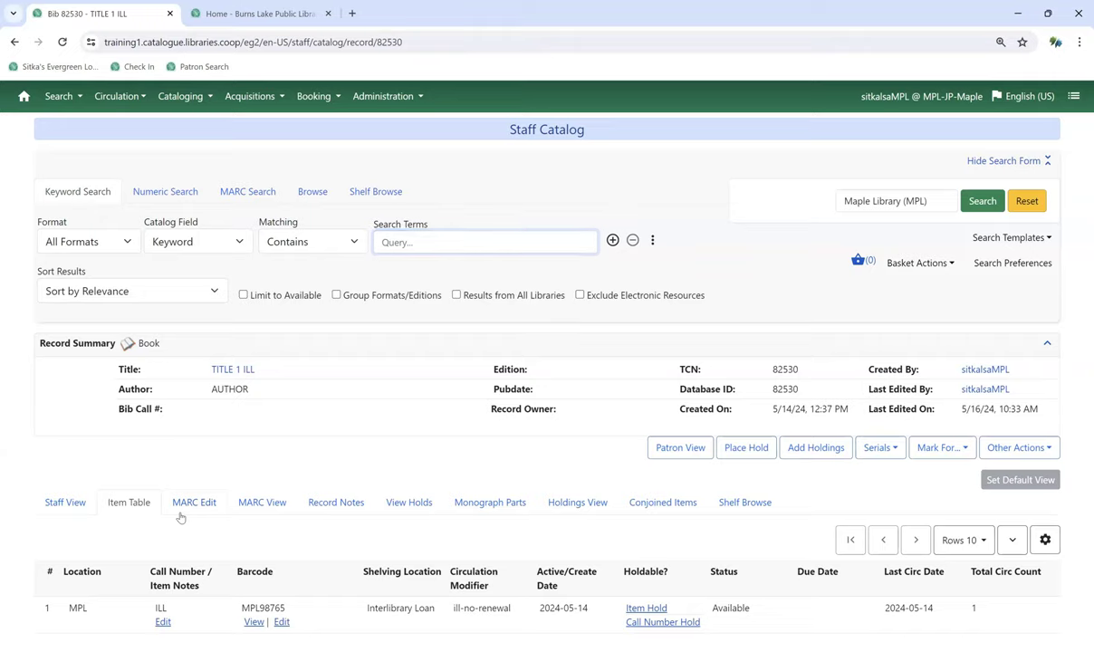
scroll(210, 435, down, 3)
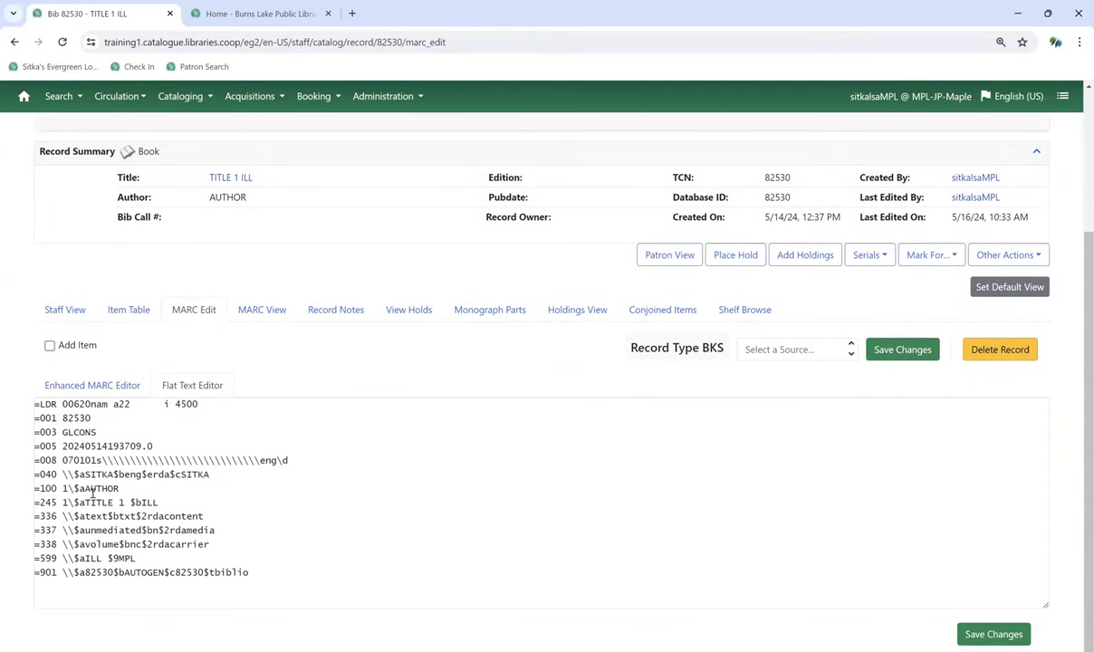
drag(85, 489, 120, 489)
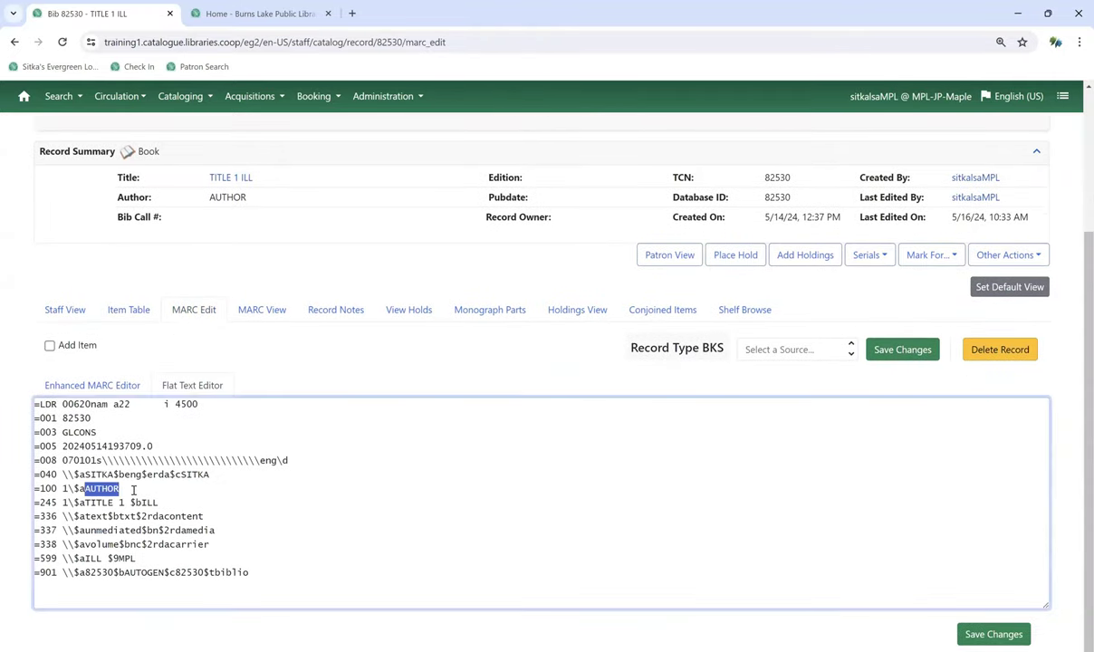
text(Pratchett, Ter)
text(ry)
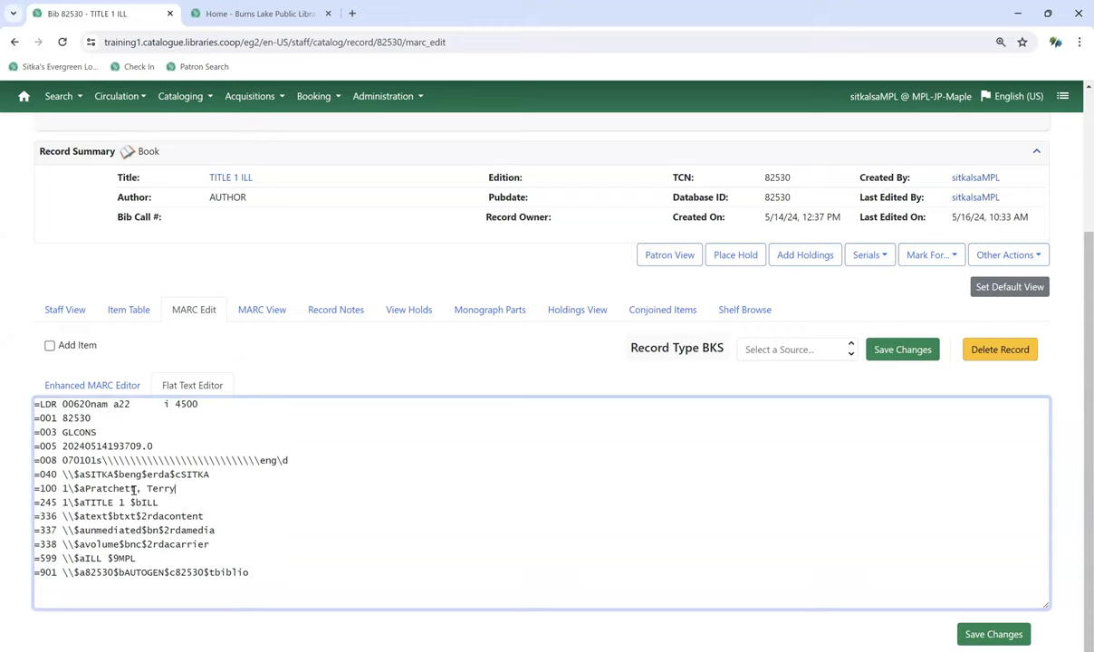
Step: Replace the title in field 245 with THE WEE FREE MEN, point out the 599 ILL line, and save the record
drag(85, 502, 123, 502)
text(THE WEE FREE MEN)
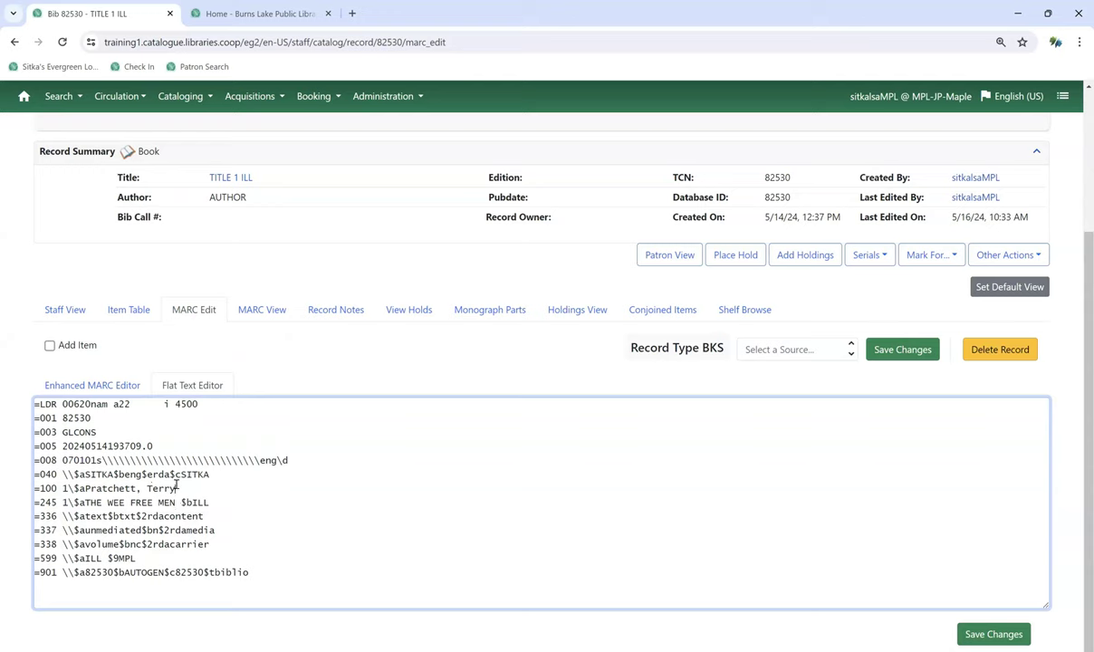
click(177, 487)
drag(34, 559, 146, 558)
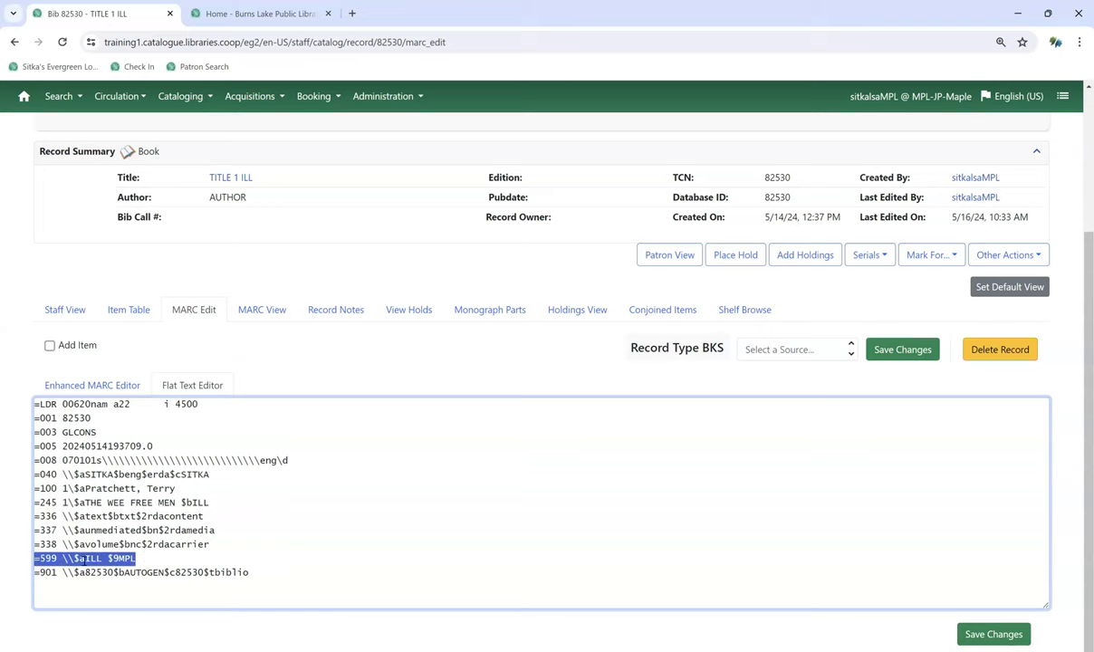
click(151, 559)
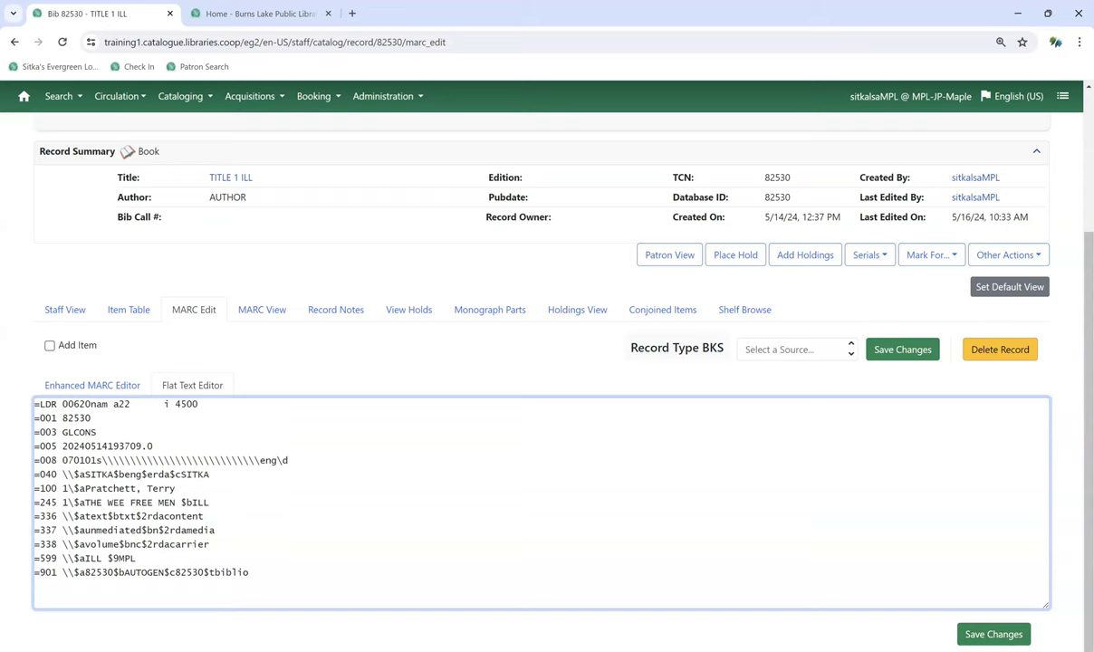
click(899, 349)
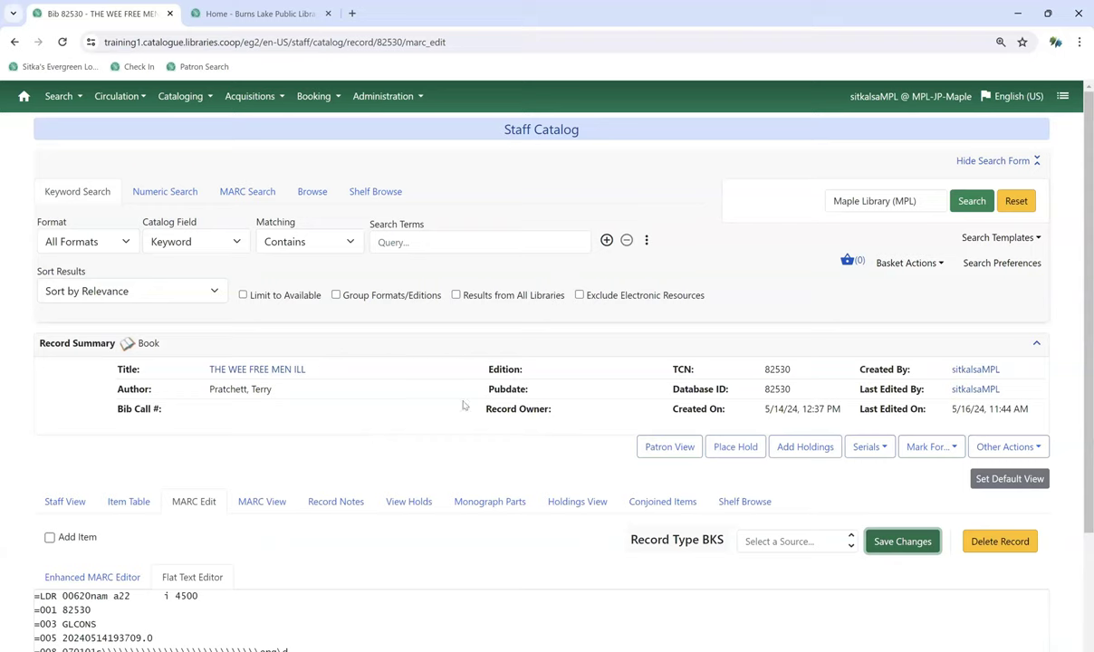
Step: Place a title hold on THE WEE FREE MEN ILL for the patron by library card number, with Maple Library (MPL) as pickup location
click(736, 448)
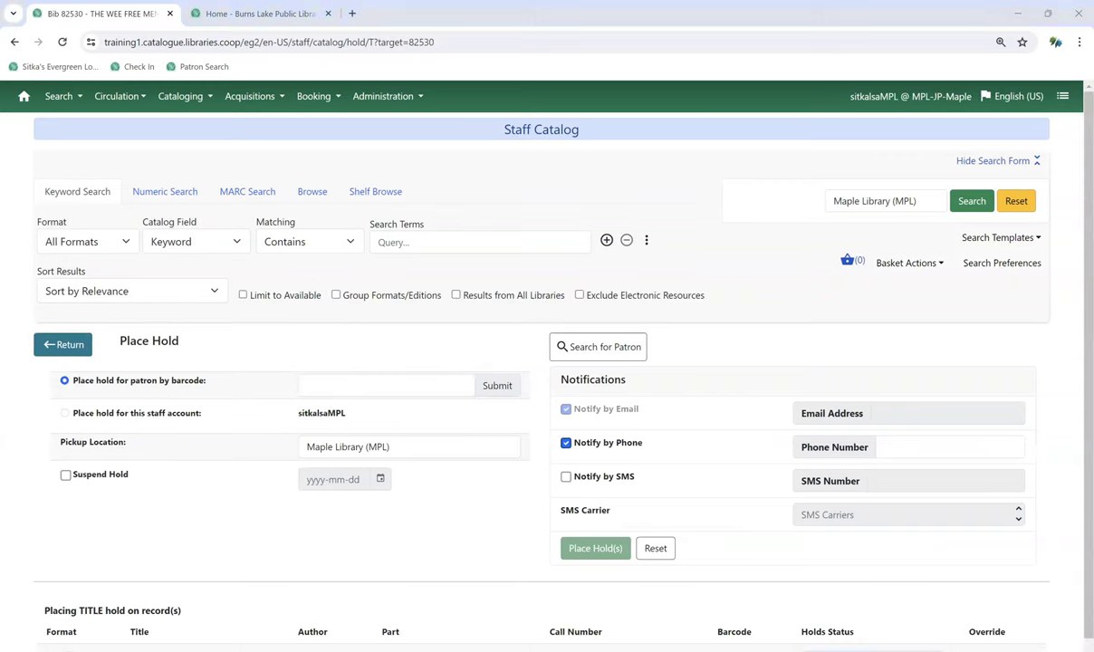
click(361, 390)
text(26524000100015)
key(Return)
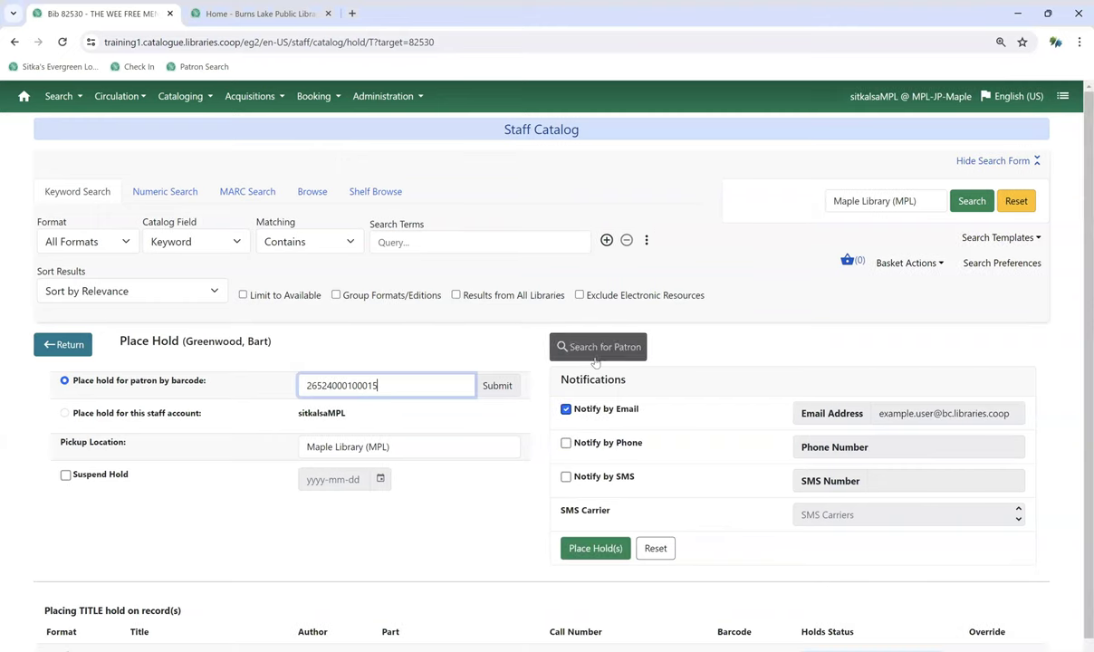
scroll(406, 404, down, 1)
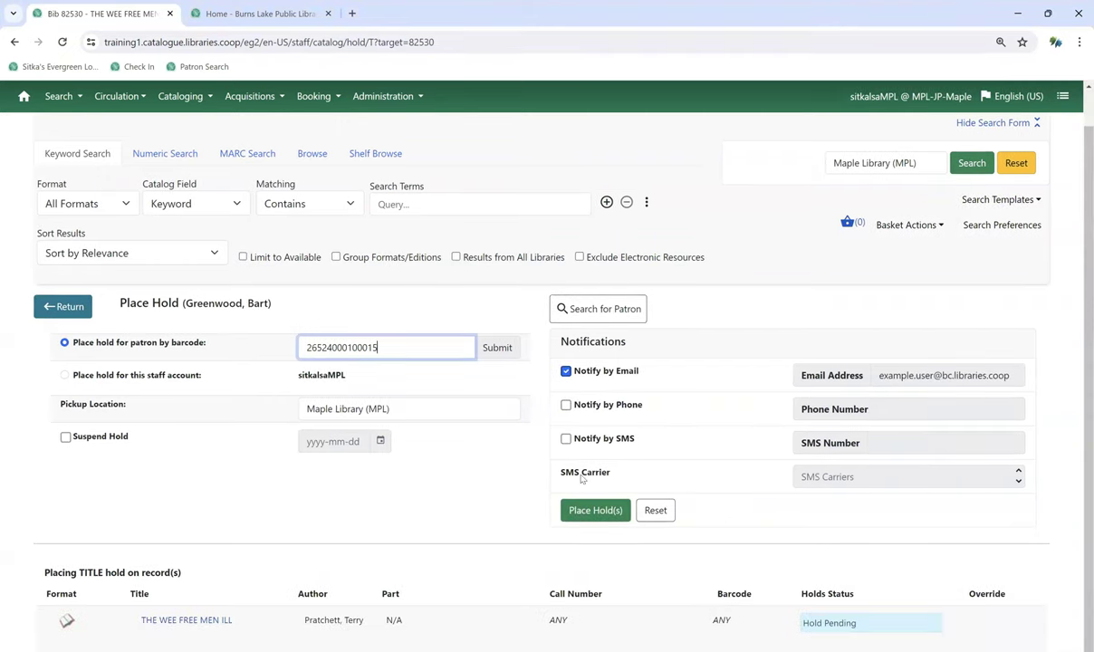
click(595, 510)
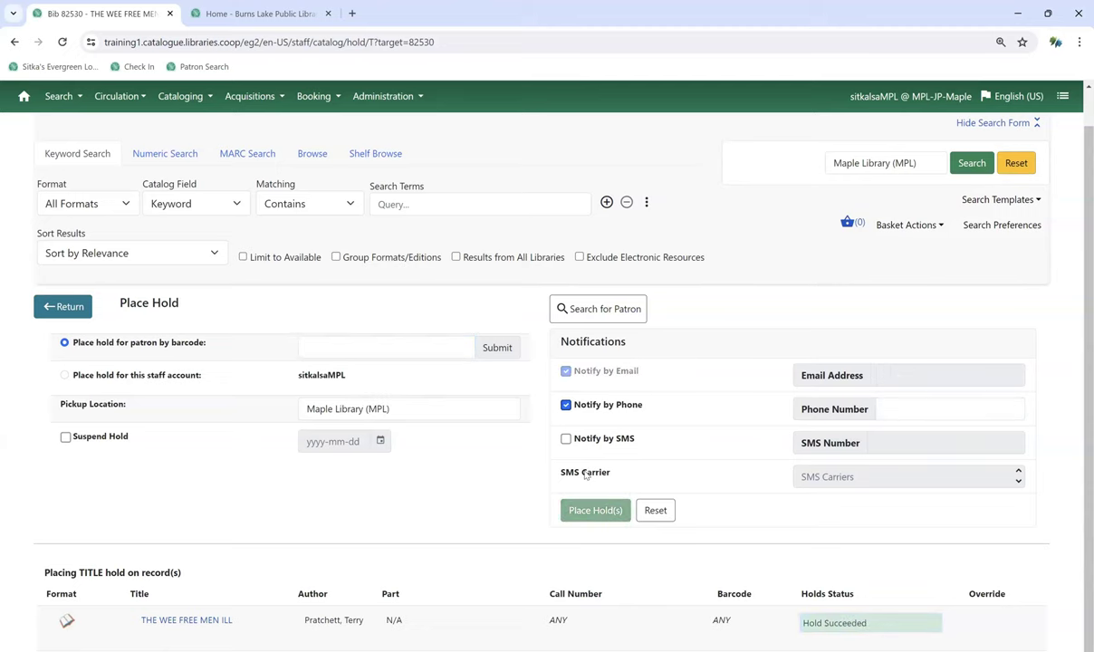
Step: Show the item table of the THE WEE FREE MEN ILL record and copy its item barcode, MPL98765
click(126, 102)
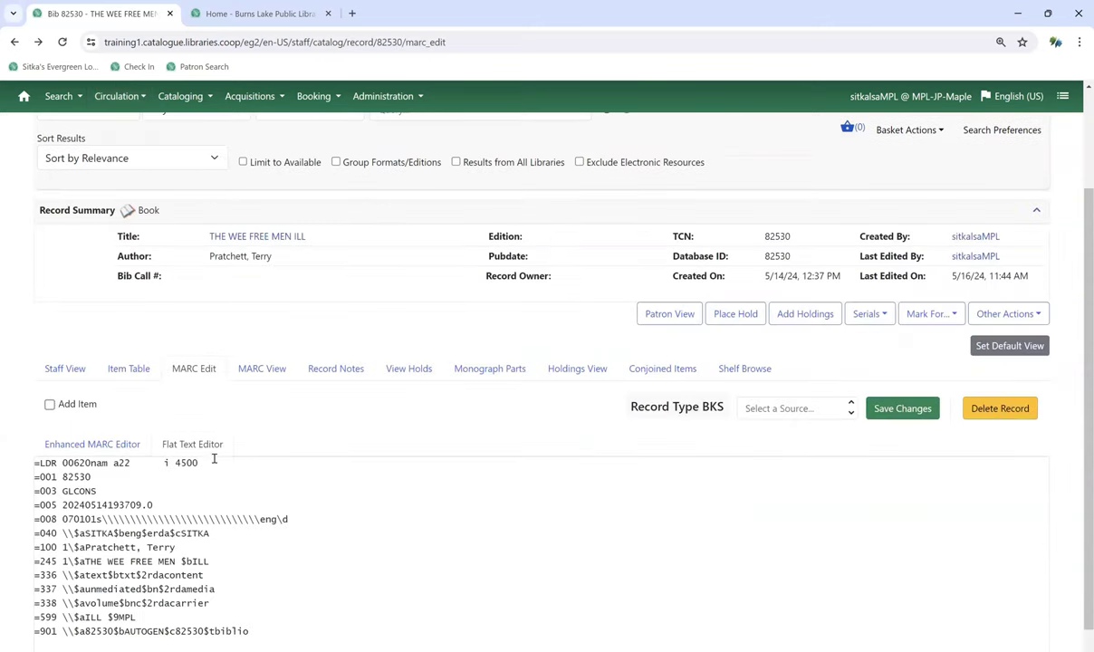
click(126, 365)
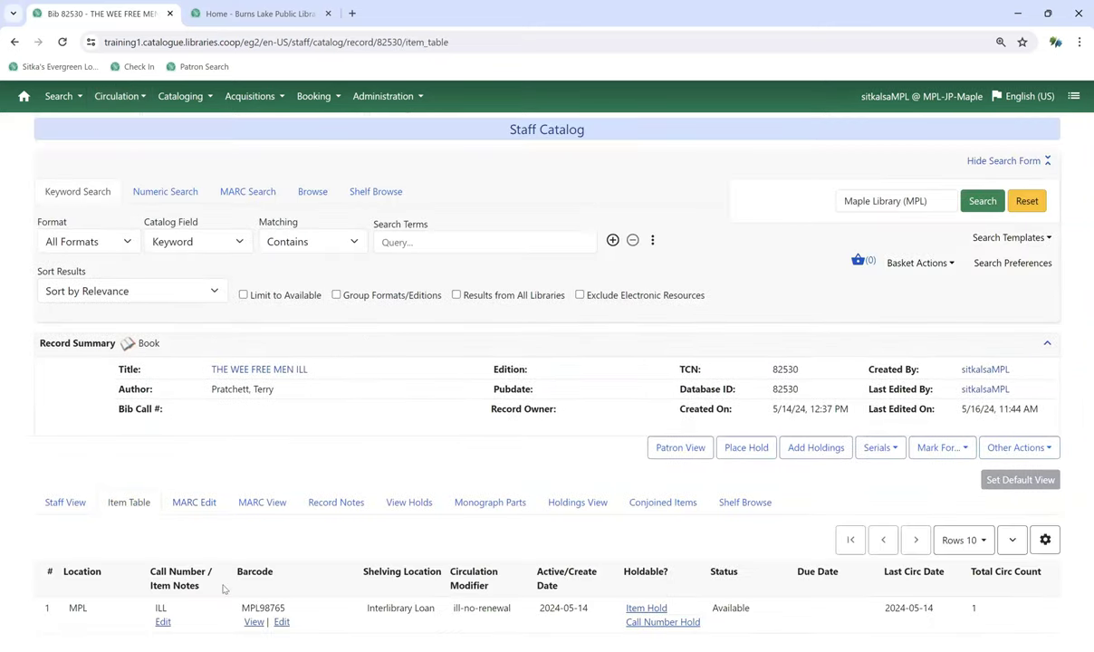
drag(287, 608, 241, 608)
key(ctrl+c)
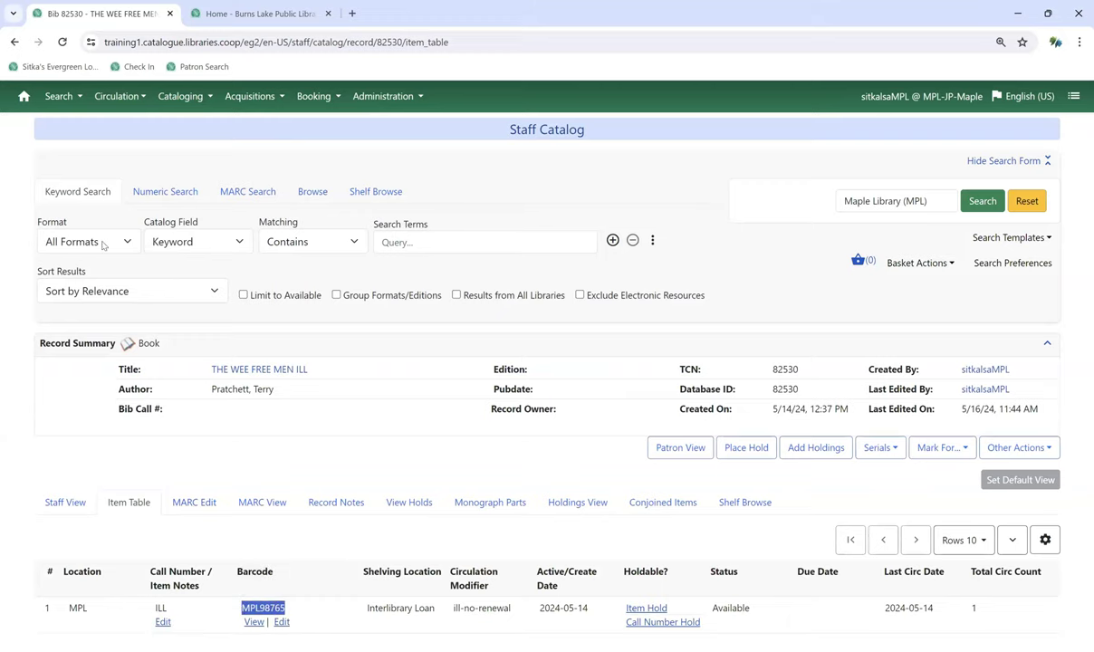
Step: Check in item MPL98765 to capture the hold, without printing the hold slip
click(118, 96)
click(130, 145)
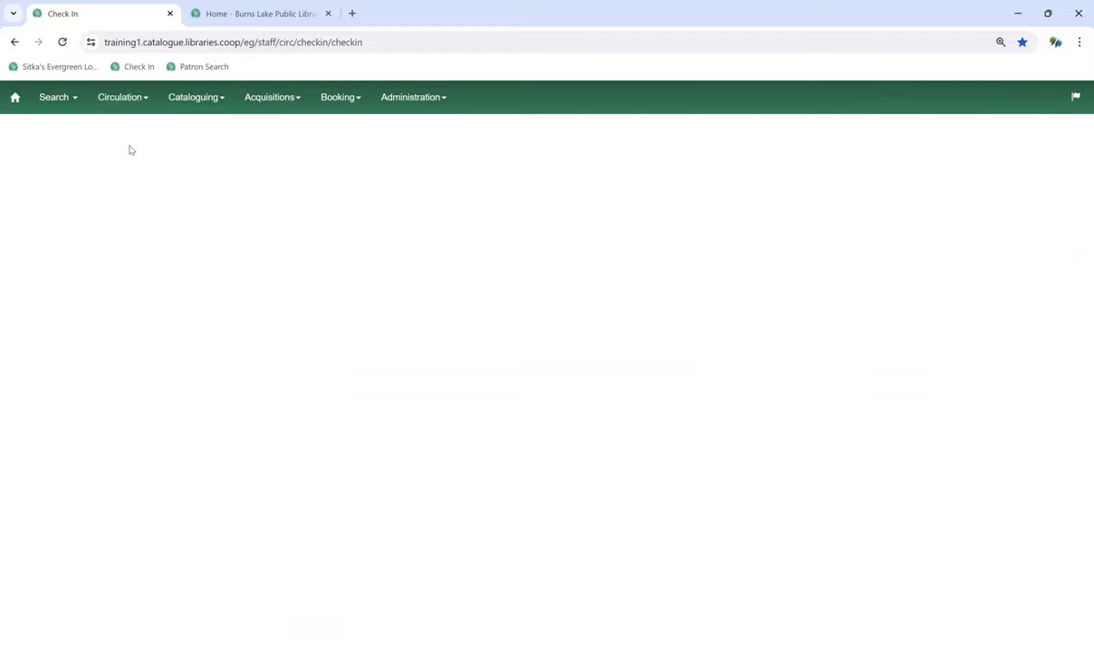
key(ctrl+v)
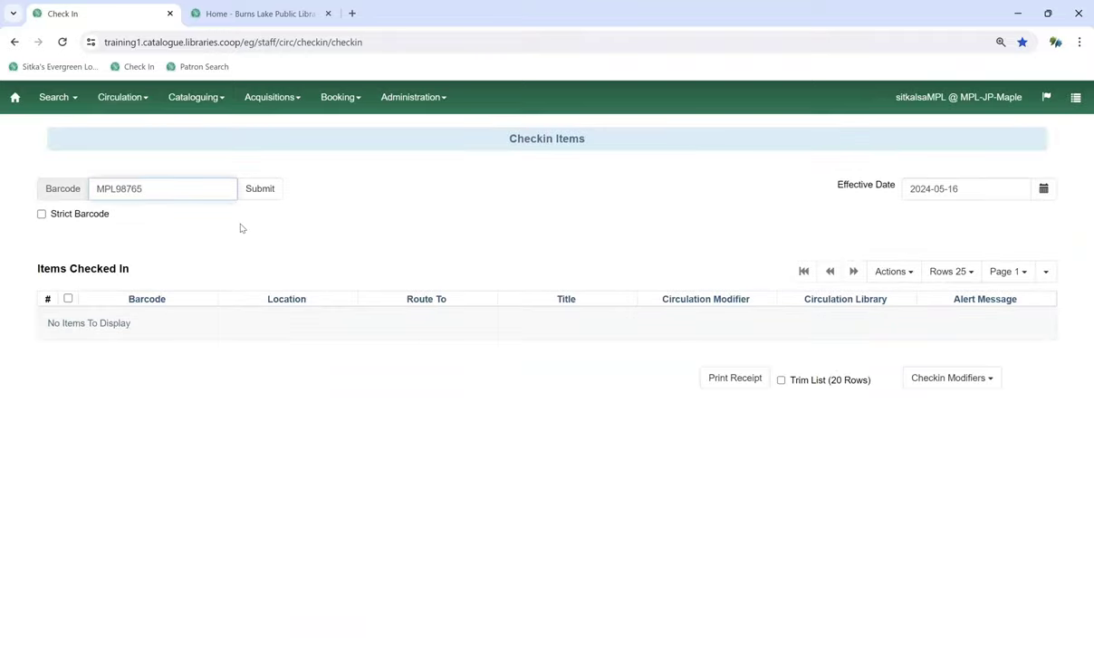
key(Return)
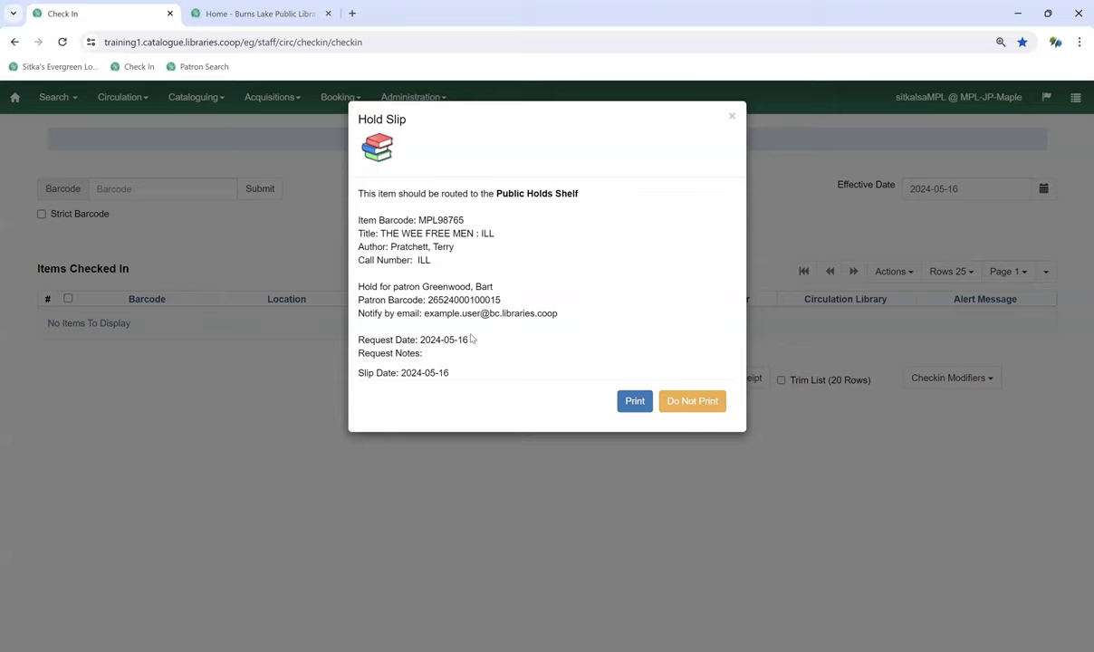
click(707, 404)
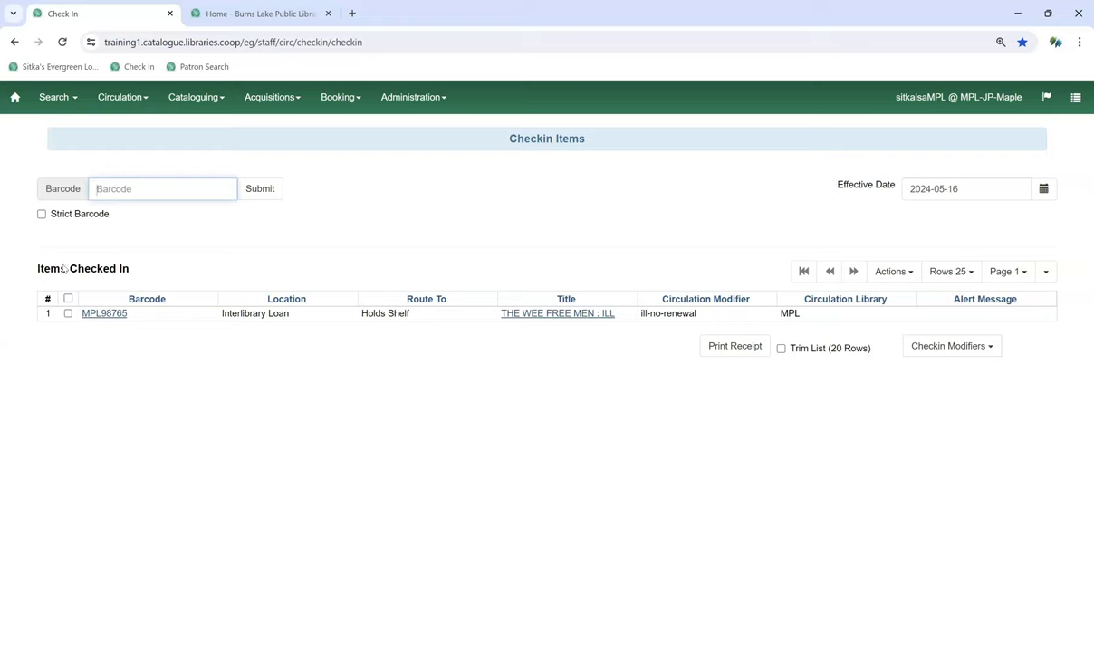
Step: Open the hold patron's account for checkout by entering the library card number
click(131, 102)
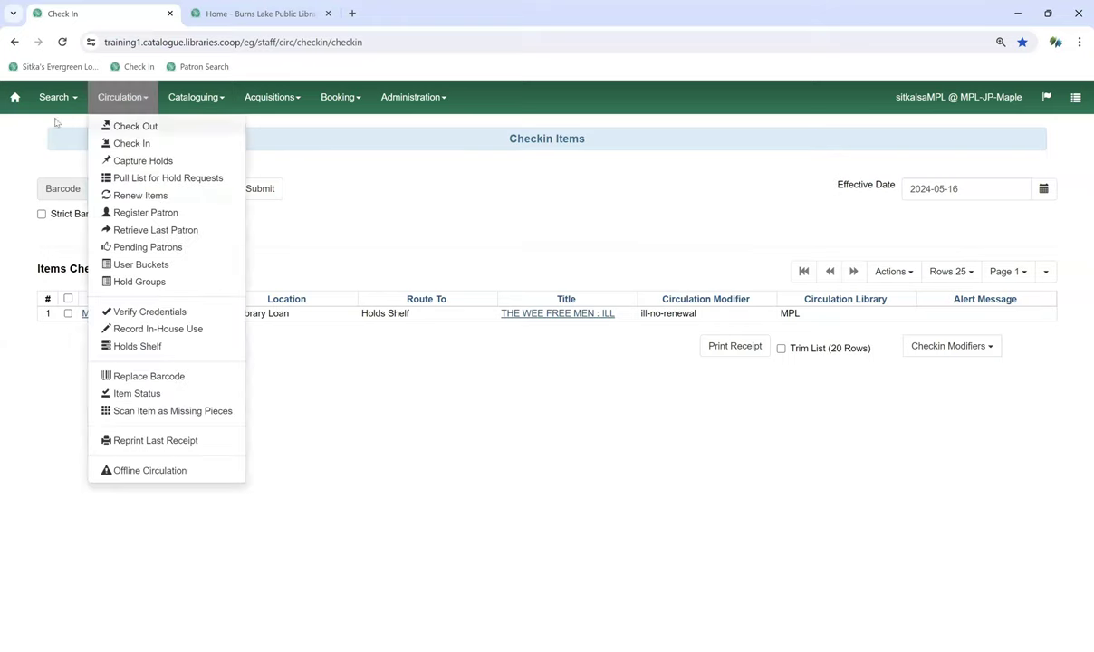
click(136, 126)
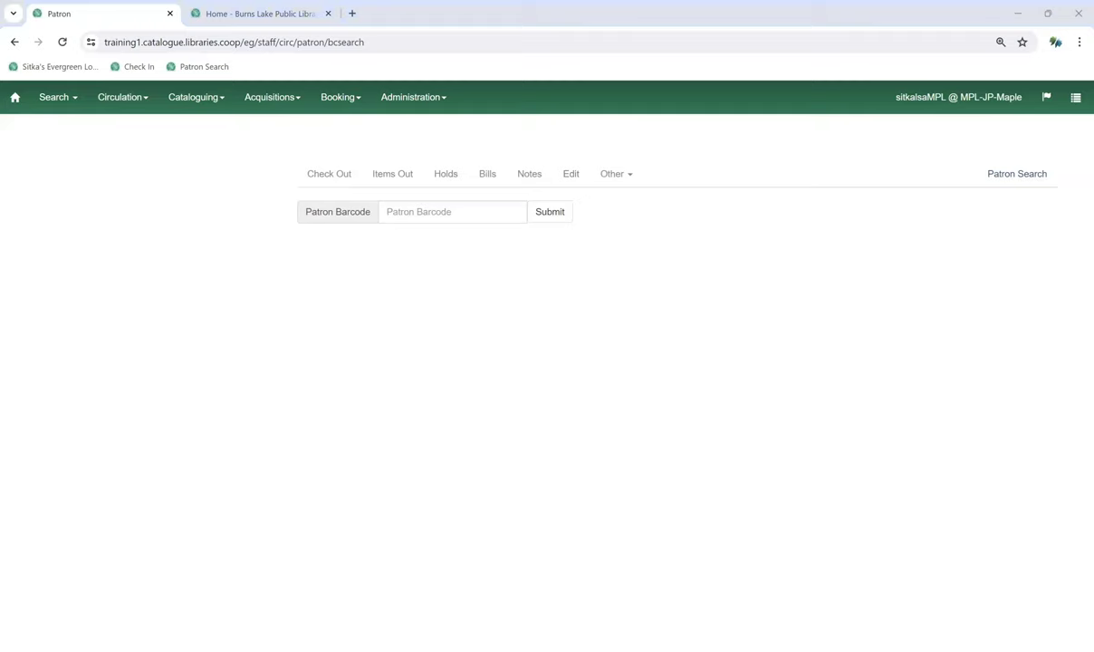
click(449, 217)
text(26524000100015)
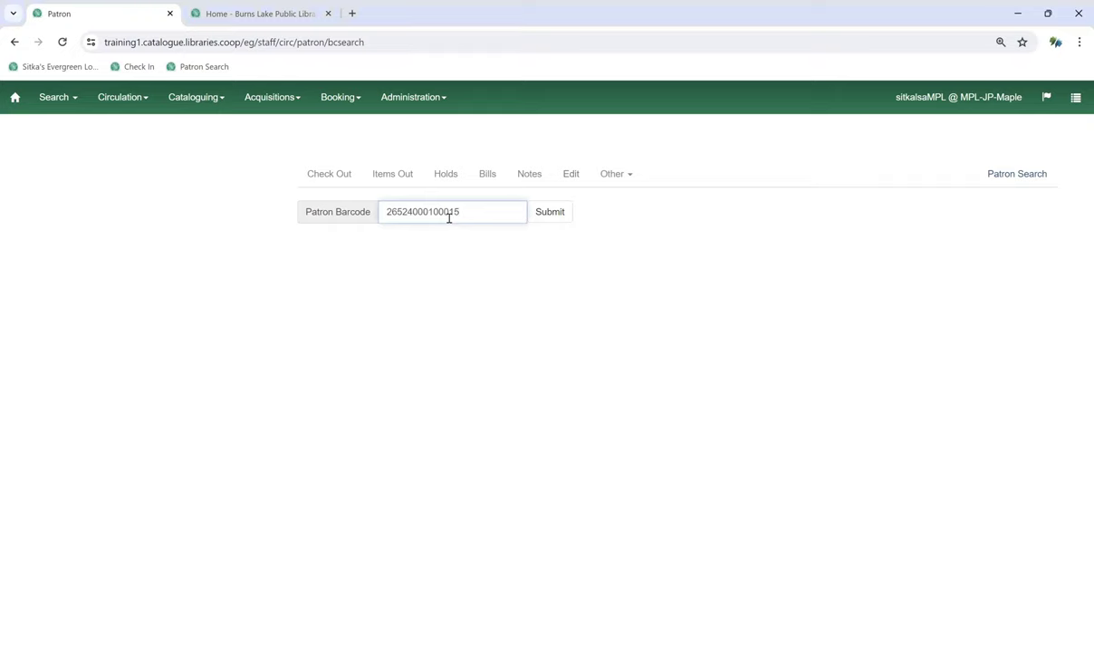
key(Return)
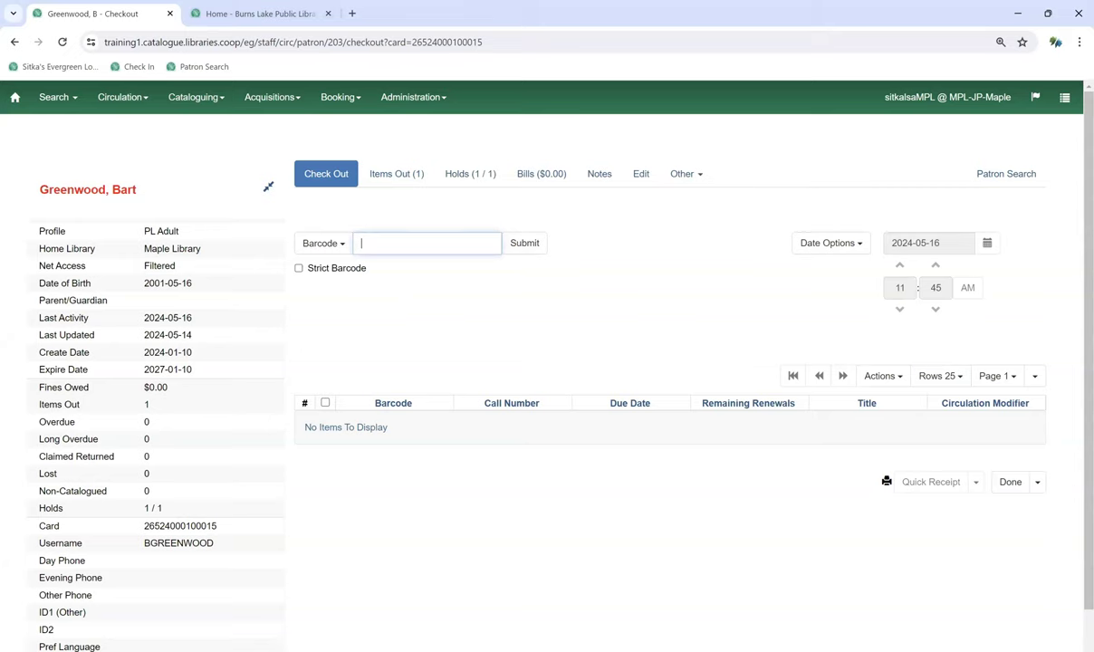
Step: Open the item bucket ILL MARC Records in a separate browser tab and copy the barcode of THE WEE FREE MEN ILL
click(204, 99)
click(206, 104)
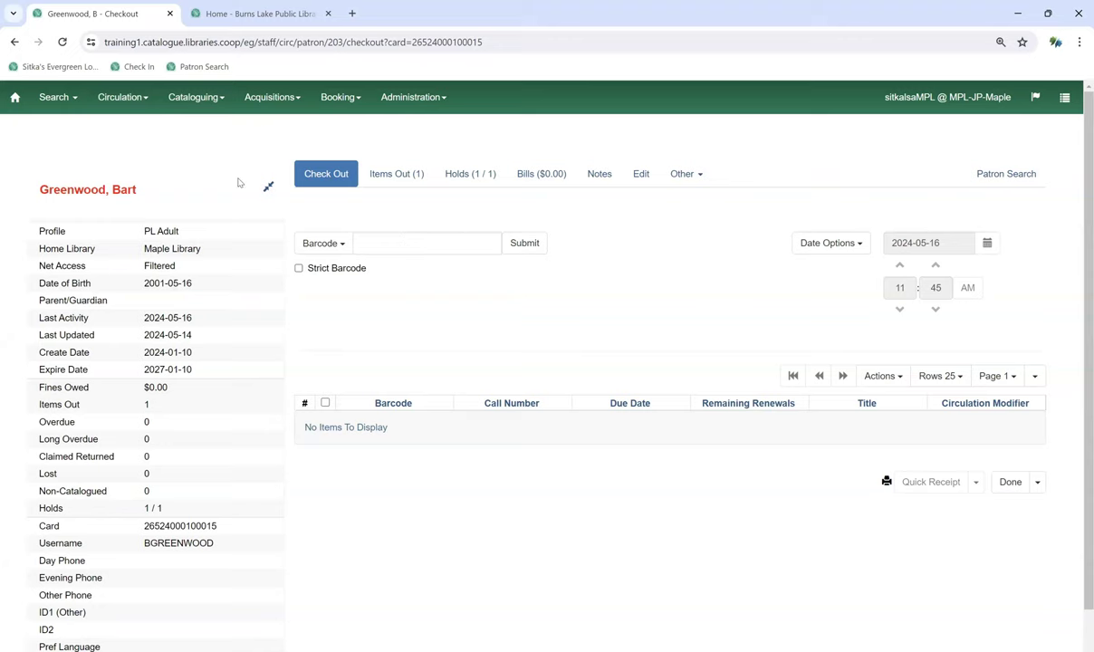
click(219, 100)
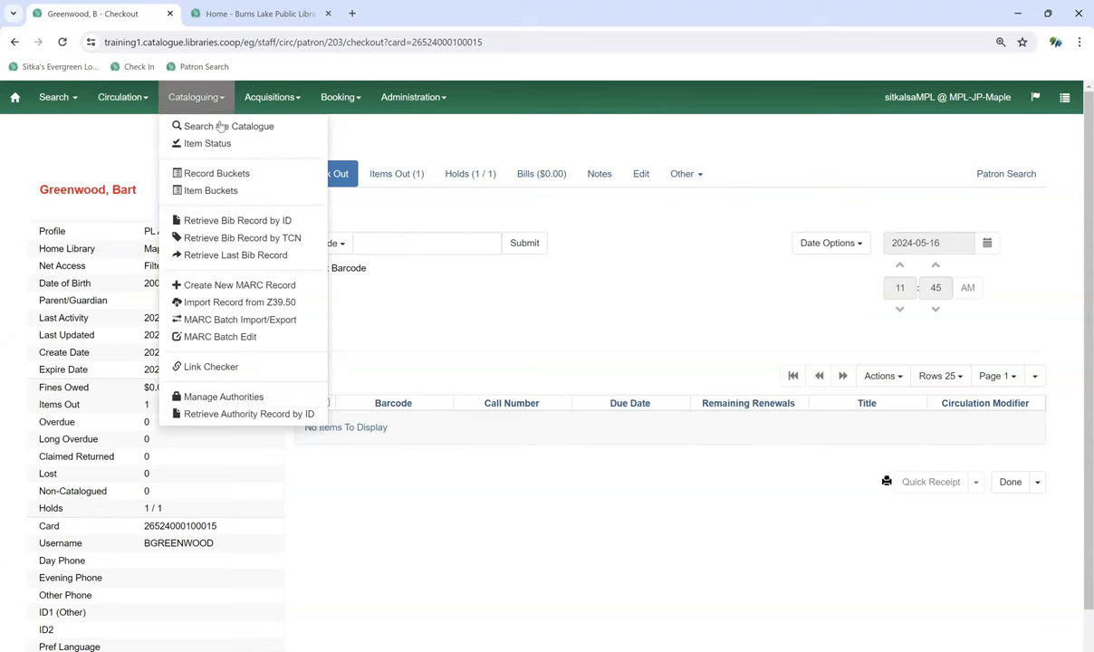
click(197, 9)
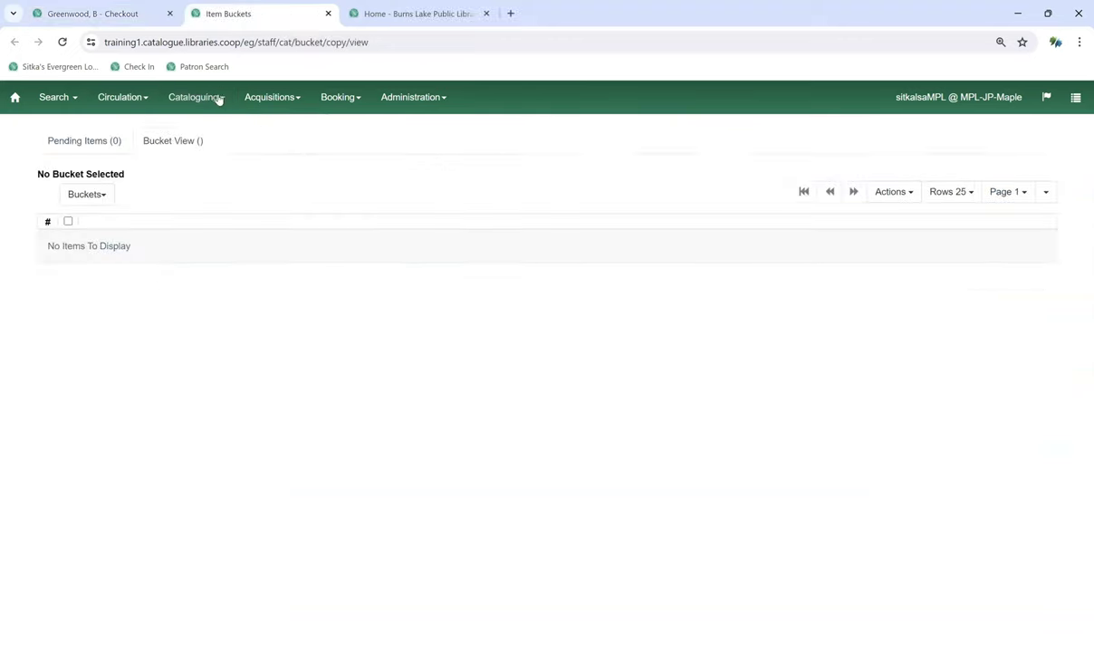
click(87, 194)
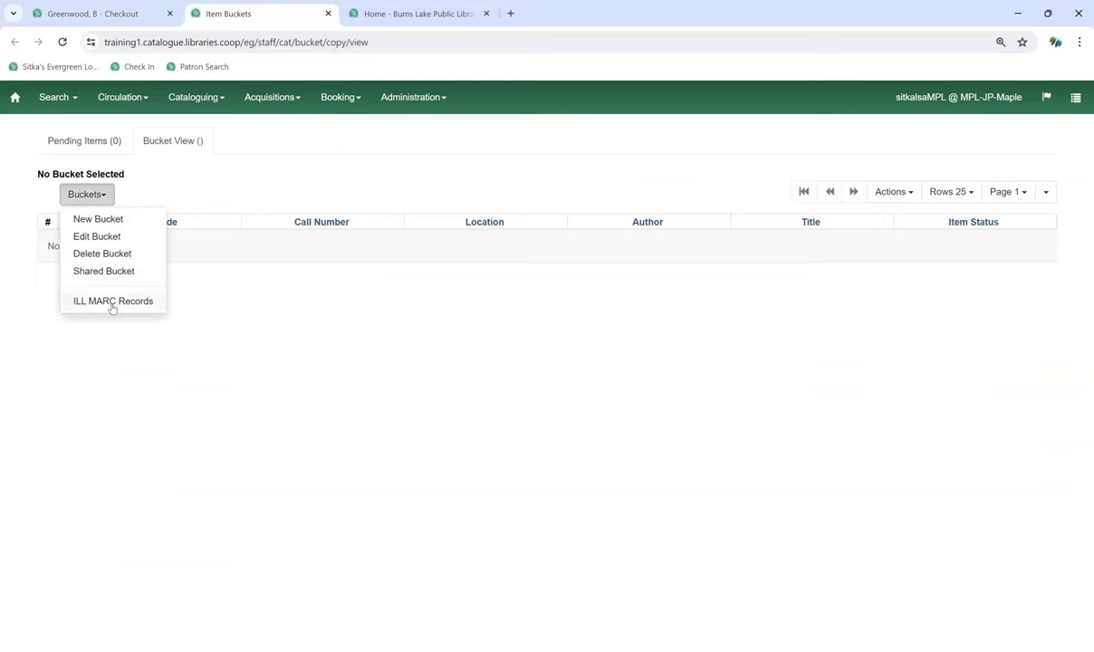
click(108, 301)
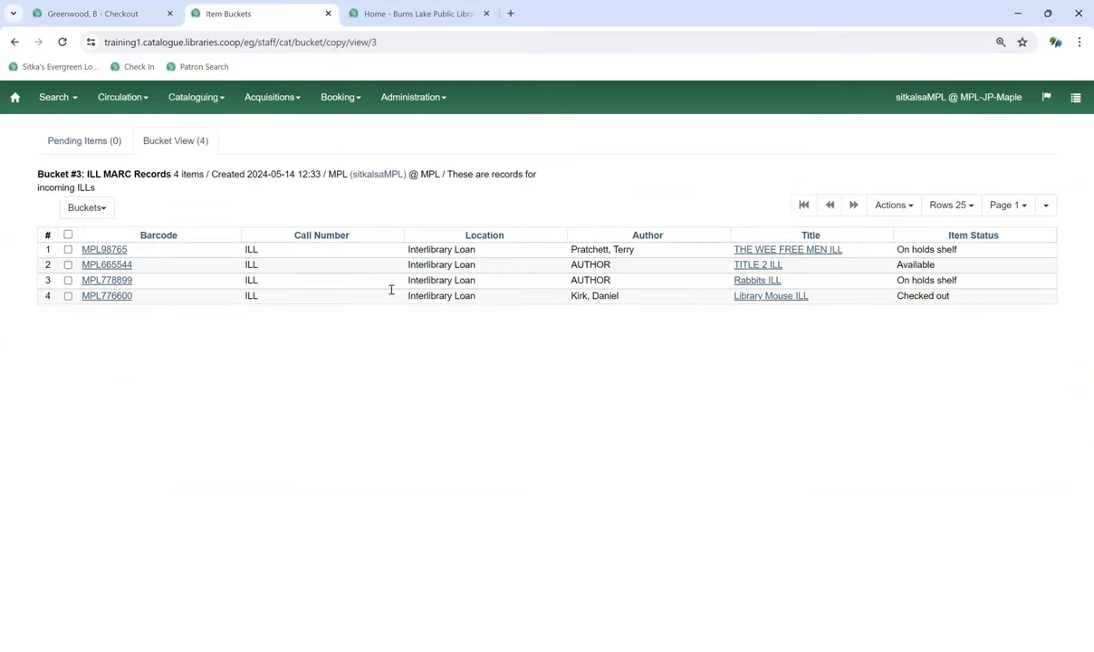
drag(127, 249, 82, 250)
key(ctrl+c)
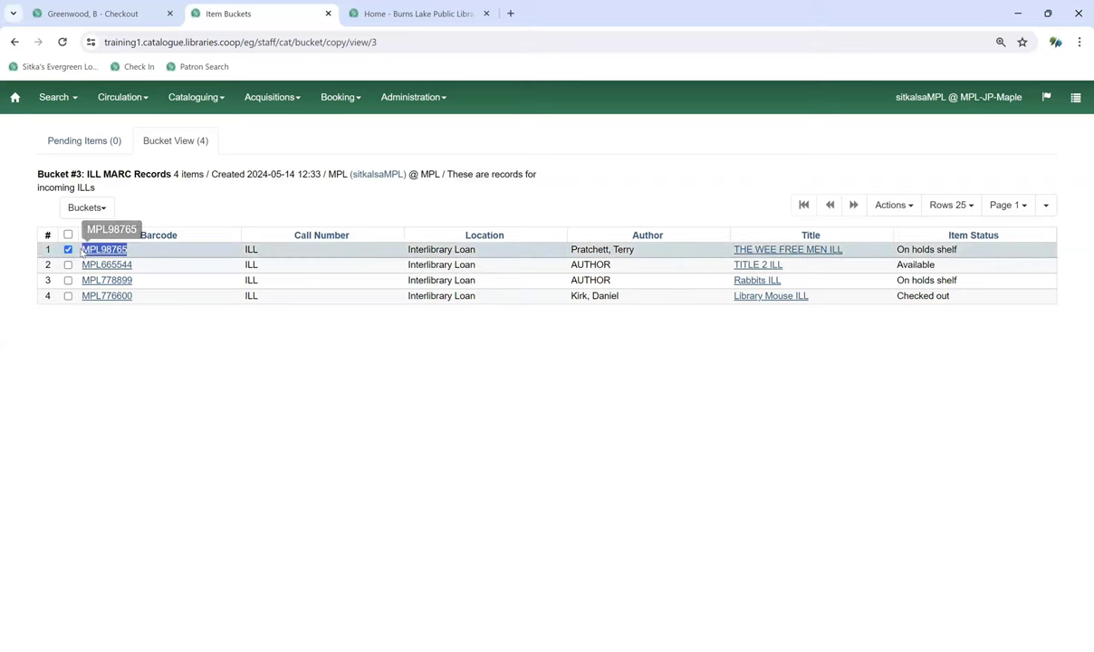
Step: Check out item MPL98765 to the patron using the copied barcode
click(107, 13)
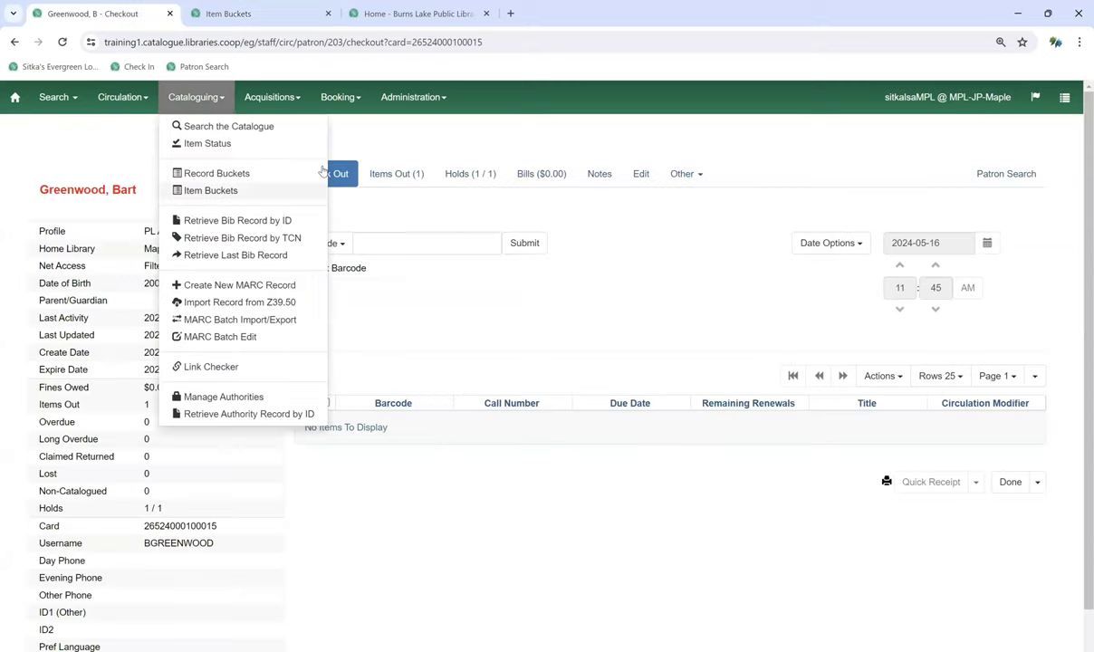
click(417, 239)
key(ctrl+v)
key(Return)
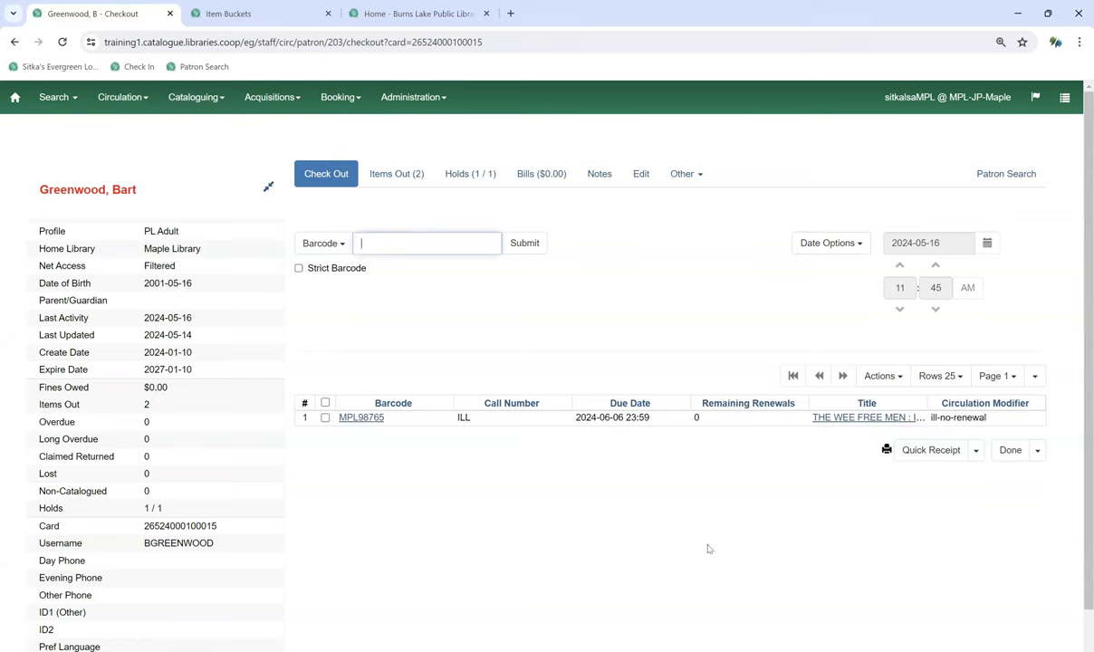
Step: Check in the returned interlibrary loan item MPL98765
click(127, 97)
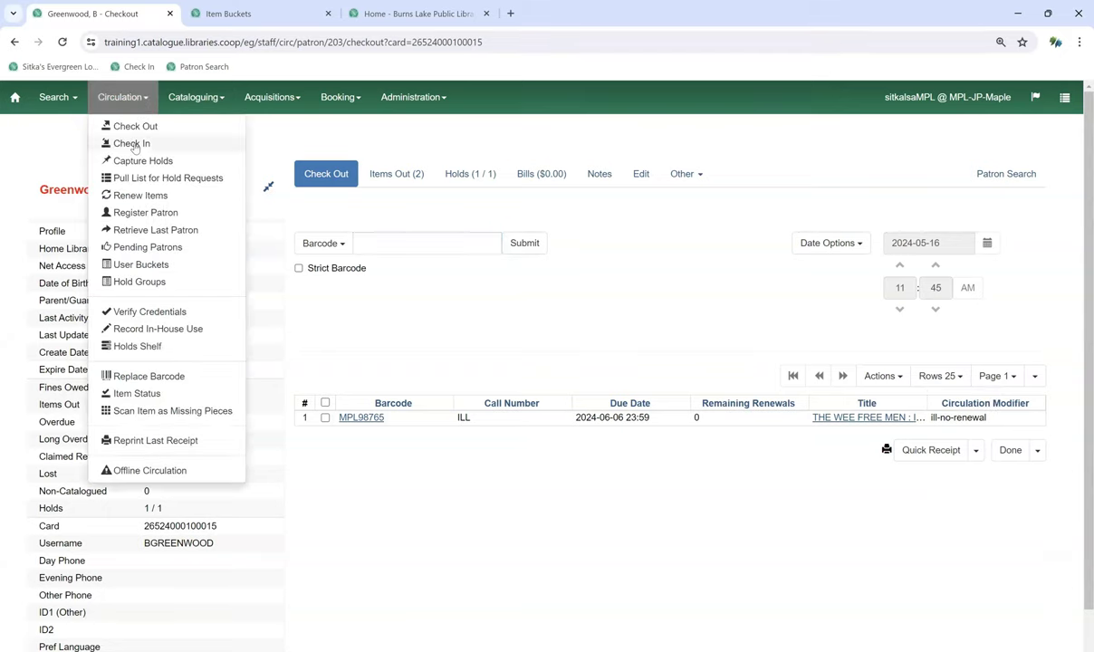
click(133, 145)
text(MPL00782)
key(Return)
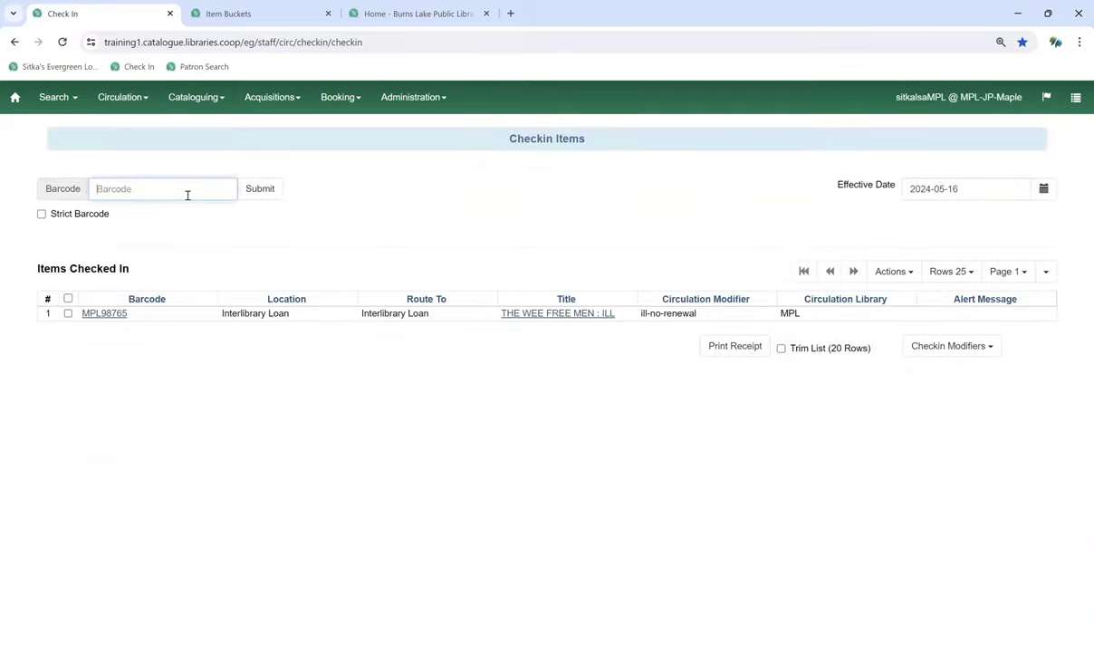
Step: Open the checked-in item's record for MARC editing and replace the title in field 245 with TITLE 1, keeping the ILL subfield
click(539, 316)
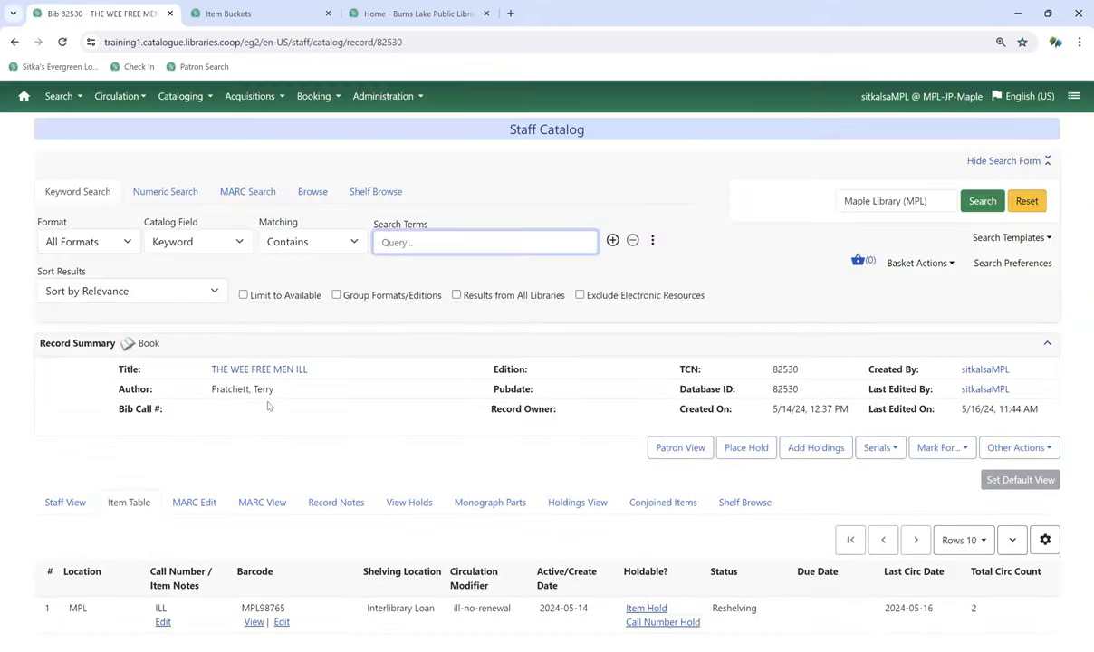
click(192, 502)
scroll(298, 413, down, 3)
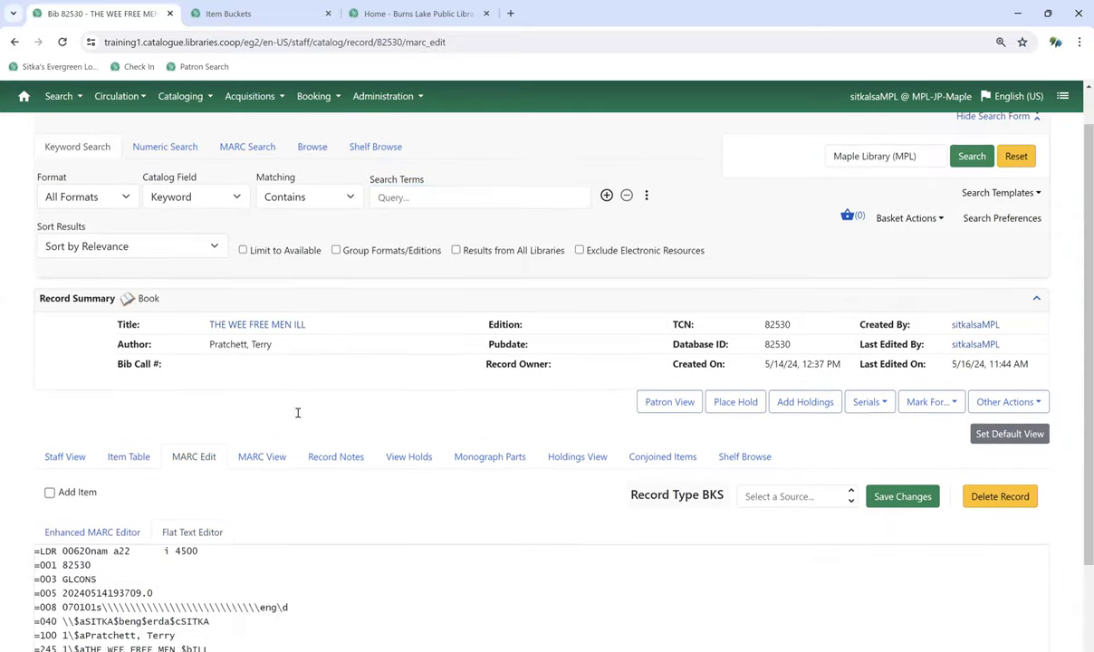
click(136, 503)
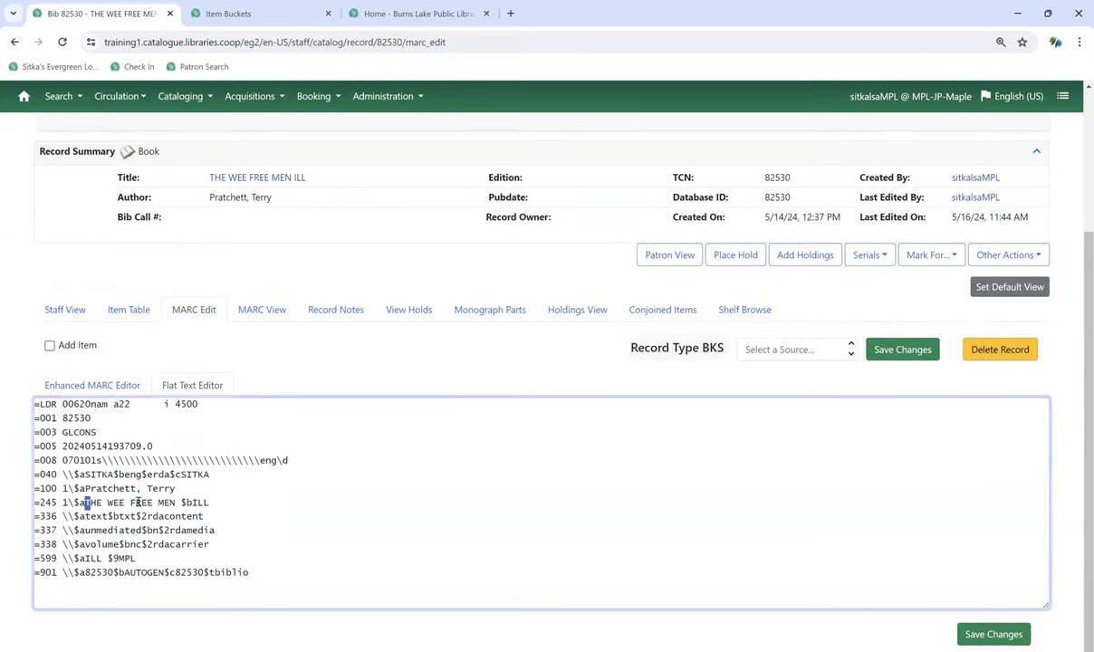
key(ctrl+shift+Left)
key(ctrl+shift+Left)
key(ctrl+shift+Left)
key(ctrl+shift+Left)
key(Delete)
text(TITLE 1)
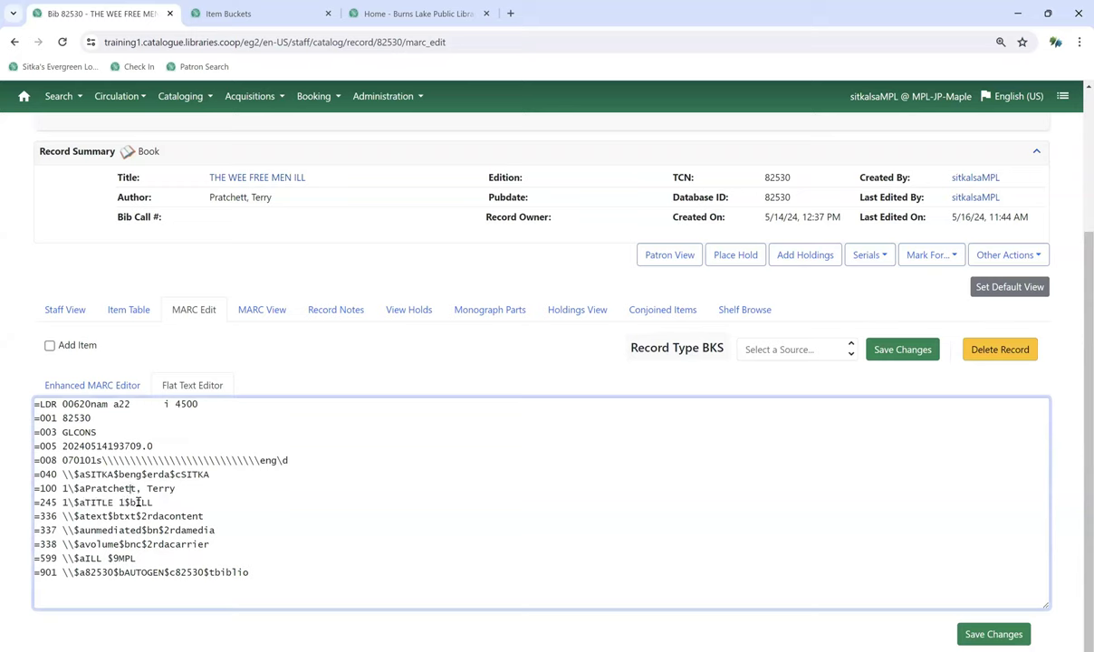
Step: Replace the author in field 100 with AUTHOR and save the record
drag(175, 489, 84, 489)
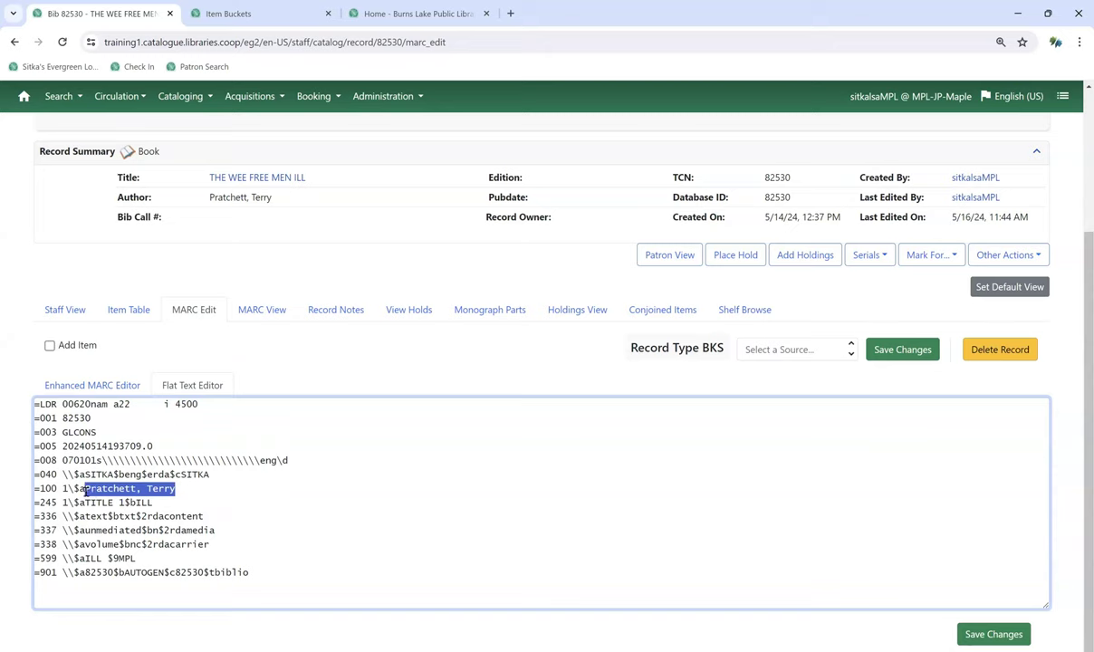
text(AUTHOR)
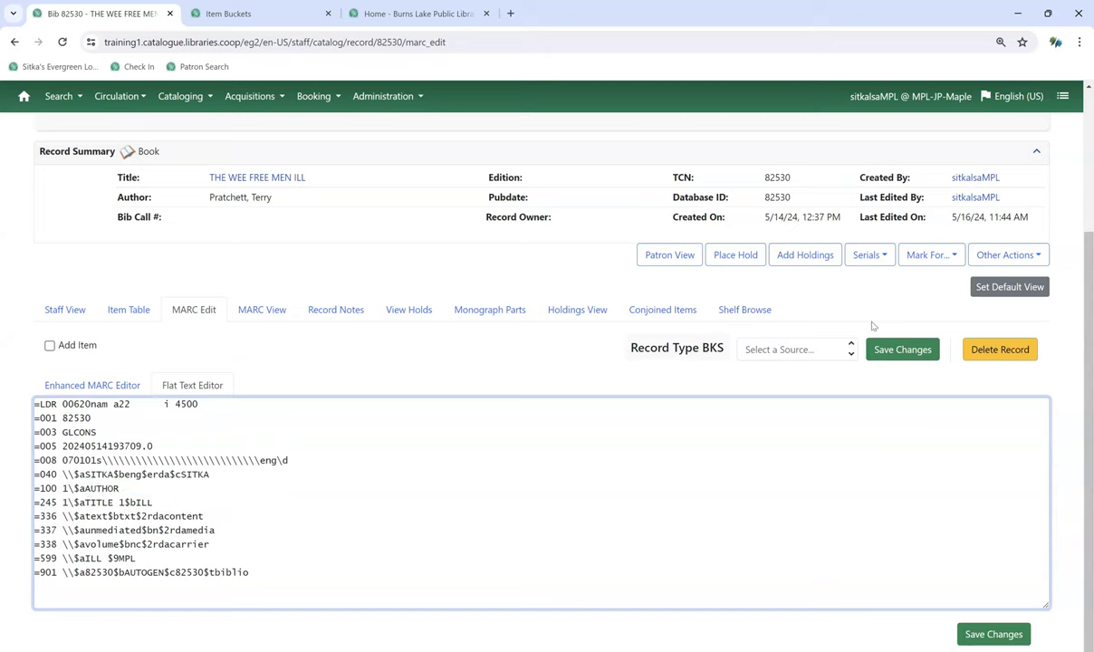
click(903, 350)
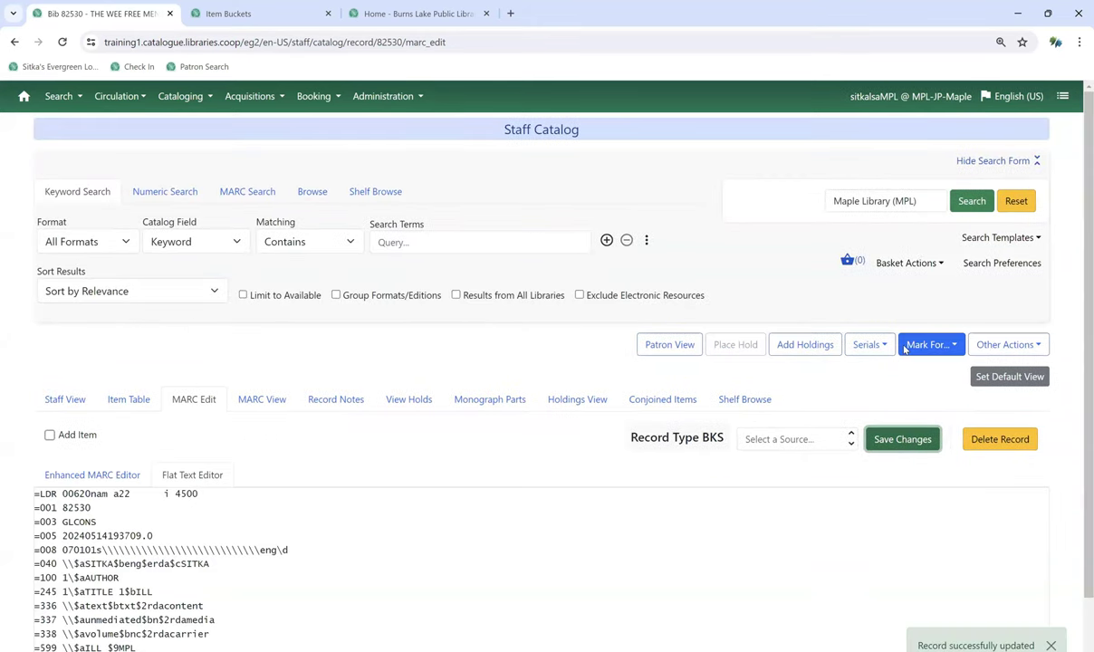
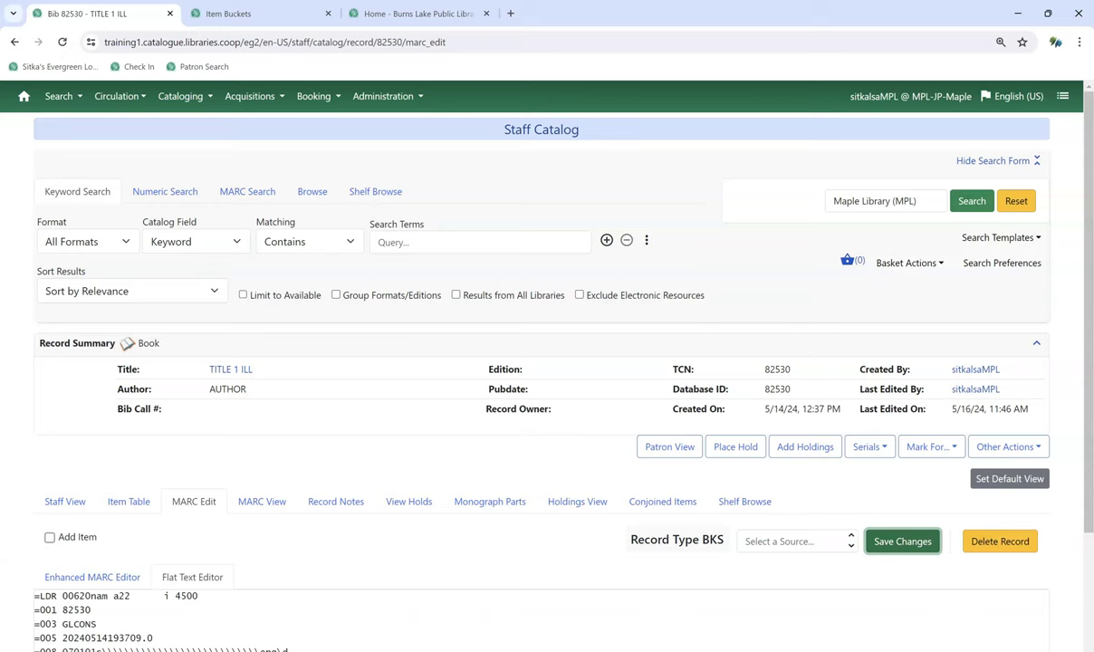
Step: Search for patrons with the last name ILL
click(59, 96)
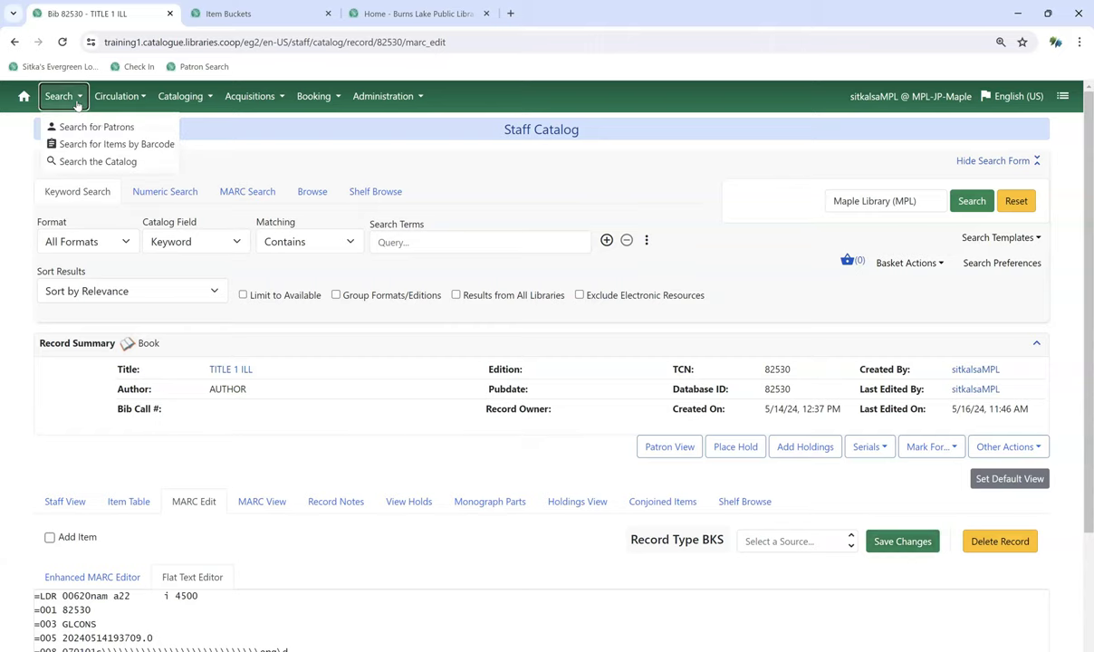
click(83, 126)
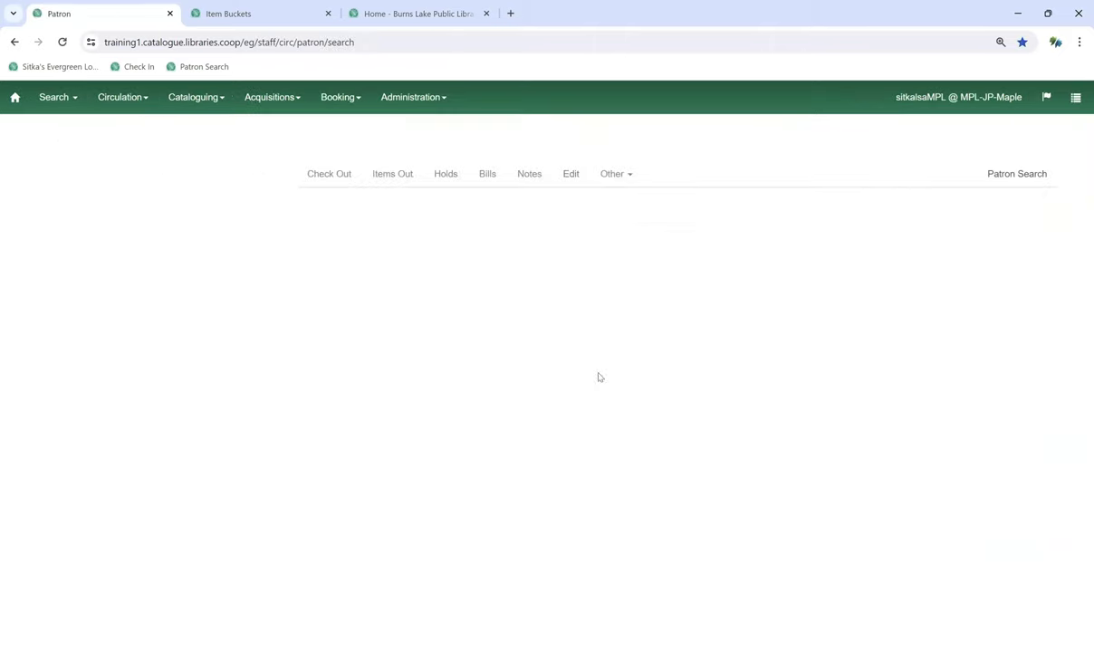
text(ILL)
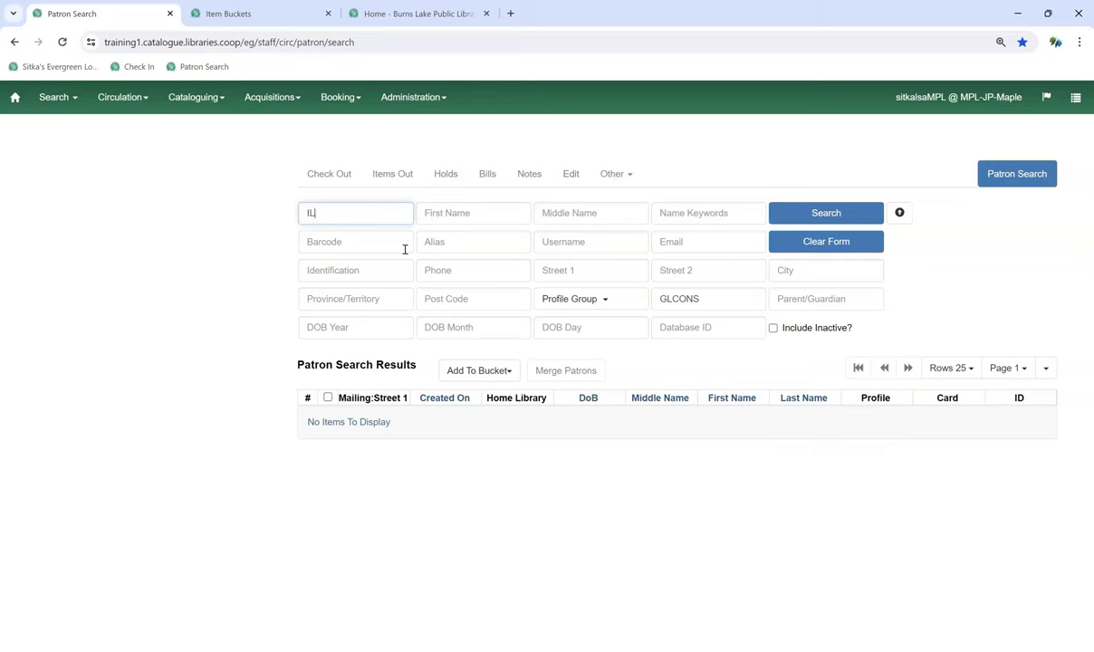
click(825, 212)
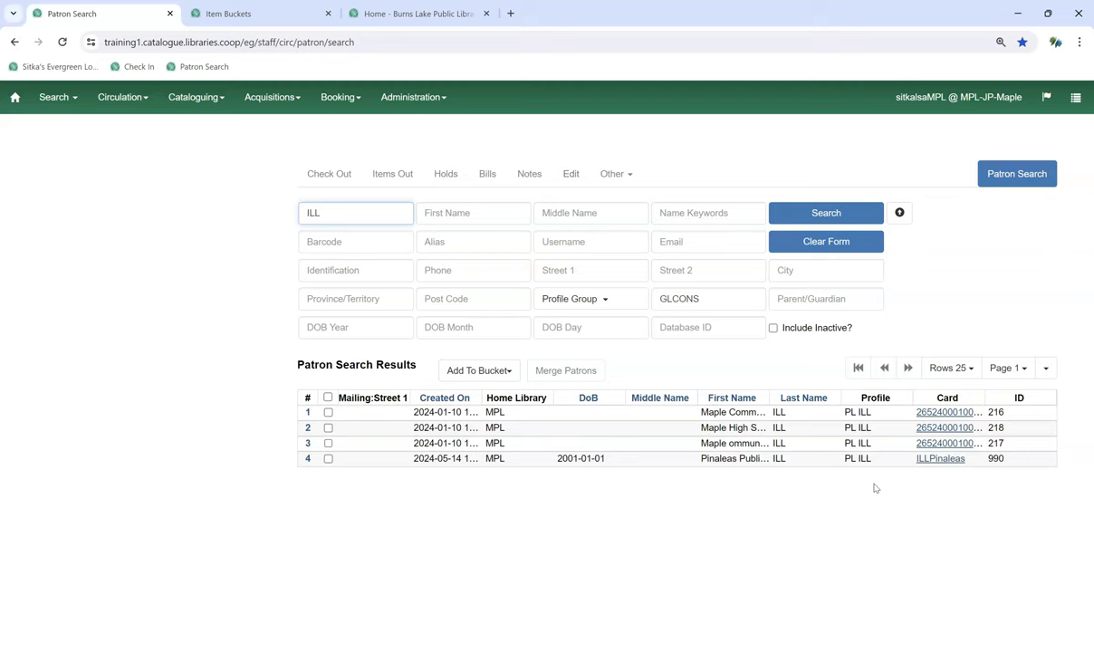
Step: Open the ILL patron account of Pinaleas Public Library for checkout and review its account details
click(731, 458)
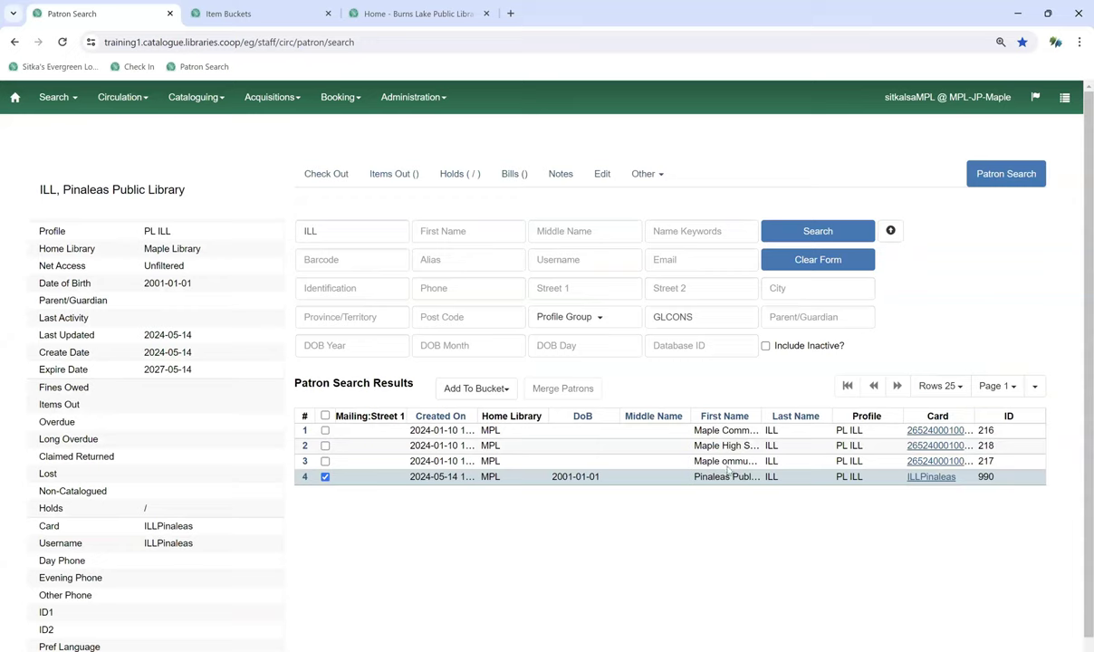
double_click(634, 480)
scroll(164, 427, down, 1)
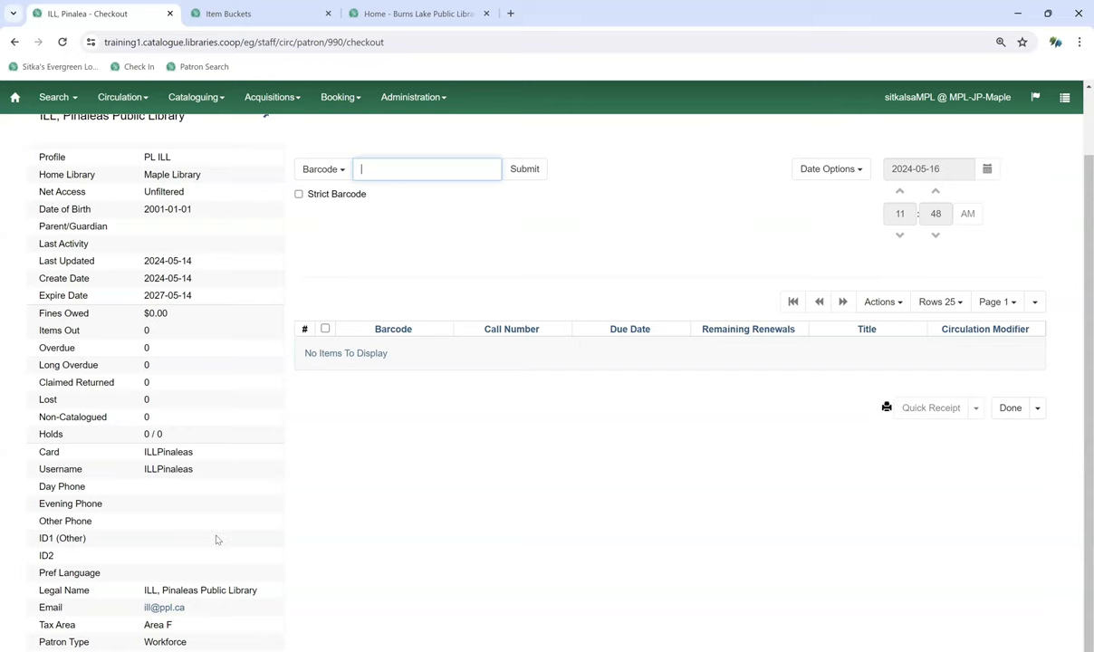
scroll(214, 540, up, 1)
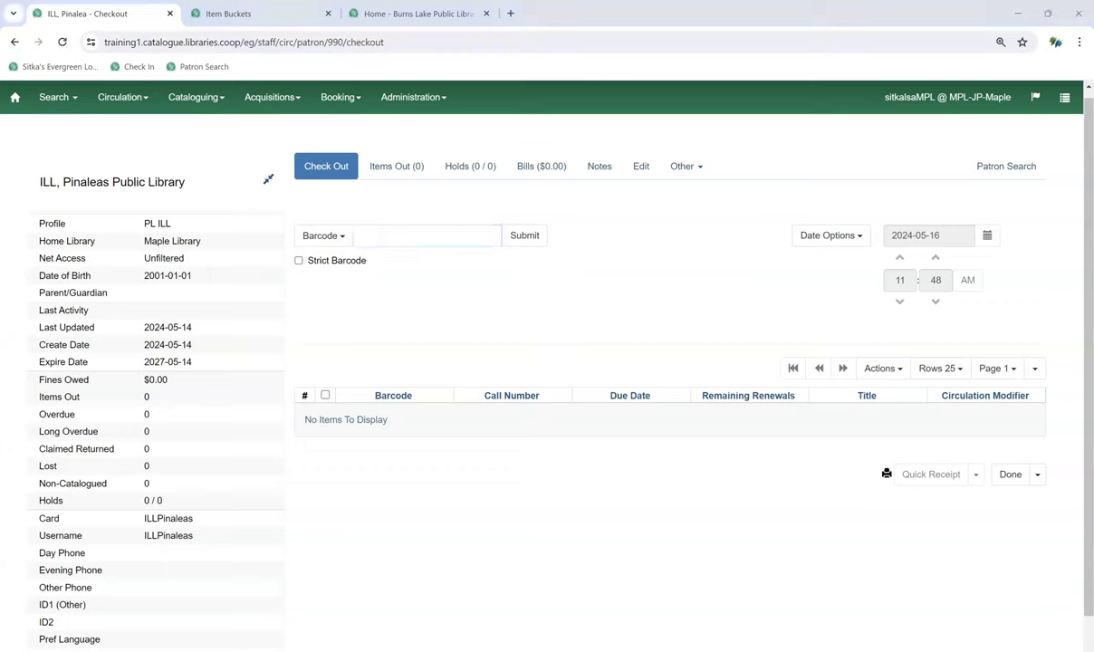
click(382, 228)
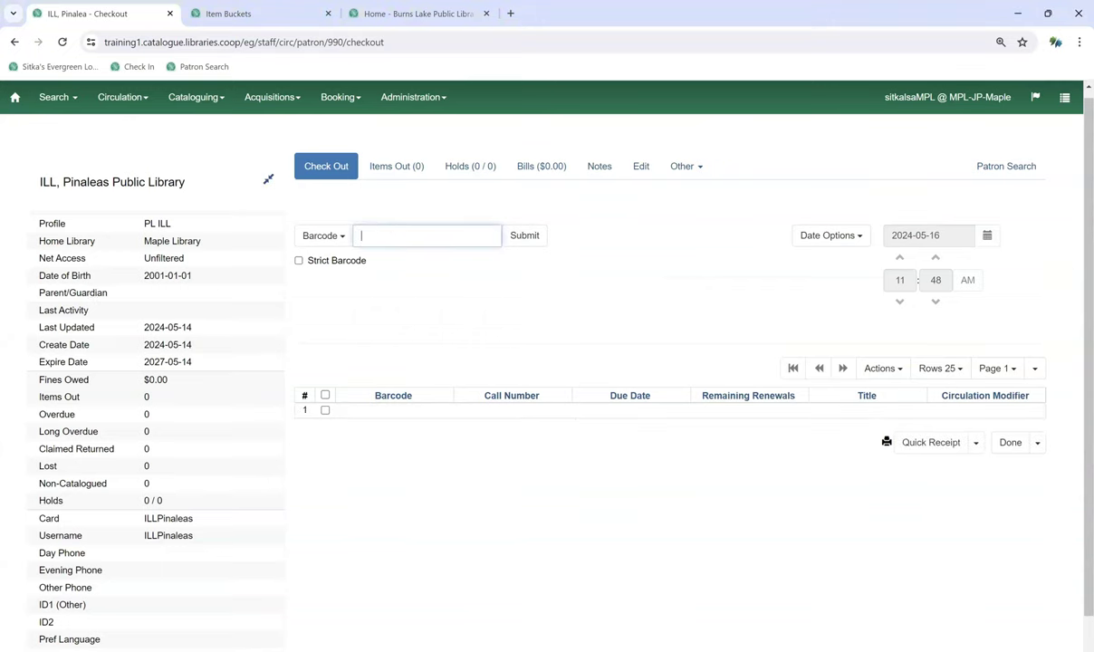
text(33987001583318)
key(Return)
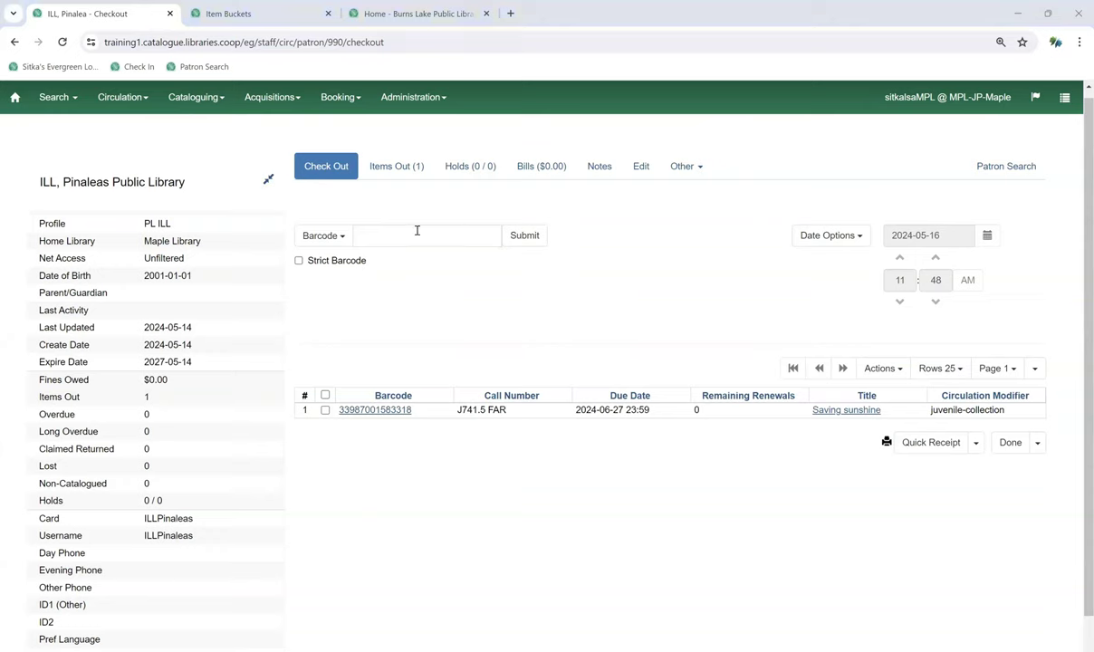
click(511, 241)
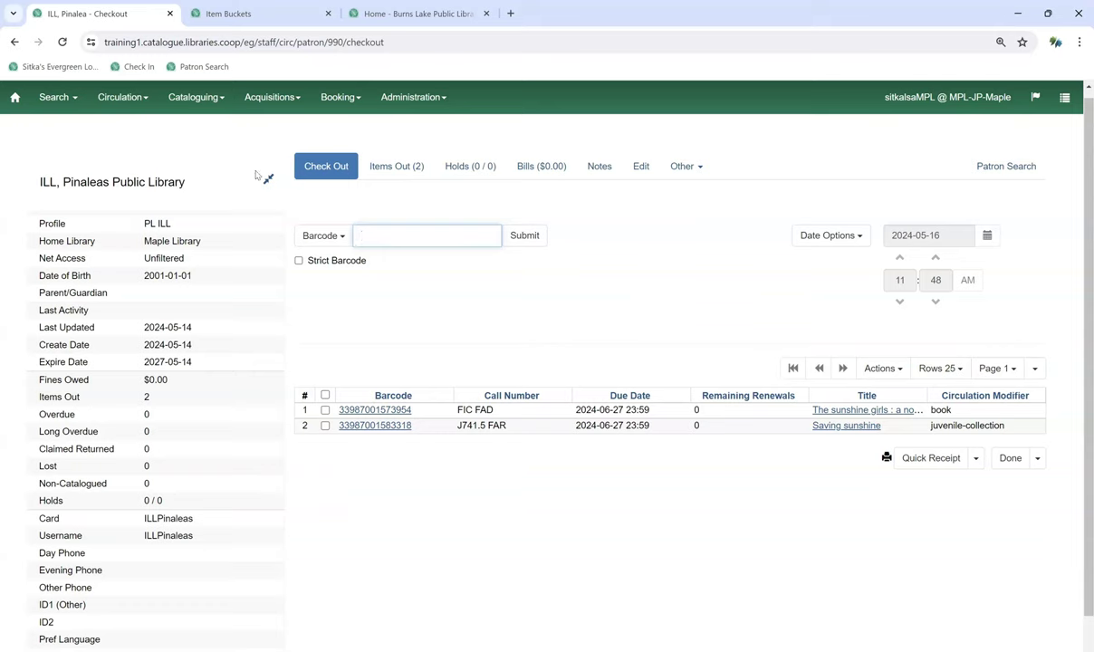
click(138, 104)
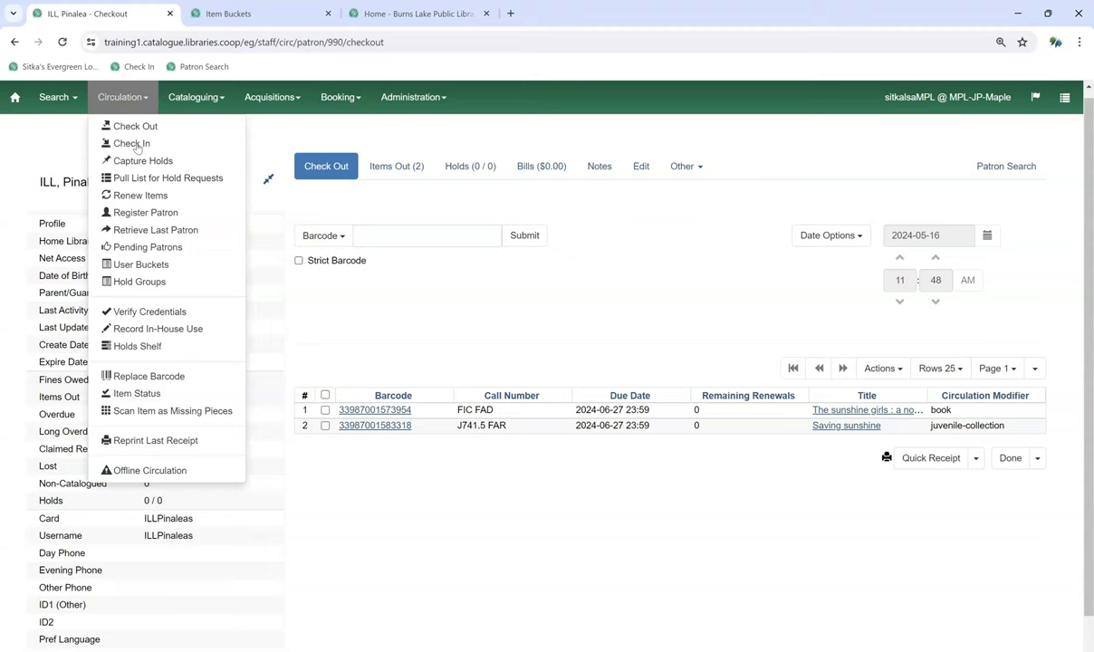
click(129, 143)
text(30987001073684)
key(Return)
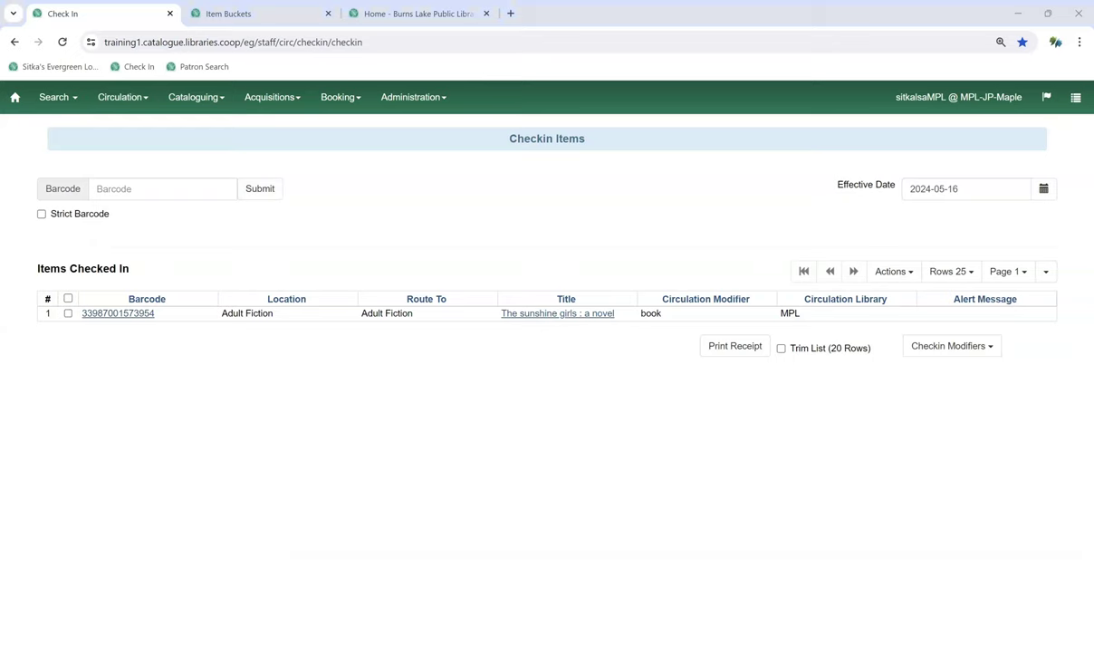
click(190, 198)
text(33987001573954)
key(Return)
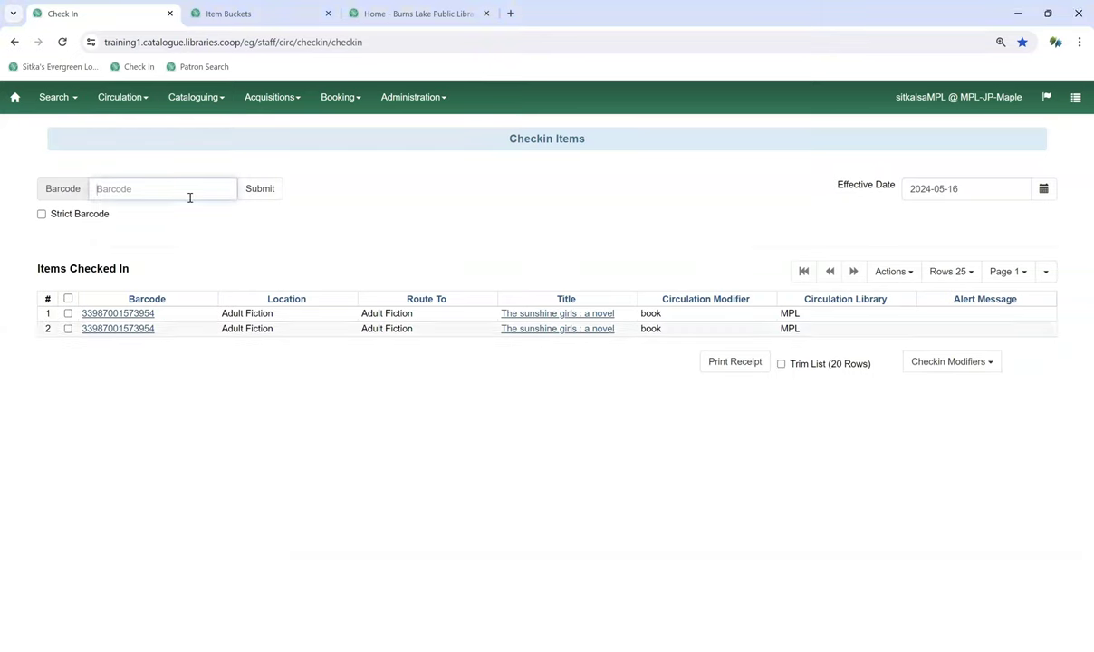